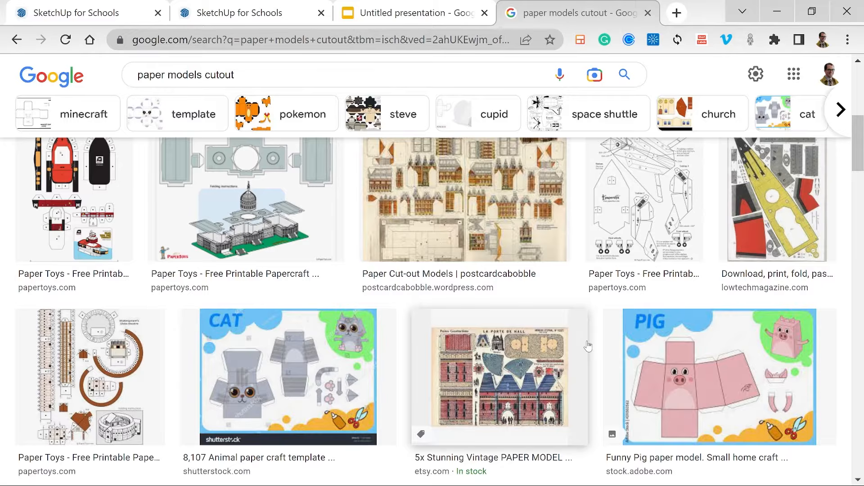
{"action": "scroll", "coordinate": [597, 323], "scroll_direction": "down", "scroll_amount": 2}
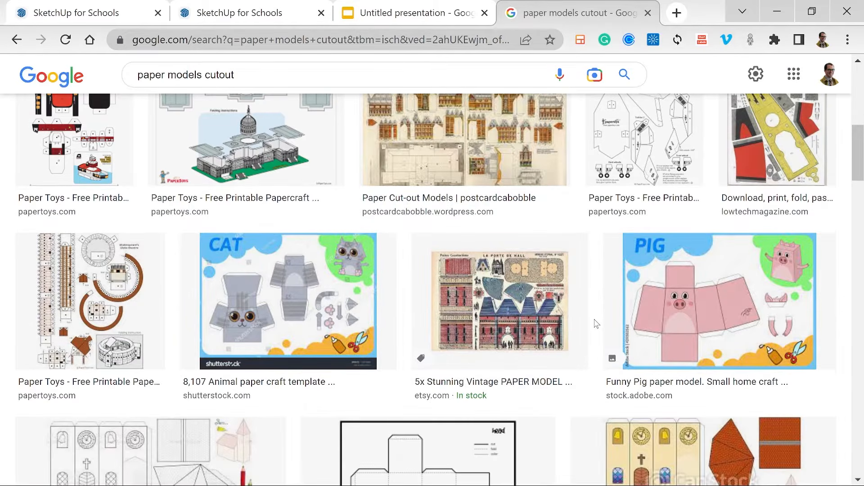
{"action": "scroll", "coordinate": [596, 323], "scroll_direction": "down", "scroll_amount": 4}
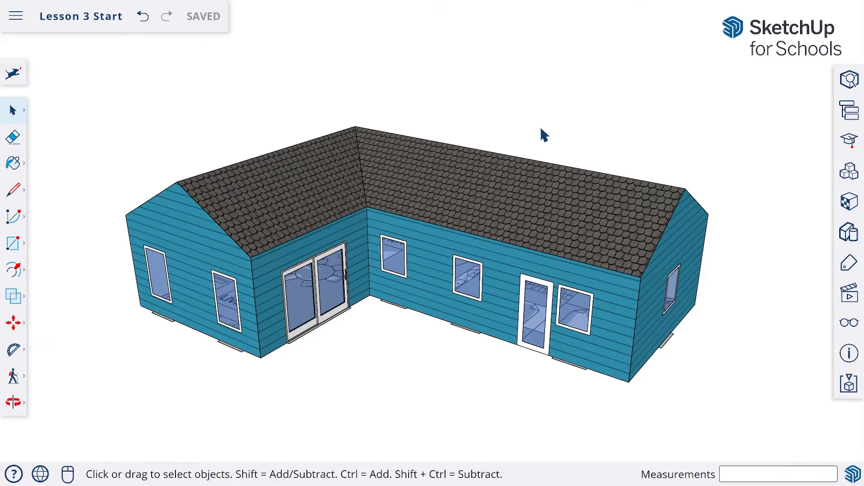
Step: Copy the entire house about 86' along the red axis, leaving the original in place, and clear the selection
{"action": "left_click_drag", "start_coordinate": [75, 59], "coordinate": [783, 424]}
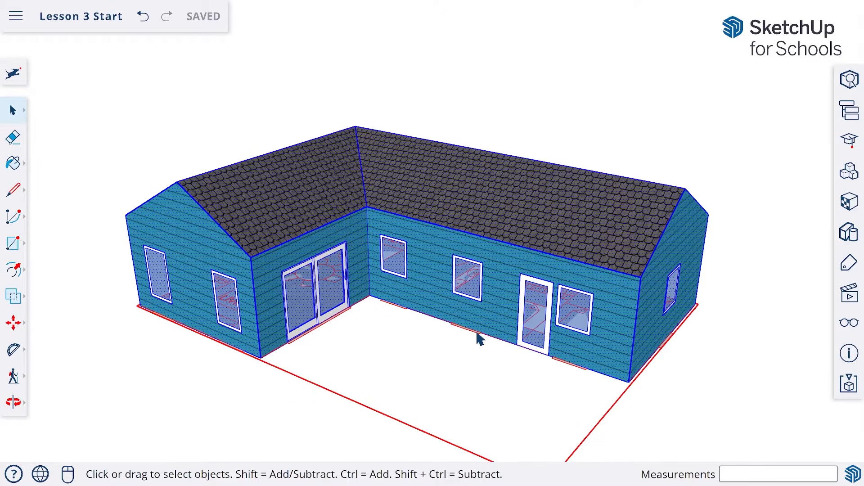
{"action": "left_click", "coordinate": [14, 326]}
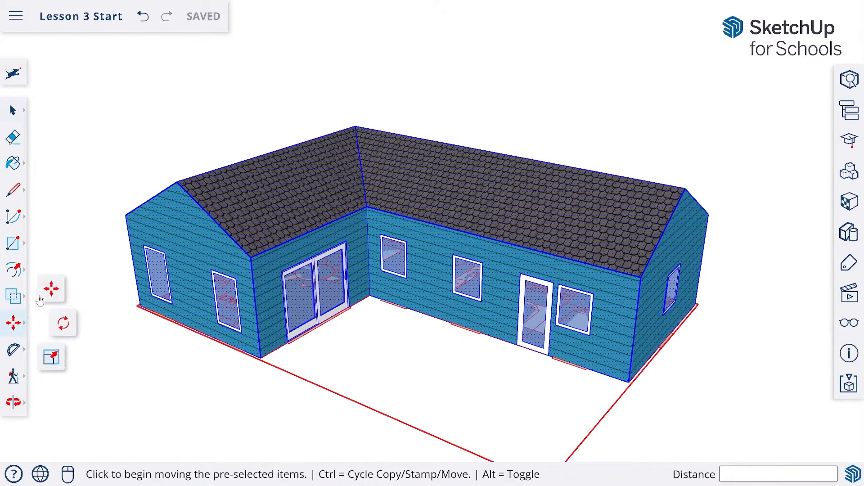
{"action": "key", "text": "ctrl"}
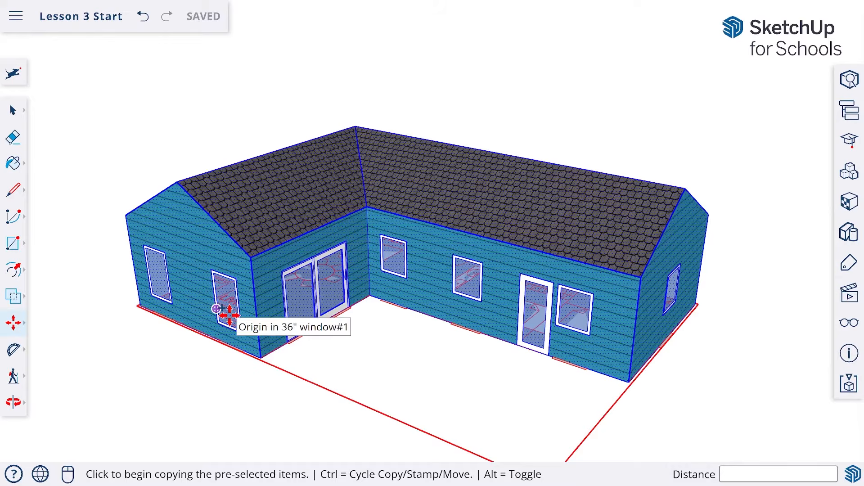
{"action": "left_click", "coordinate": [142, 306]}
{"action": "scroll", "coordinate": [142, 307], "scroll_direction": "down", "scroll_amount": 5}
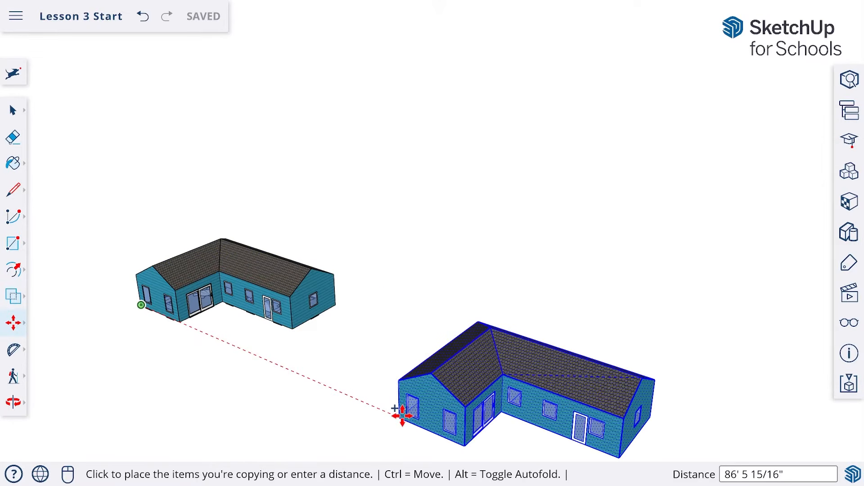
{"action": "left_click", "coordinate": [402, 415]}
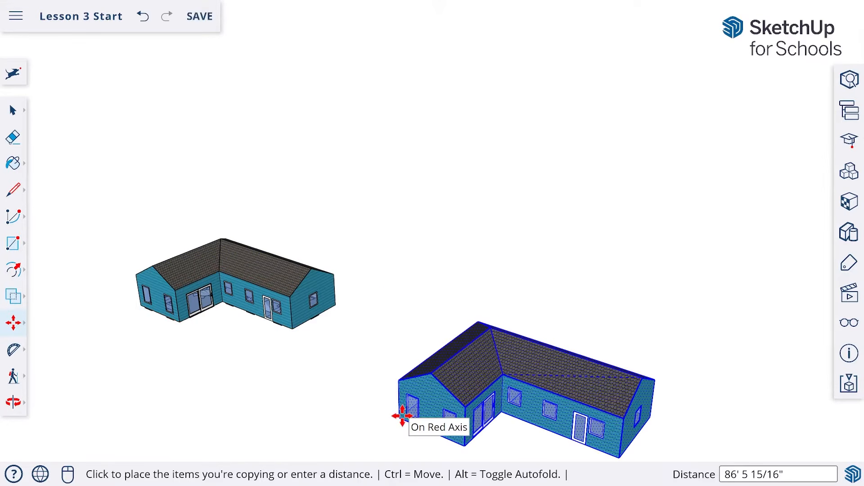
{"action": "middle_click_drag", "start_coordinate": [434, 396], "coordinate": [352, 326], "text": "shift"}
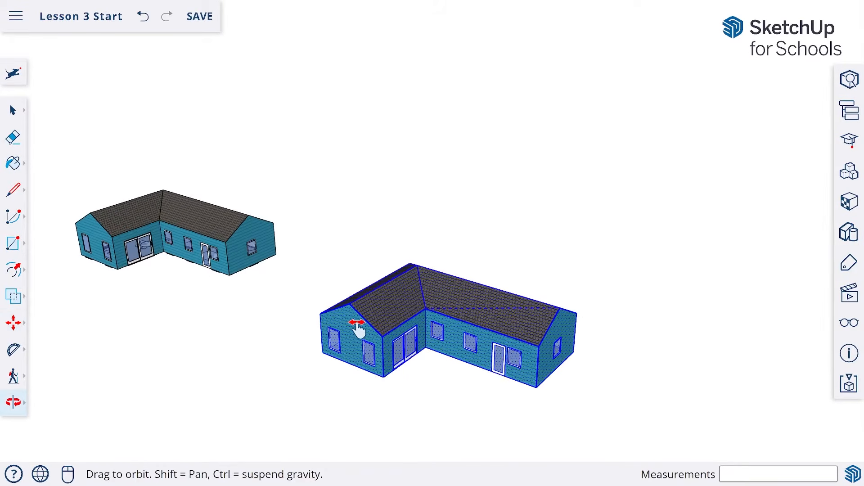
{"action": "key", "text": "m"}
{"action": "scroll", "coordinate": [411, 351], "scroll_direction": "up", "scroll_amount": 5}
{"action": "scroll", "coordinate": [413, 353], "scroll_direction": "down", "scroll_amount": 5}
{"action": "mouse_move", "coordinate": [411, 353]}
{"action": "middle_mouse_down", "text": "shift"}
{"action": "mouse_move", "coordinate": [382, 347]}
{"action": "mouse_move", "coordinate": [422, 348]}
{"action": "middle_mouse_up", "text": "shift"}
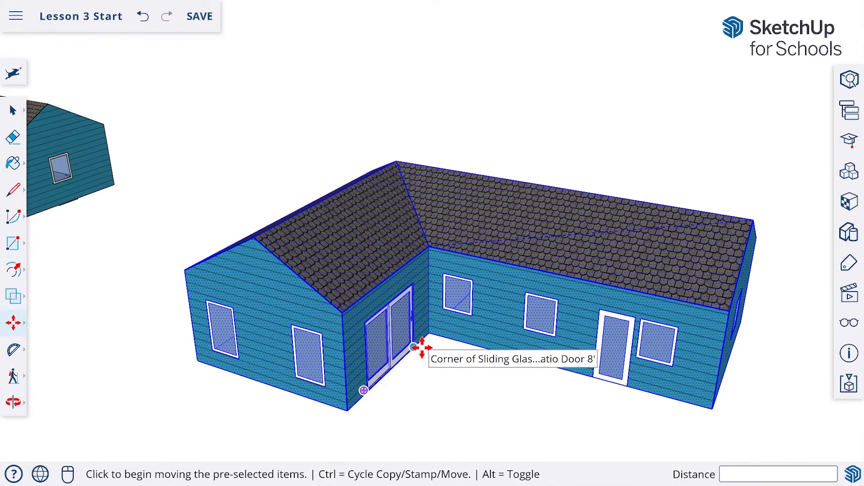
{"action": "key", "text": "space"}
{"action": "left_click", "coordinate": [452, 384]}
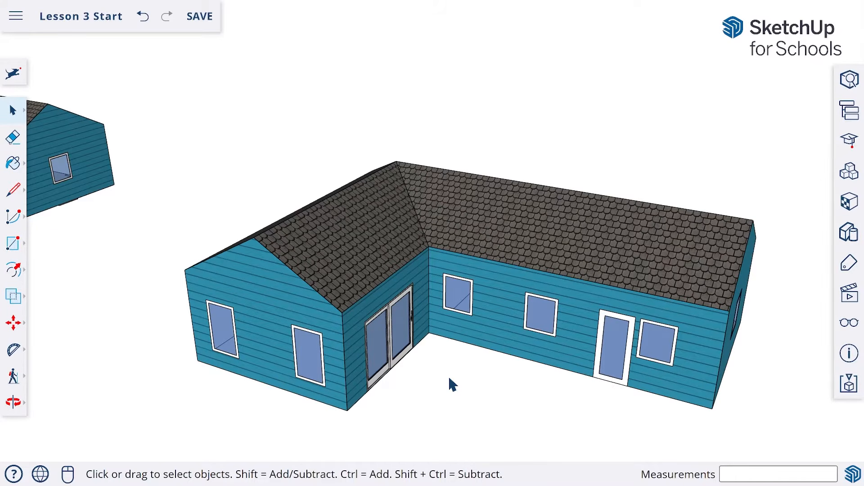
Step: Examine the copied house's wall and roof faces from all sides
{"action": "left_click", "coordinate": [283, 316]}
{"action": "left_click", "coordinate": [405, 292]}
{"action": "left_click", "coordinate": [507, 282]}
{"action": "left_click", "coordinate": [651, 318]}
{"action": "middle_click_drag", "start_coordinate": [756, 291], "coordinate": [420, 322]}
{"action": "middle_click_drag", "start_coordinate": [606, 225], "coordinate": [366, 200]}
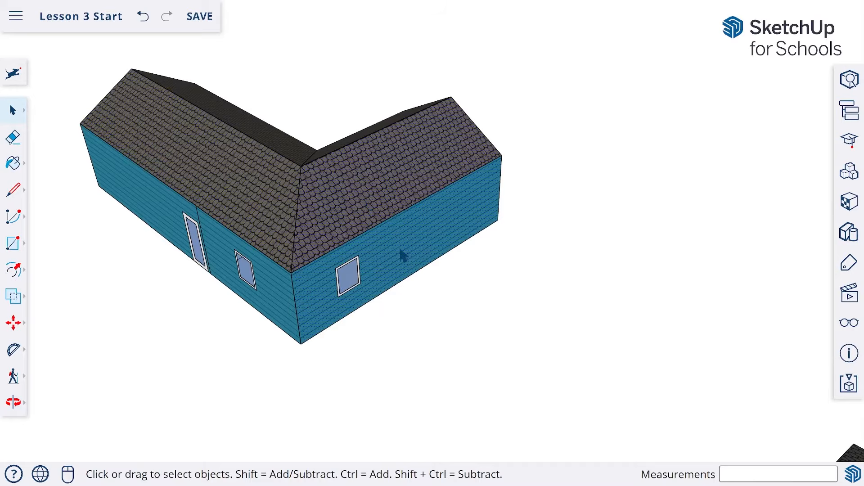
{"action": "middle_click_drag", "start_coordinate": [399, 231], "coordinate": [365, 312]}
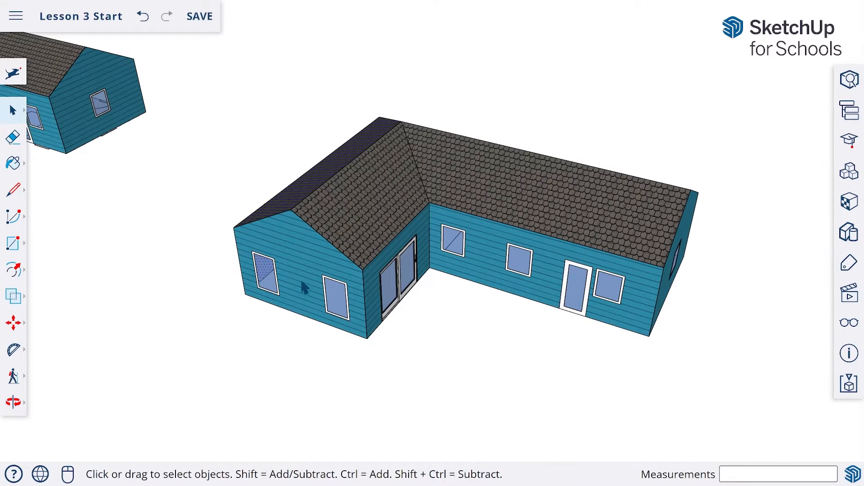
{"action": "scroll", "coordinate": [296, 266], "scroll_direction": "up", "scroll_amount": 3}
{"action": "middle_click_drag", "start_coordinate": [320, 293], "coordinate": [351, 239]}
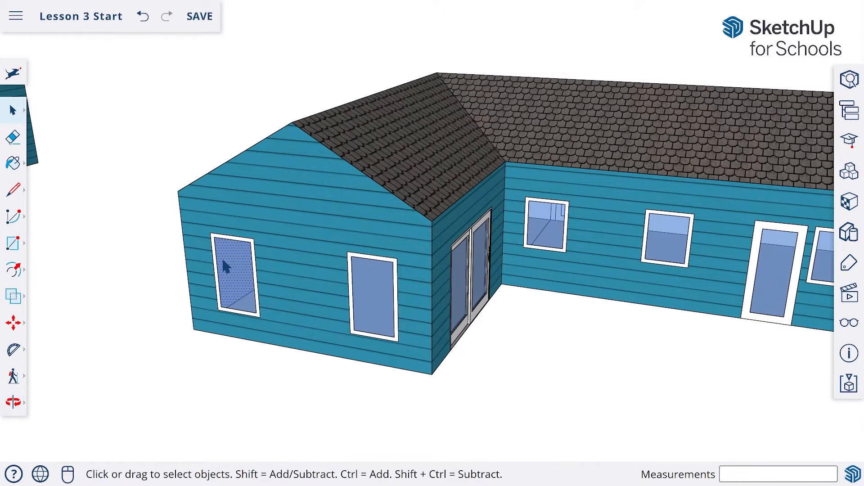
{"action": "left_click", "coordinate": [275, 218]}
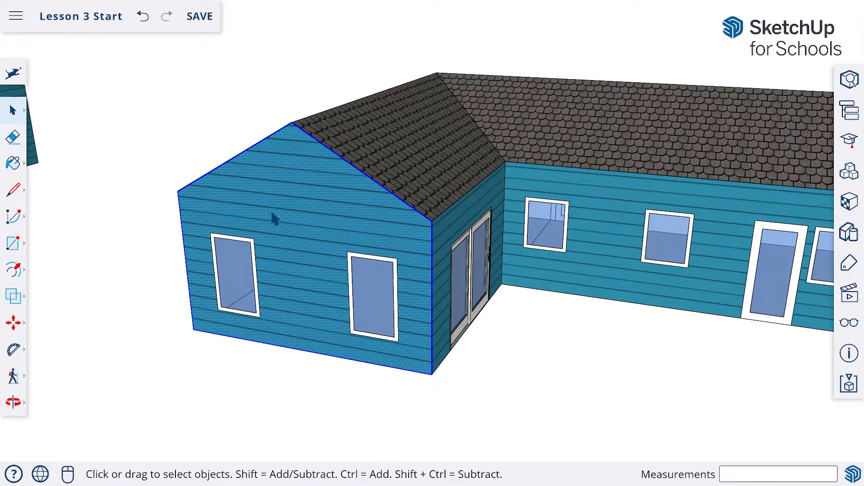
{"action": "key", "text": "shift"}
{"action": "left_click", "coordinate": [232, 256], "text": "shift"}
{"action": "left_click", "coordinate": [365, 283], "text": "shift"}
{"action": "left_click", "coordinate": [239, 137]}
{"action": "double_click", "coordinate": [263, 183]}
{"action": "double_click", "coordinate": [235, 264], "text": "shift"}
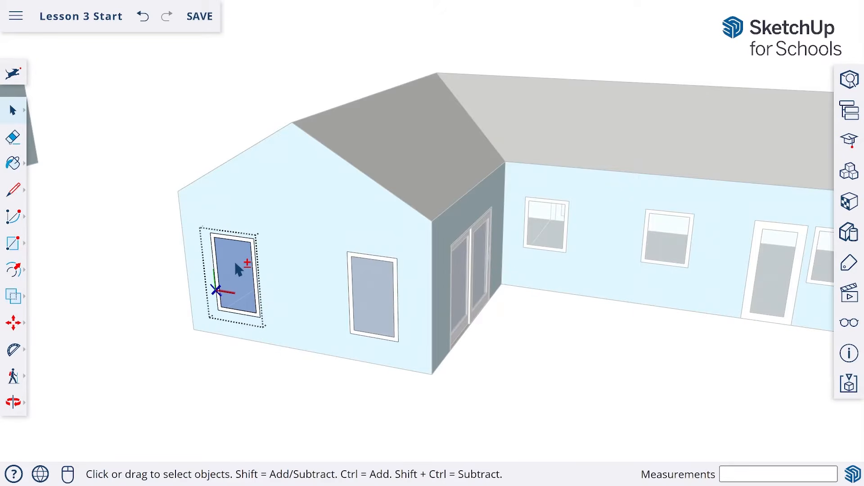
{"action": "left_click", "coordinate": [204, 129]}
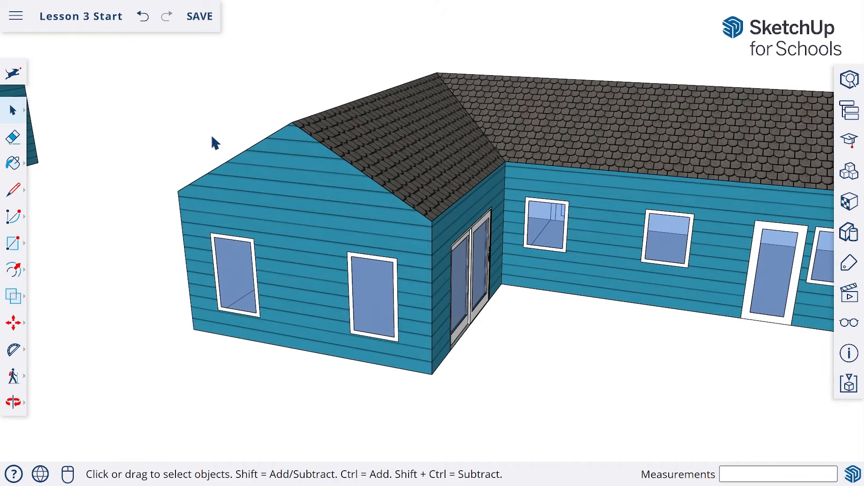
Step: Group the copied house's short-wing gable wall together with its two windows
{"action": "left_click", "coordinate": [268, 194]}
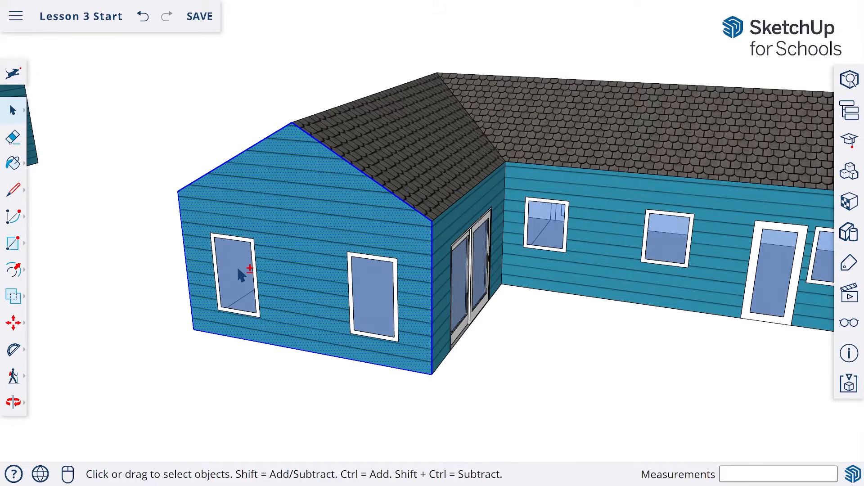
{"action": "left_click", "coordinate": [366, 274], "text": "shift"}
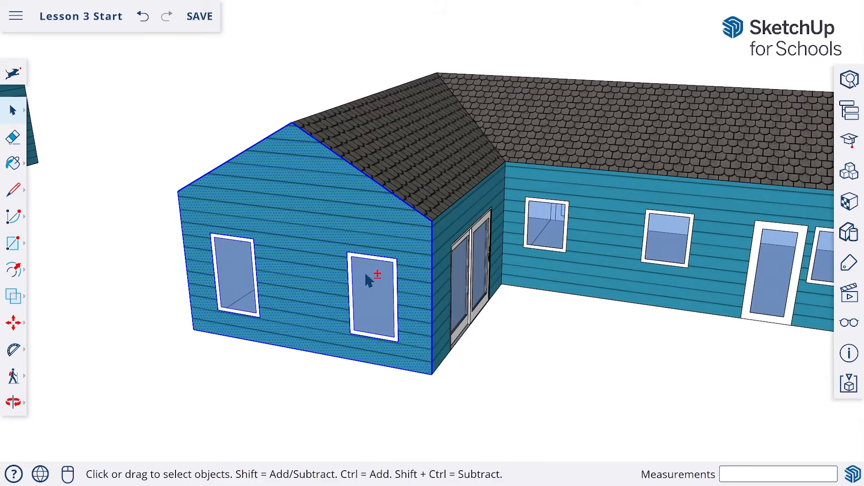
{"action": "right_click", "coordinate": [353, 236]}
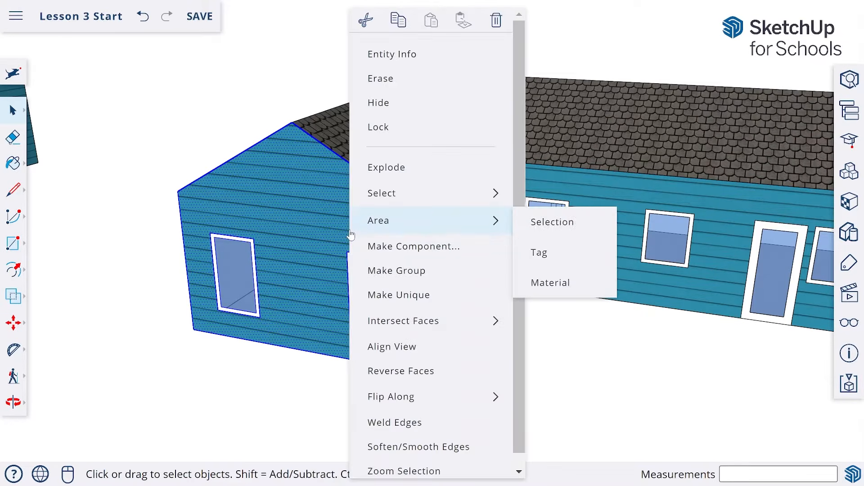
{"action": "left_click", "coordinate": [396, 270]}
Step: Try moving the grouped gable wall back into the house and folding it down 90° about its bottom edge
{"action": "left_click", "coordinate": [14, 323]}
{"action": "left_click", "coordinate": [432, 372]}
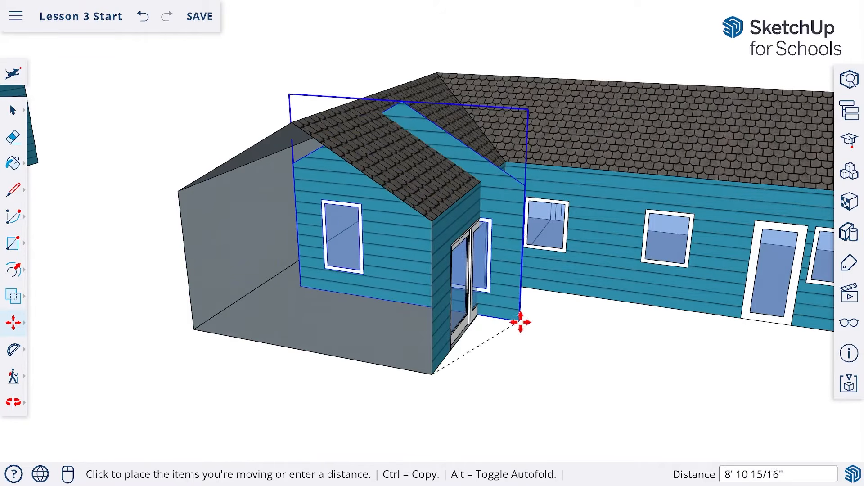
{"action": "left_click", "coordinate": [431, 372]}
{"action": "key", "text": "q"}
{"action": "left_click", "coordinate": [432, 373]}
{"action": "left_click", "coordinate": [432, 334]}
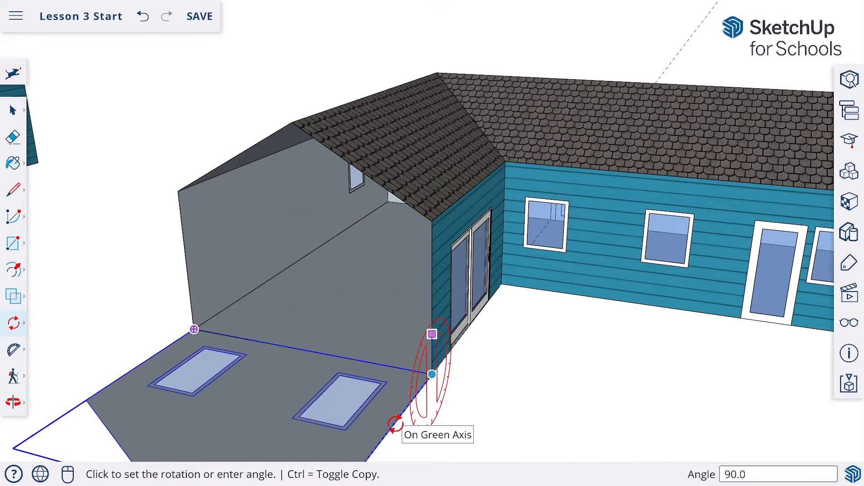
{"action": "left_click", "coordinate": [395, 424]}
Step: Group the short wing's inner roof slope with the wall below it and the sliding patio door
{"action": "key", "text": "o"}
{"action": "left_click_drag", "start_coordinate": [426, 292], "coordinate": [353, 303]}
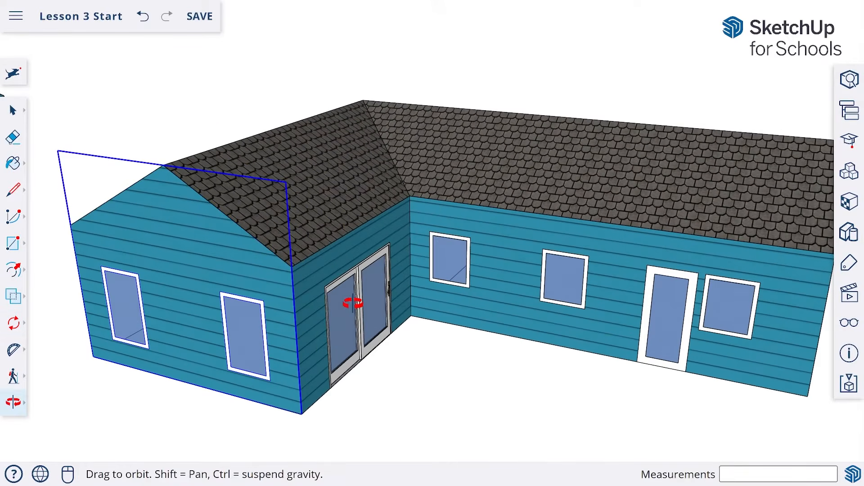
{"action": "key", "text": "space"}
{"action": "left_click", "coordinate": [314, 188]}
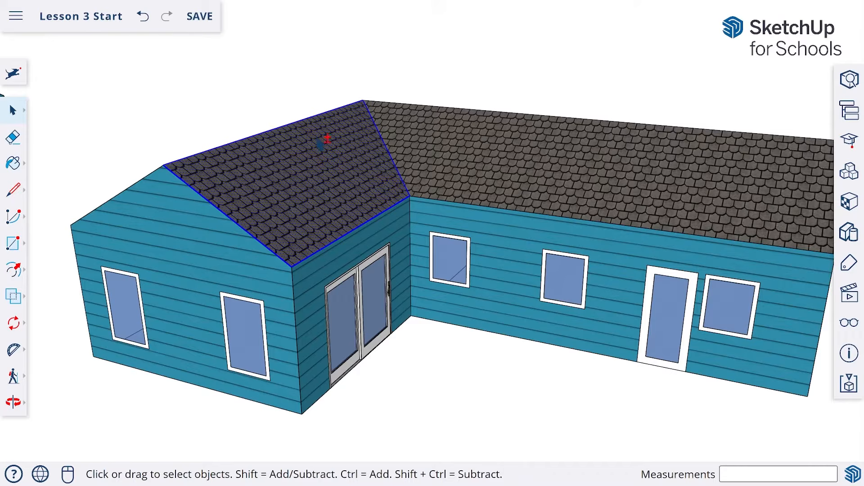
{"action": "left_click", "coordinate": [338, 270], "text": "shift"}
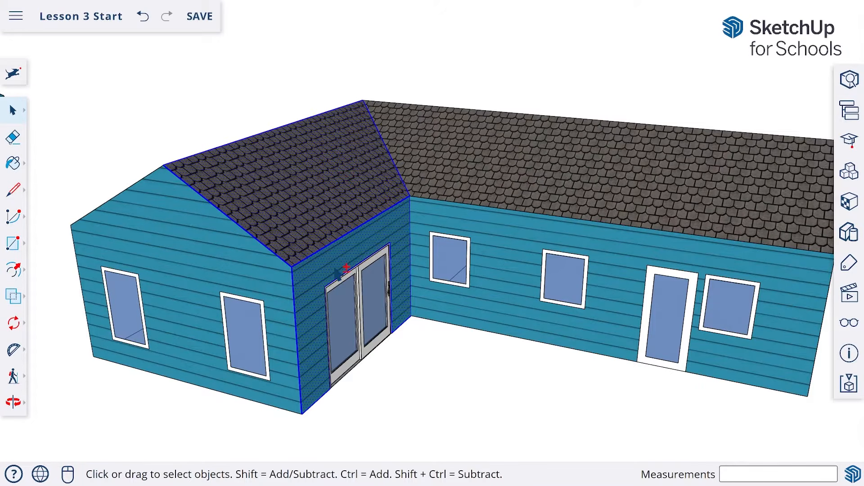
{"action": "left_click", "coordinate": [350, 300], "text": "shift"}
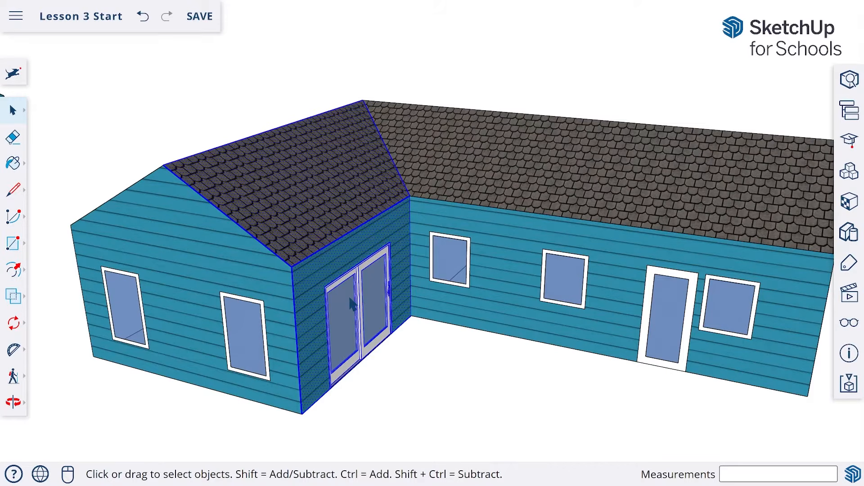
{"action": "right_click", "coordinate": [350, 301]}
{"action": "left_click", "coordinate": [386, 282]}
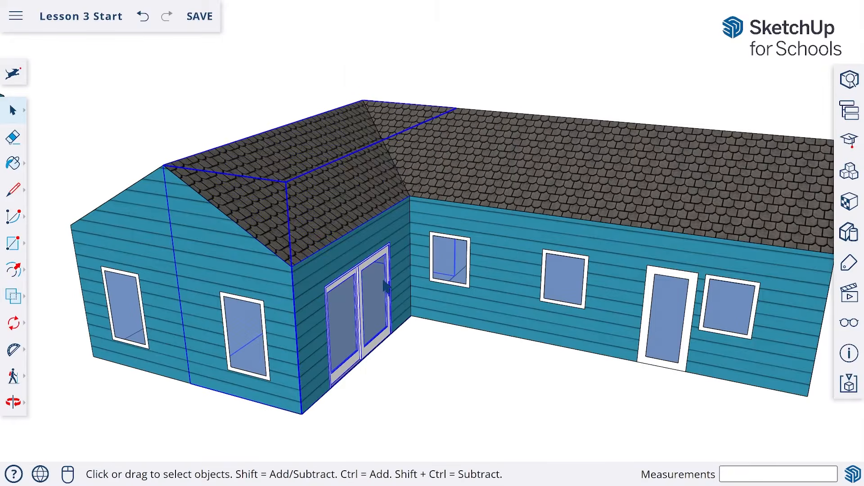
{"action": "double_click", "coordinate": [385, 287]}
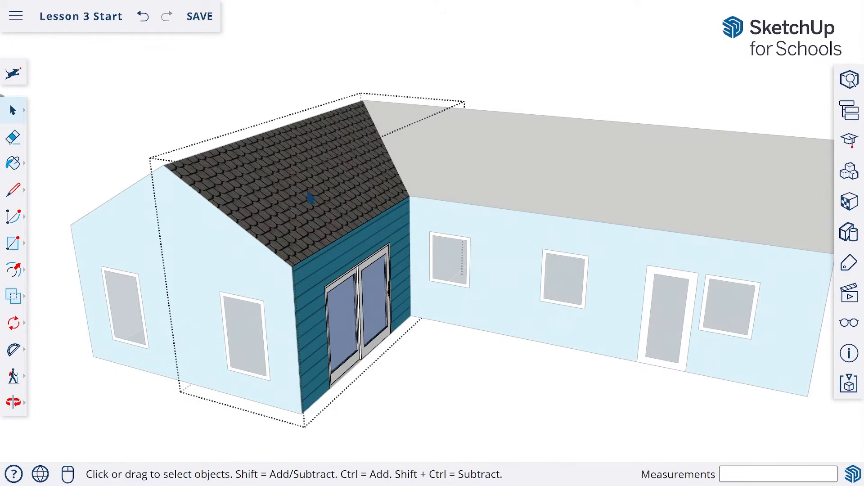
{"action": "left_click", "coordinate": [504, 81]}
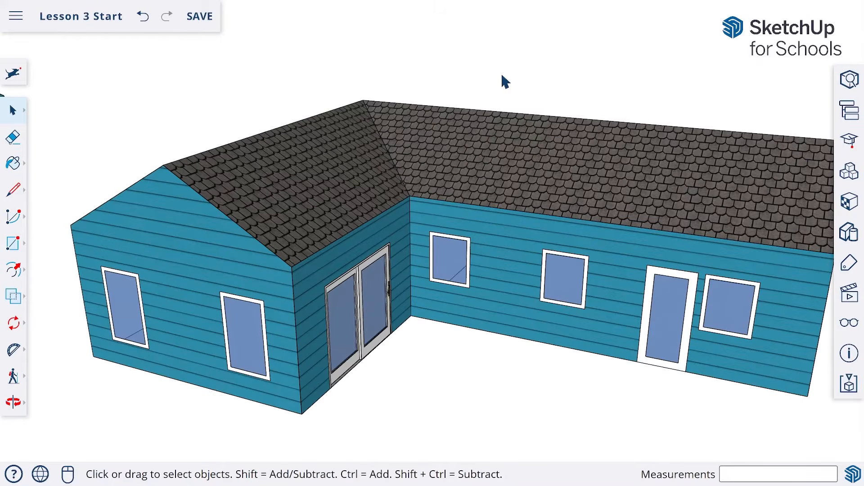
Step: Group the long wing's front roof slope with the wall below it, including its windows and door
{"action": "middle_click_drag", "start_coordinate": [618, 176], "coordinate": [446, 181]}
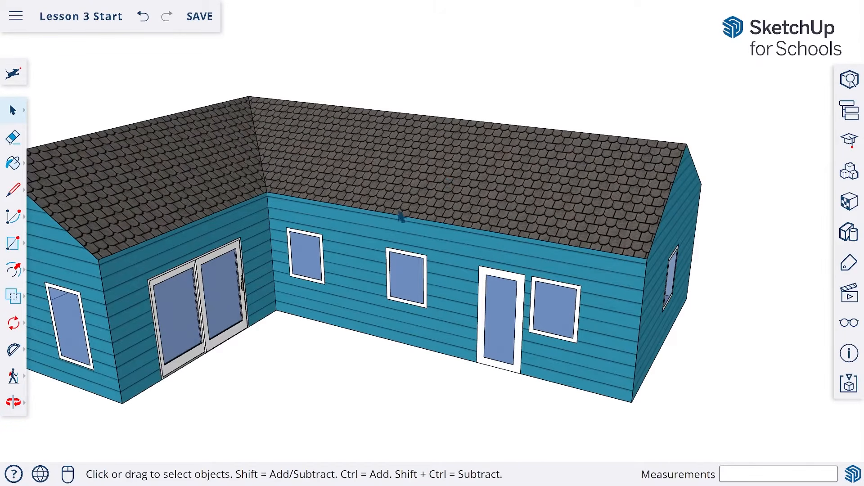
{"action": "double_click", "coordinate": [361, 146]}
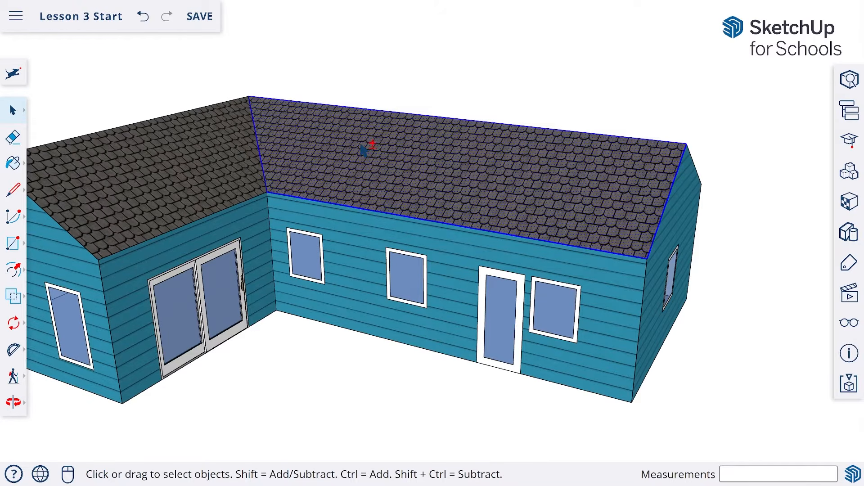
{"action": "double_click", "coordinate": [359, 236], "text": "shift"}
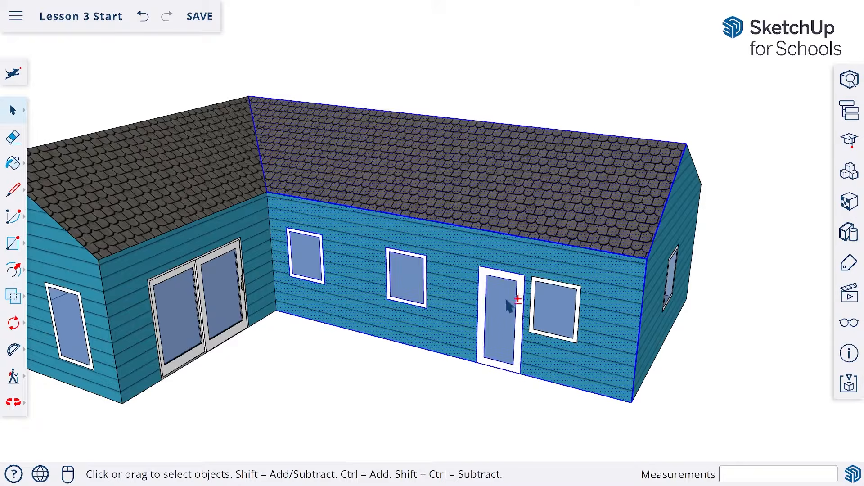
{"action": "right_click", "coordinate": [551, 305]}
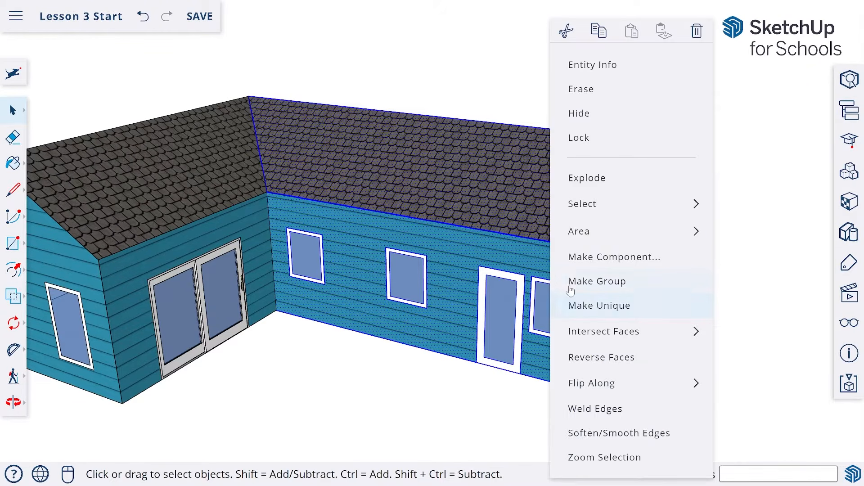
{"action": "left_click", "coordinate": [597, 281]}
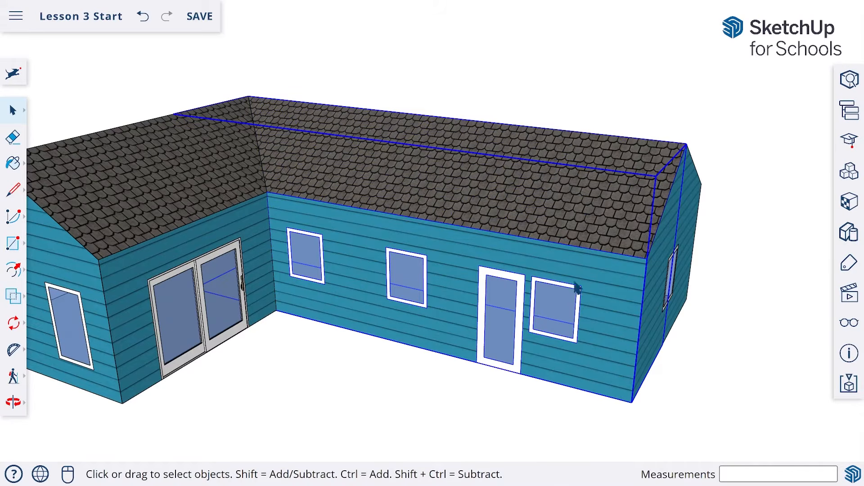
Step: Group the long wing's gable end wall together with its window
{"action": "key", "text": "o"}
{"action": "left_click_drag", "start_coordinate": [627, 251], "coordinate": [234, 252]}
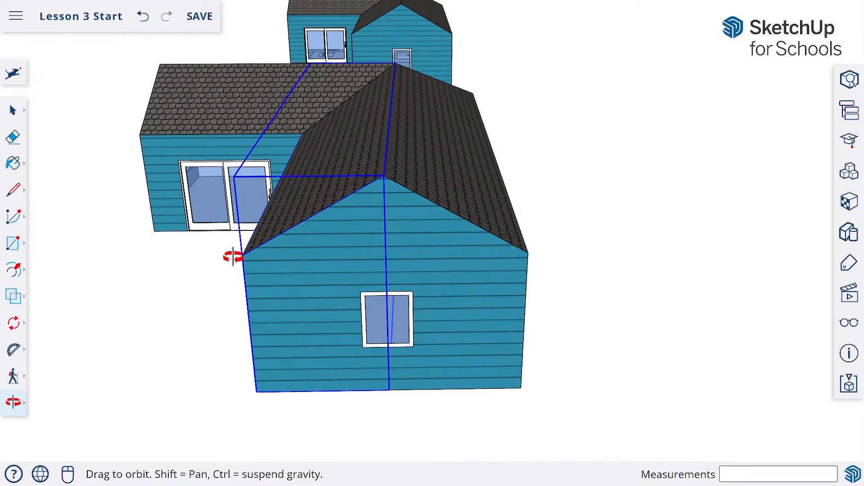
{"action": "key", "text": "space"}
{"action": "left_click", "coordinate": [360, 239]}
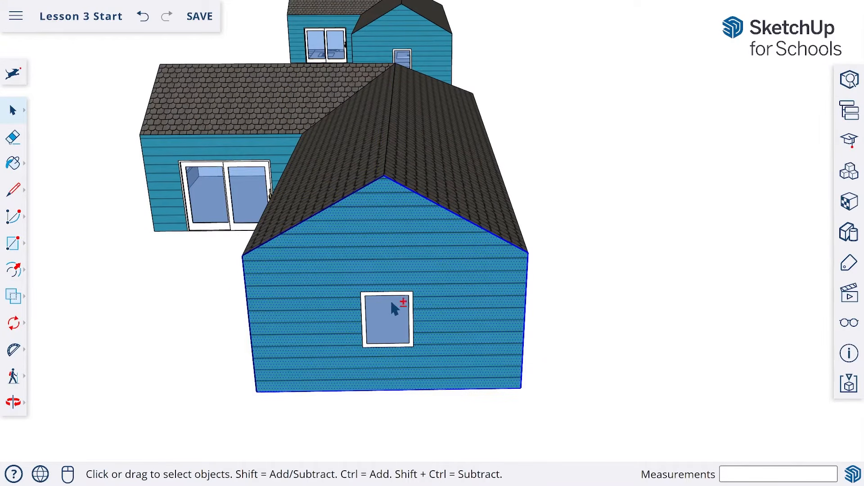
{"action": "left_click", "coordinate": [394, 313], "text": "shift"}
{"action": "right_click", "coordinate": [393, 314]}
{"action": "left_click", "coordinate": [444, 282]}
Step: Group the long wing's rear roof slope with both wall sections below it, including the door and window
{"action": "middle_click_drag", "start_coordinate": [447, 291], "coordinate": [341, 276]}
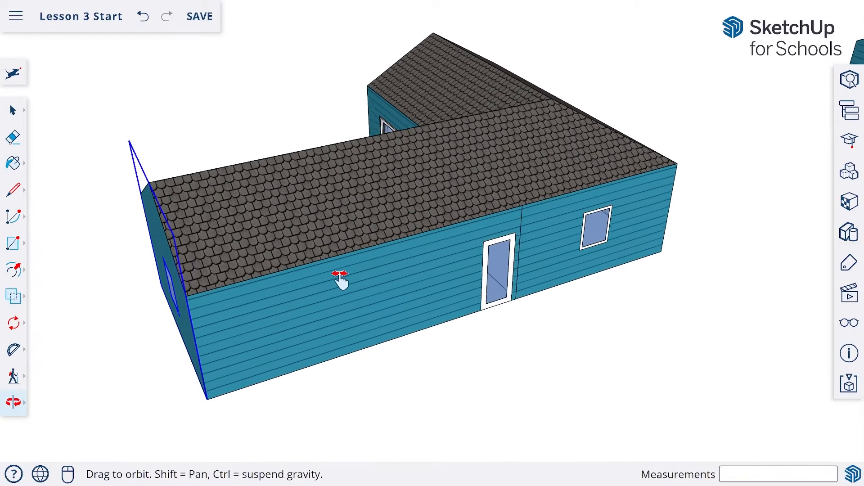
{"action": "left_click", "coordinate": [356, 214]}
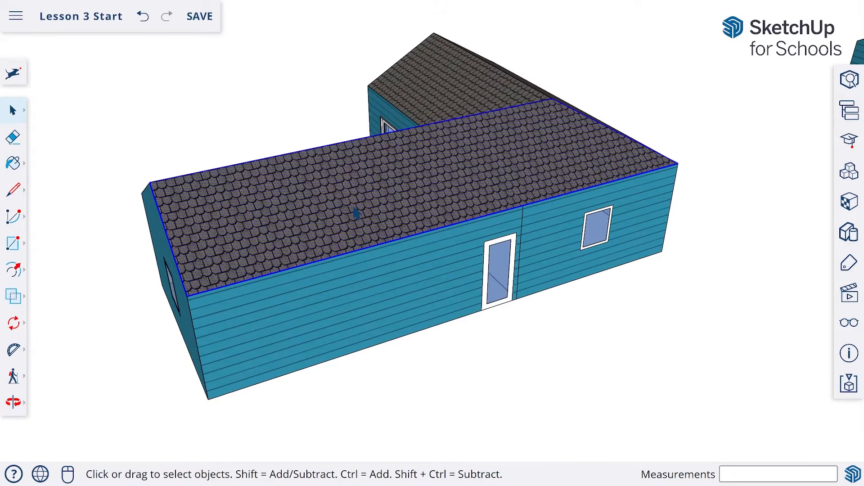
{"action": "left_click", "coordinate": [404, 279], "text": "shift"}
{"action": "left_click", "coordinate": [553, 223], "text": "shift"}
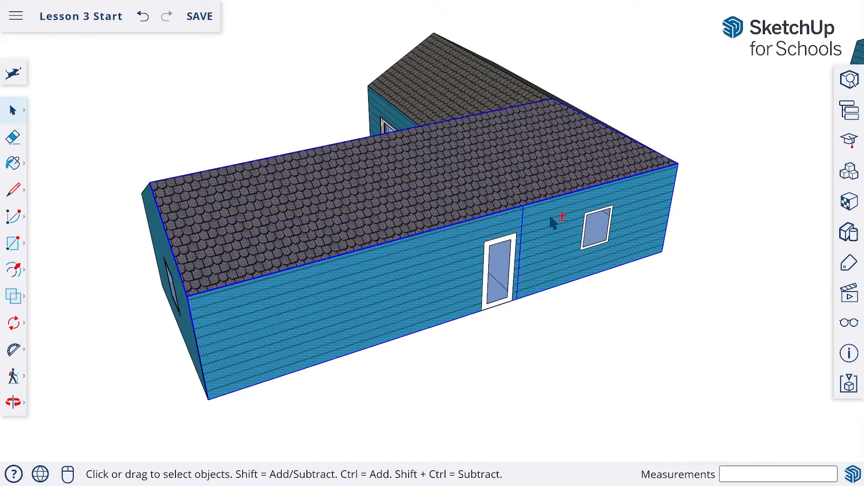
{"action": "left_click", "coordinate": [499, 255], "text": "shift"}
{"action": "left_click", "coordinate": [605, 228], "text": "shift"}
{"action": "right_click", "coordinate": [605, 228]}
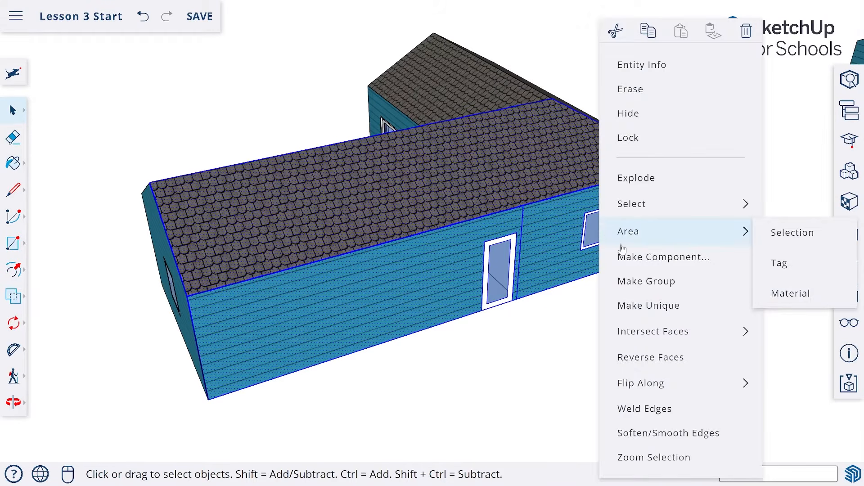
{"action": "left_click", "coordinate": [646, 283]}
Step: Group the short wing's outer roof slope with the wall below it and its window
{"action": "middle_click_drag", "start_coordinate": [648, 271], "coordinate": [149, 239]}
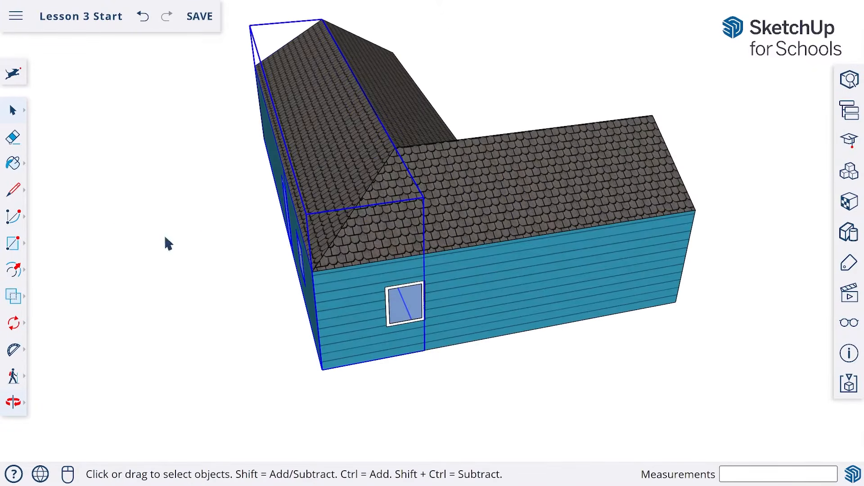
{"action": "left_click", "coordinate": [431, 203]}
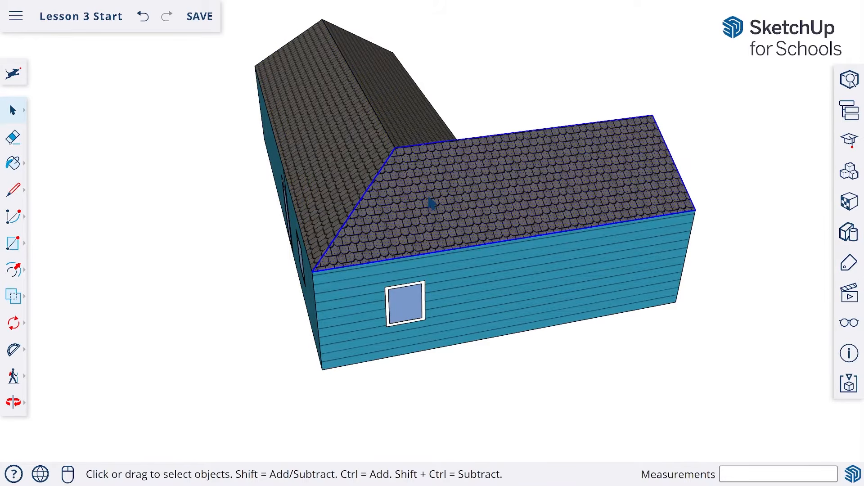
{"action": "left_click", "coordinate": [475, 280], "text": "shift"}
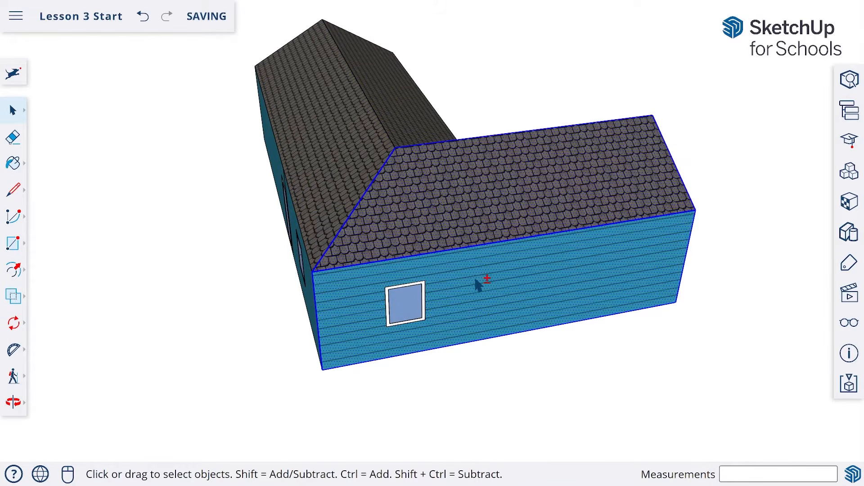
{"action": "right_click", "coordinate": [405, 304]}
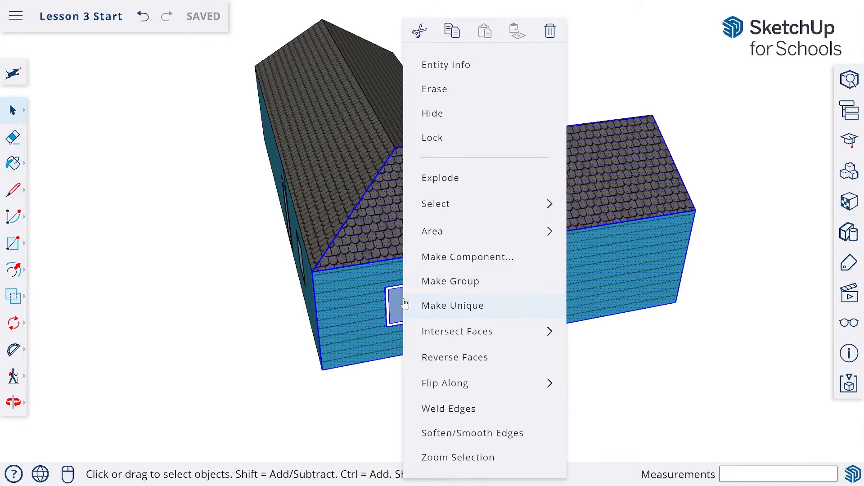
{"action": "left_click", "coordinate": [475, 284]}
Step: Open the short wing's patio-door wall group for editing and select its roof slope
{"action": "middle_click_drag", "start_coordinate": [737, 276], "coordinate": [324, 279]}
{"action": "middle_click_drag", "start_coordinate": [434, 299], "coordinate": [416, 293]}
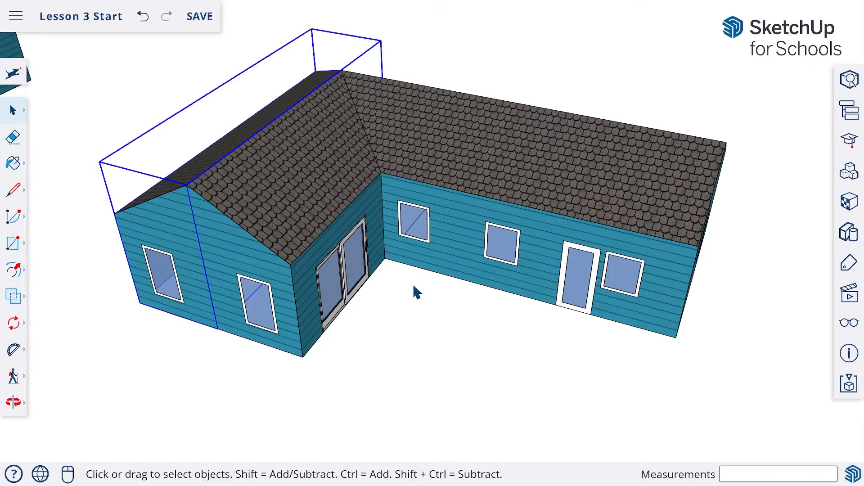
{"action": "left_click", "coordinate": [312, 200]}
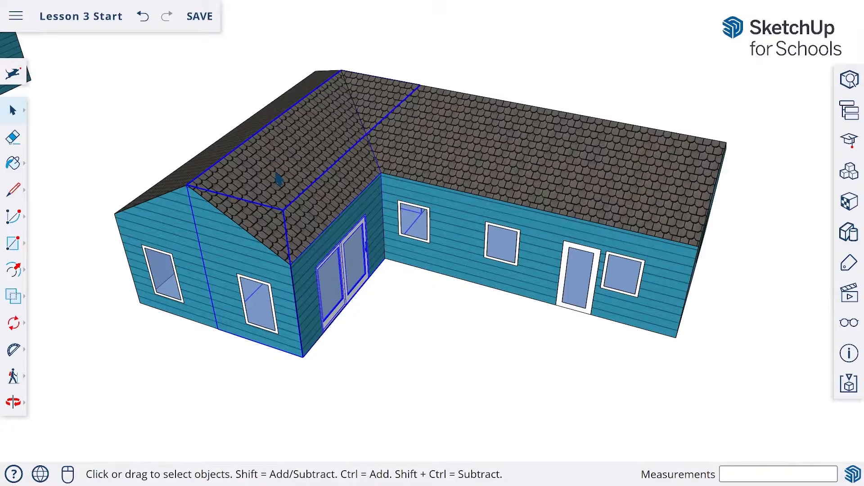
{"action": "double_click", "coordinate": [278, 180]}
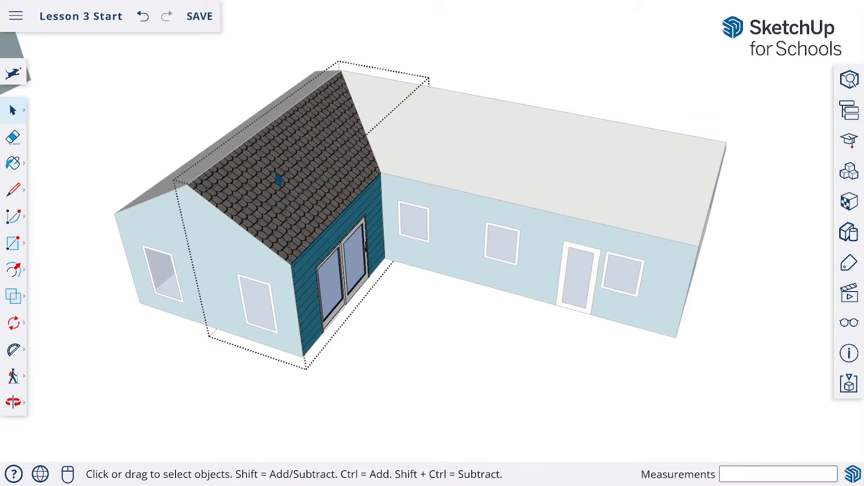
{"action": "left_click", "coordinate": [270, 215]}
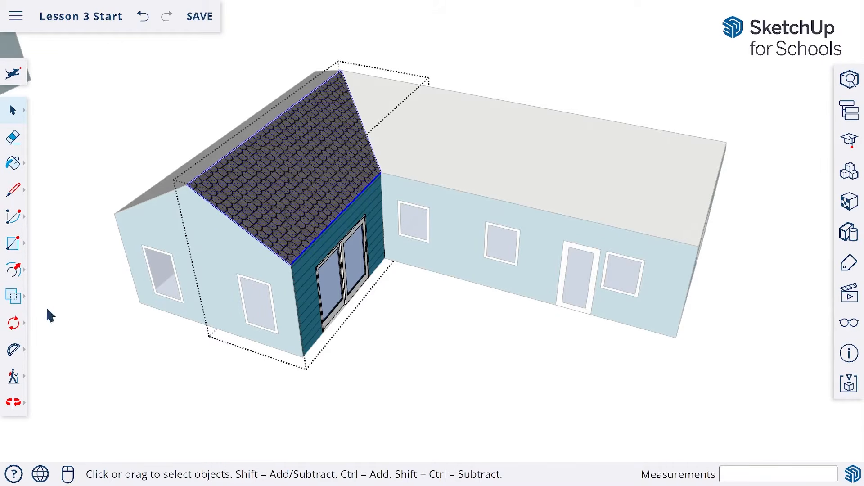
Step: Try rotating the selected roof slope 60° about its eave corner to stand upright above the wall, and undo the rotation
{"action": "left_click", "coordinate": [14, 327]}
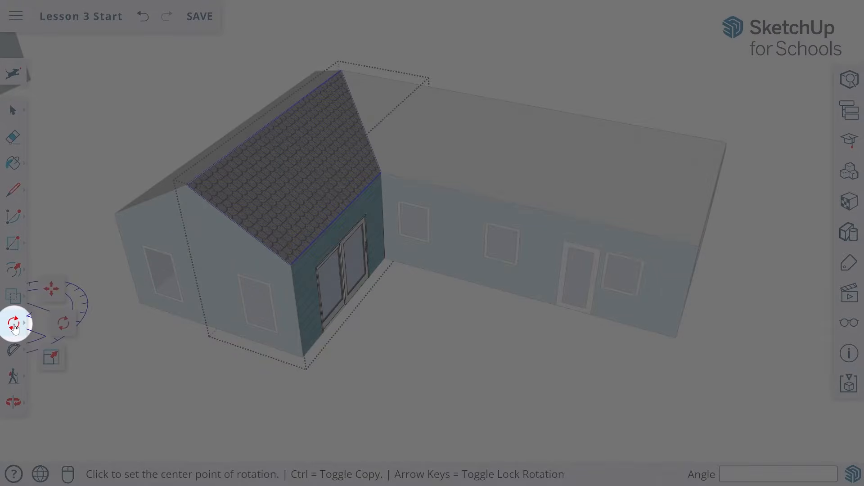
{"action": "left_click", "coordinate": [64, 327]}
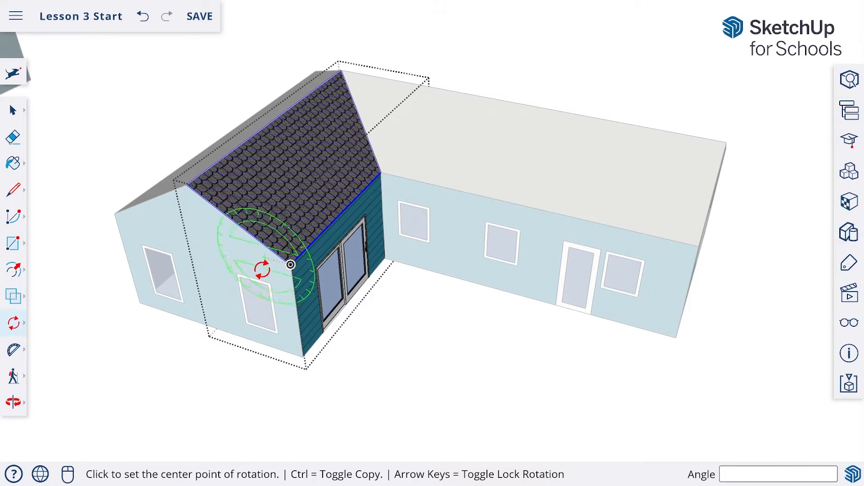
{"action": "left_click", "coordinate": [291, 265]}
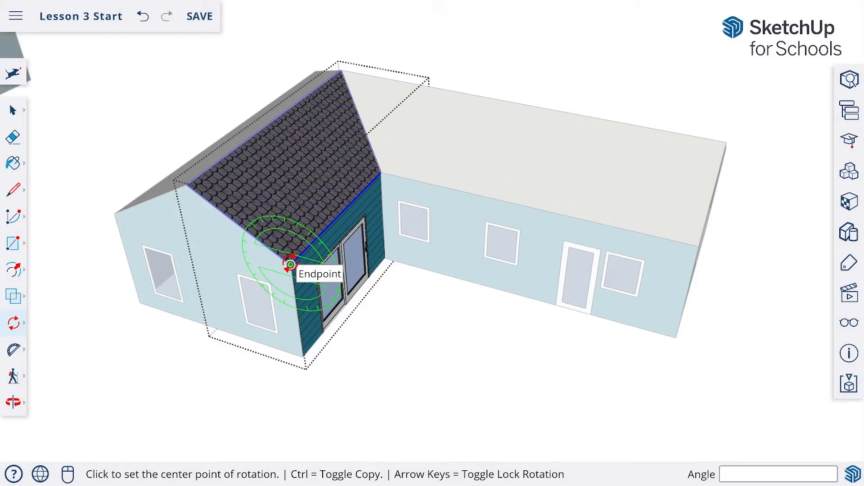
{"action": "left_click", "coordinate": [290, 265]}
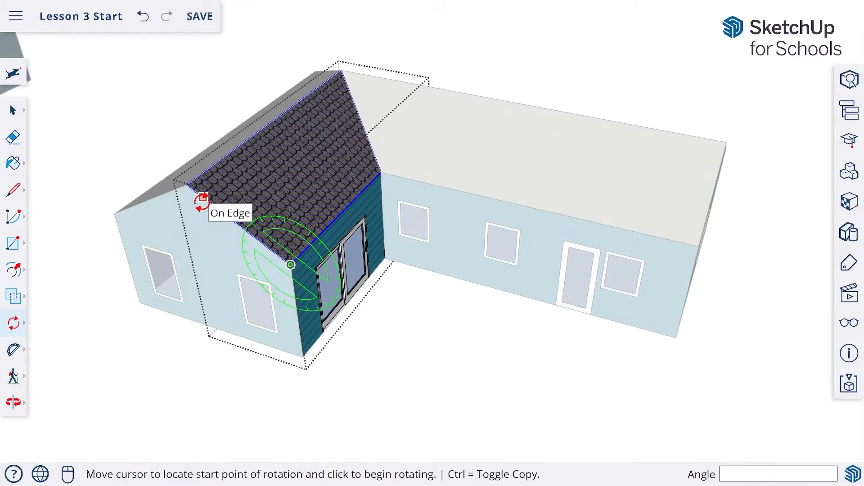
{"action": "left_click", "coordinate": [199, 195]}
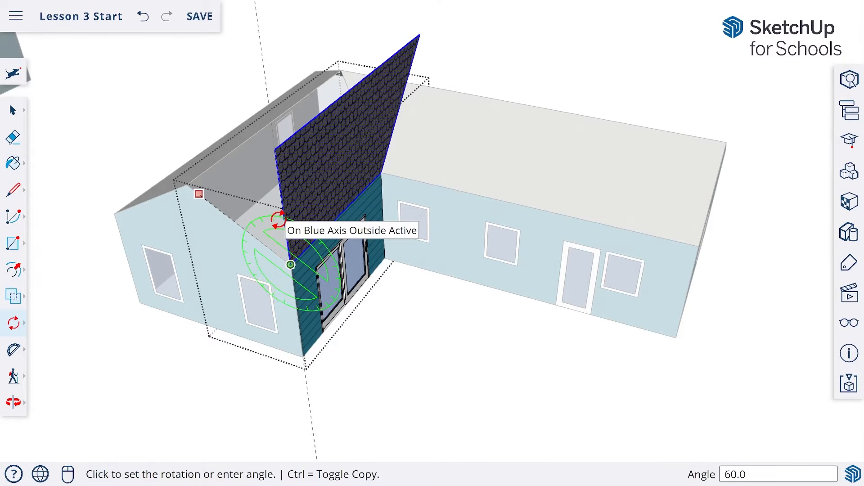
{"action": "left_click", "coordinate": [278, 221]}
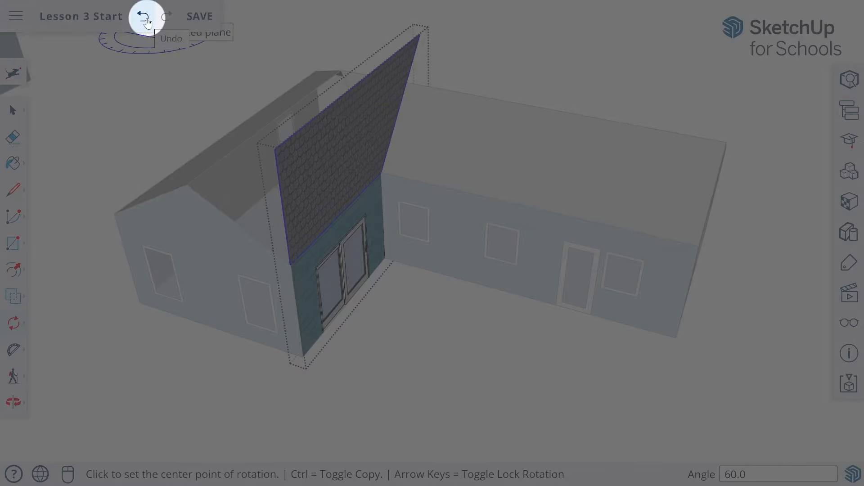
{"action": "left_click", "coordinate": [144, 18]}
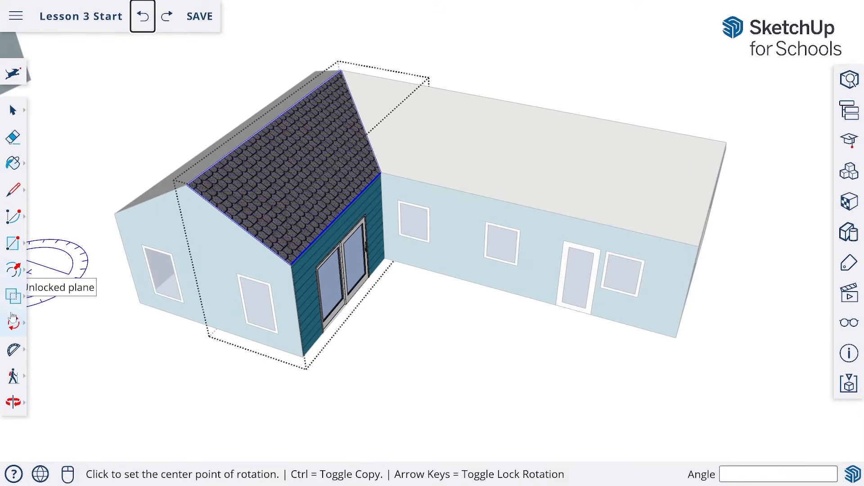
Step: Place a vertical guide line along the patio-door wall's outer corner edge with the Tape Measure
{"action": "left_click", "coordinate": [14, 351]}
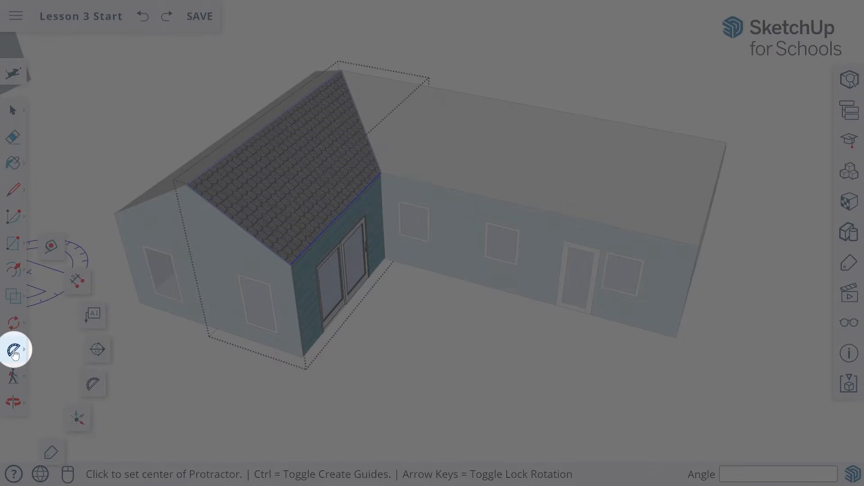
{"action": "left_click", "coordinate": [51, 246]}
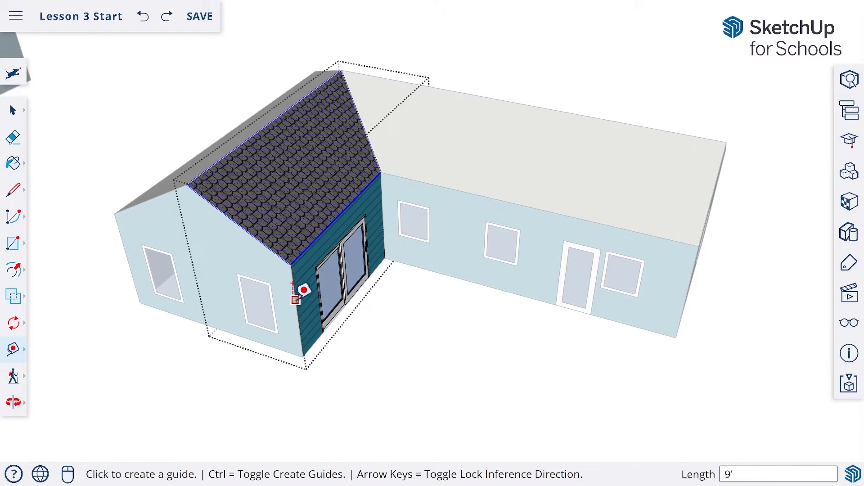
{"action": "left_click", "coordinate": [293, 285]}
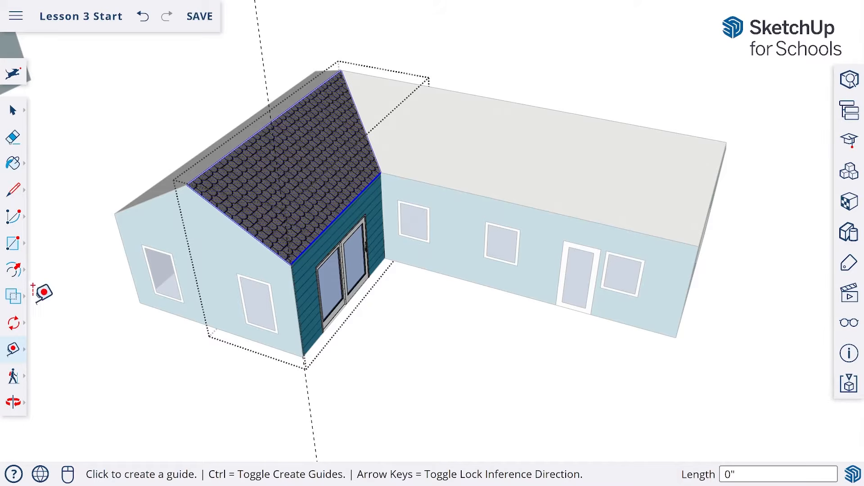
Step: Rotate the selected roof slope 60° about its eave corner to line up with the vertical guide
{"action": "left_click", "coordinate": [12, 323]}
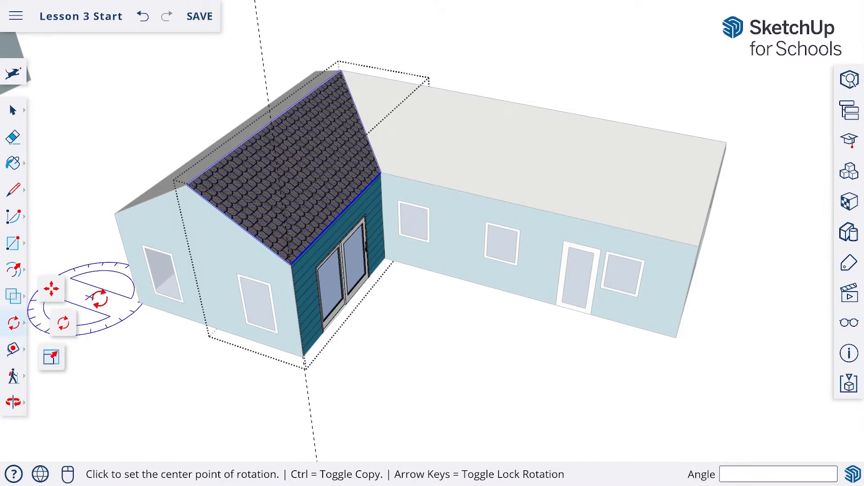
{"action": "left_click", "coordinate": [290, 264]}
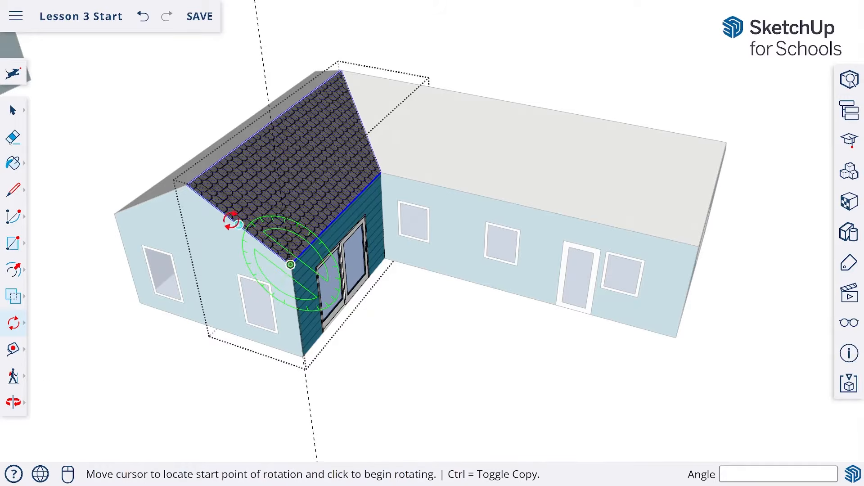
{"action": "left_click", "coordinate": [187, 185]}
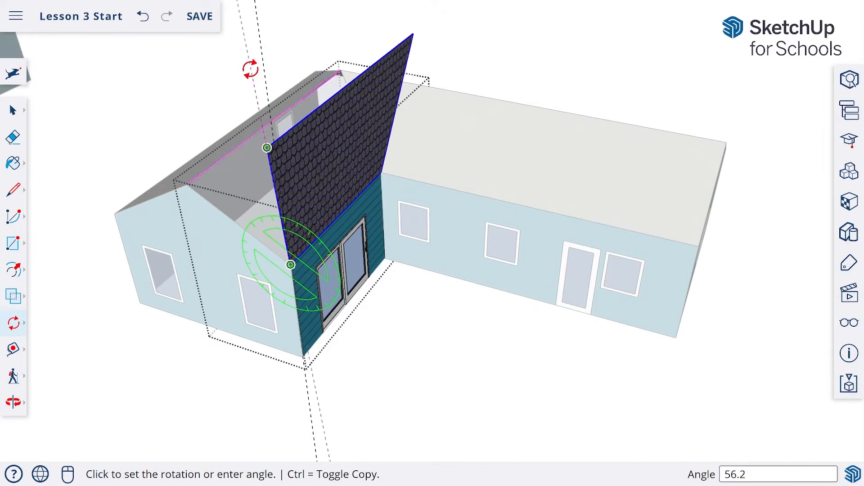
{"action": "left_click", "coordinate": [247, 71]}
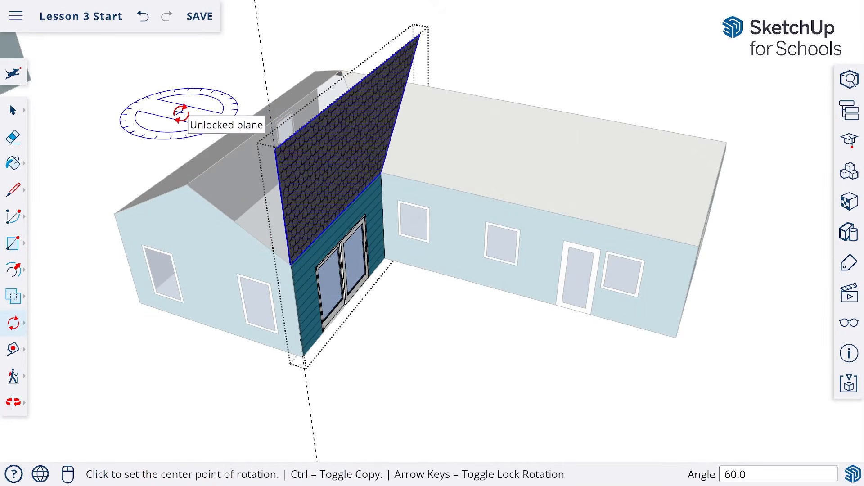
Step: Erase the vertical guide line and close the patio-door wall group
{"action": "left_click", "coordinate": [13, 137]}
{"action": "left_click", "coordinate": [264, 66]}
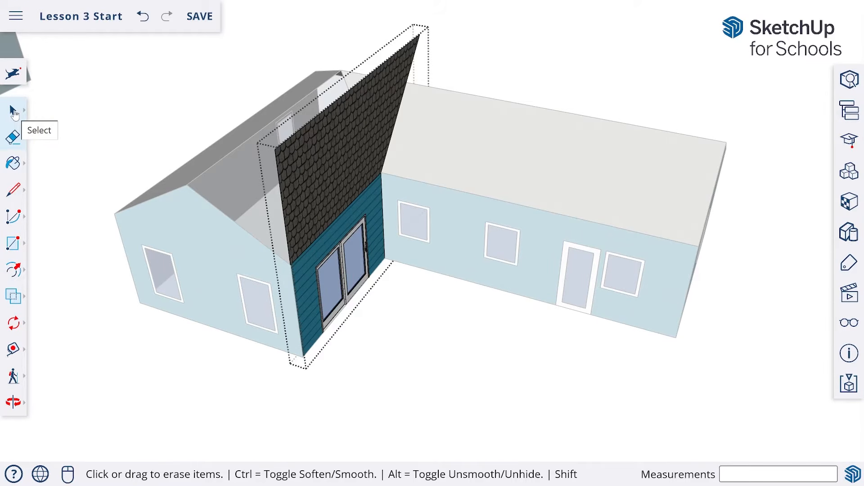
{"action": "left_click", "coordinate": [13, 112]}
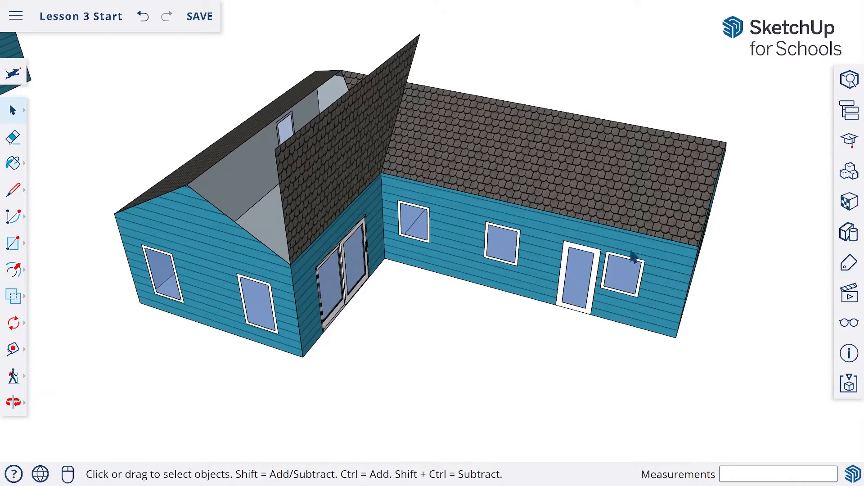
Step: Inside the front wall group with three windows and a door, rotate the roof slope 60° about its eave corner in line with the wall
{"action": "middle_click_drag", "start_coordinate": [633, 256], "coordinate": [516, 195]}
{"action": "double_click", "coordinate": [514, 195]}
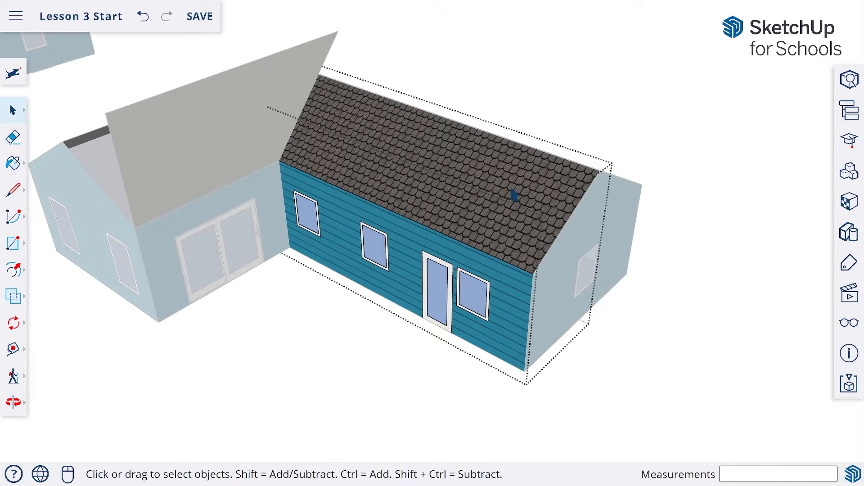
{"action": "double_click", "coordinate": [479, 184]}
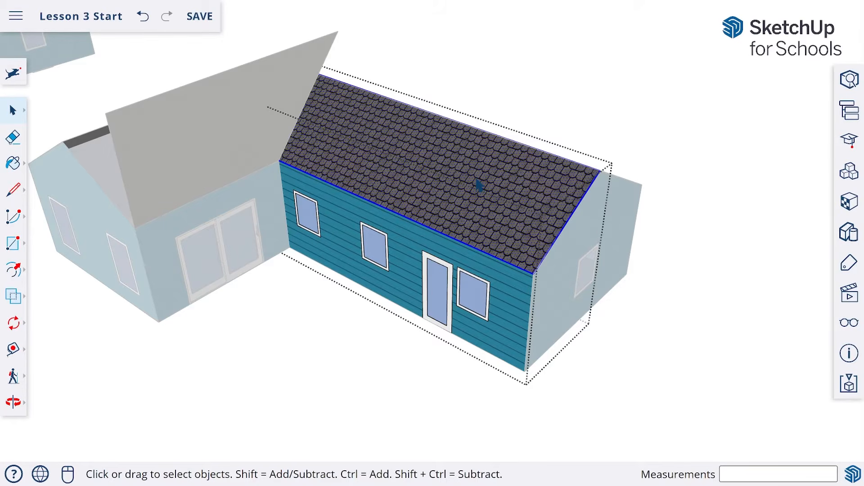
{"action": "left_click", "coordinate": [14, 324]}
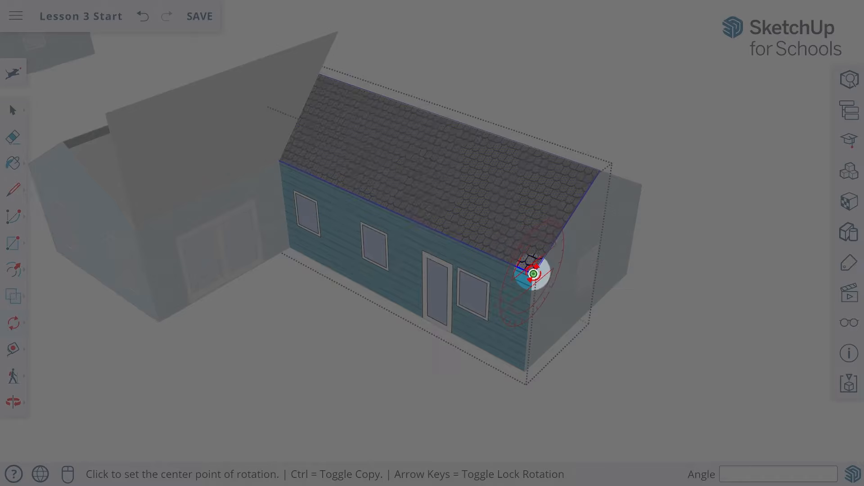
{"action": "left_click", "coordinate": [533, 274]}
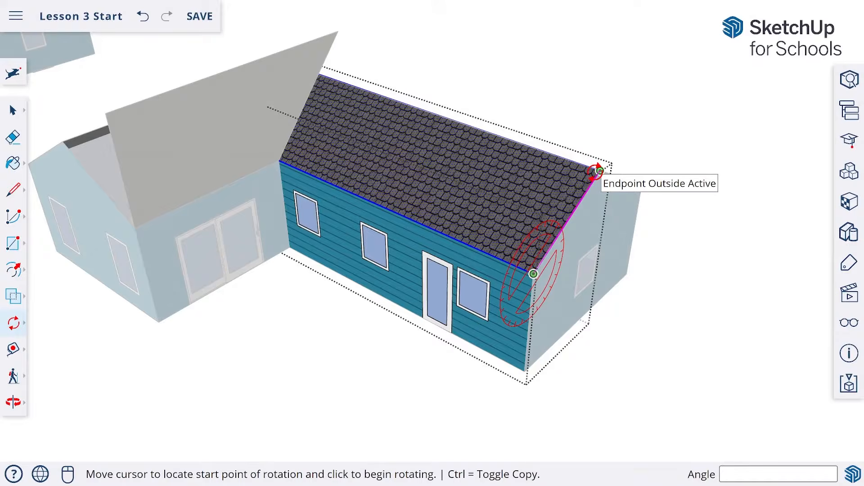
{"action": "left_click", "coordinate": [599, 171]}
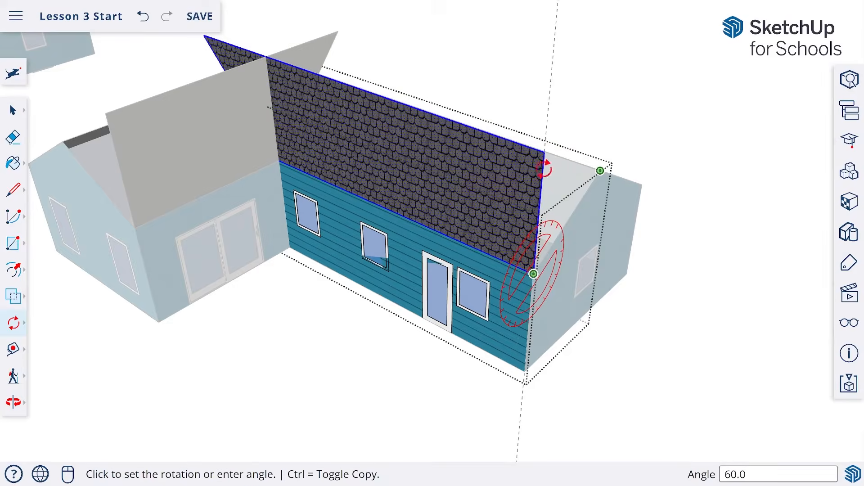
{"action": "left_click", "coordinate": [556, 94]}
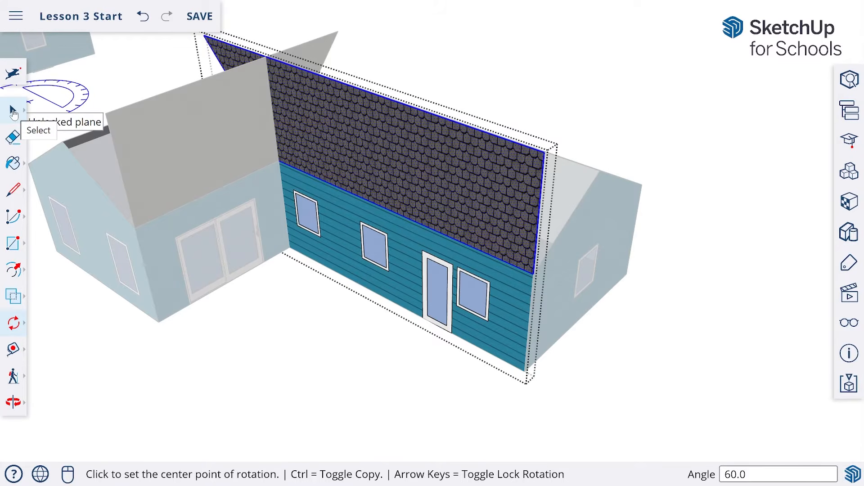
{"action": "left_click", "coordinate": [12, 110]}
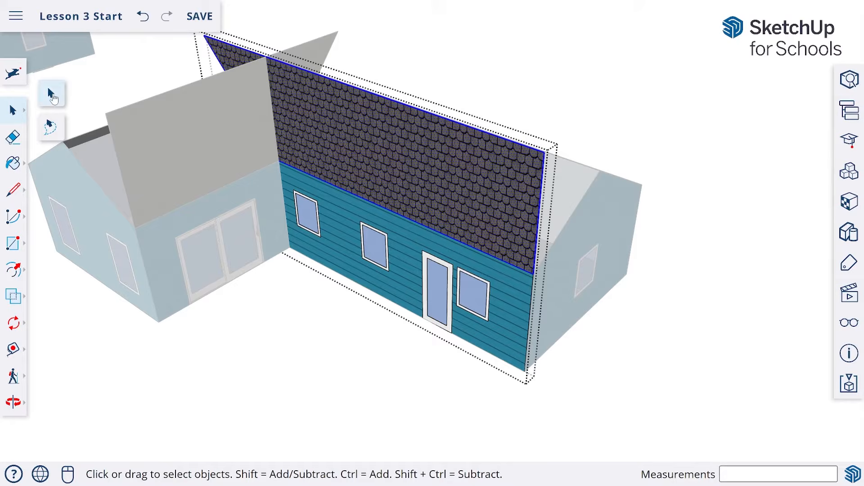
{"action": "left_click", "coordinate": [650, 169]}
Step: Inside the long back wall group with one door and one window, rotate the roof slope 60° about its eave corner to stand vertical
{"action": "key", "text": "o"}
{"action": "left_click_drag", "start_coordinate": [661, 249], "coordinate": [401, 228]}
{"action": "key", "text": "space"}
{"action": "double_click", "coordinate": [401, 228]}
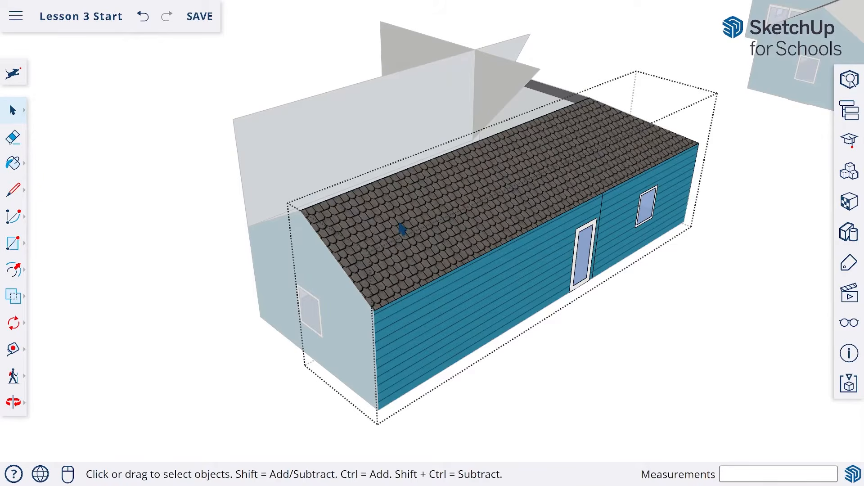
{"action": "left_click", "coordinate": [404, 223]}
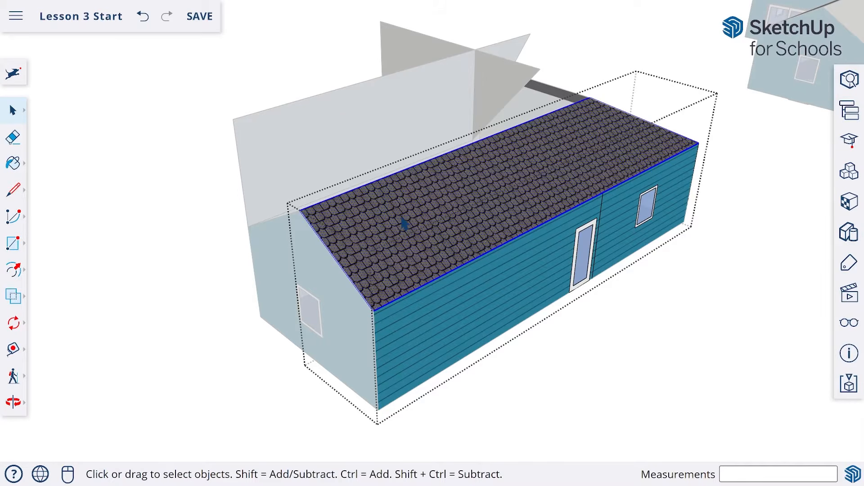
{"action": "left_click", "coordinate": [14, 323]}
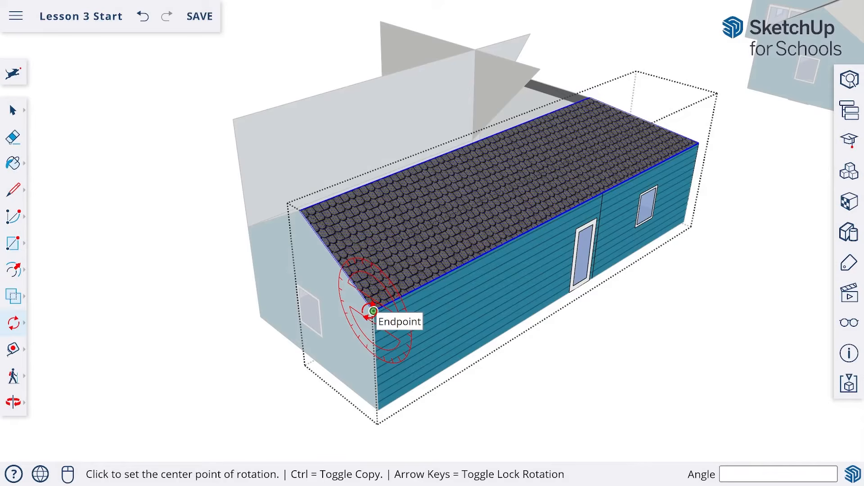
{"action": "left_click", "coordinate": [373, 310]}
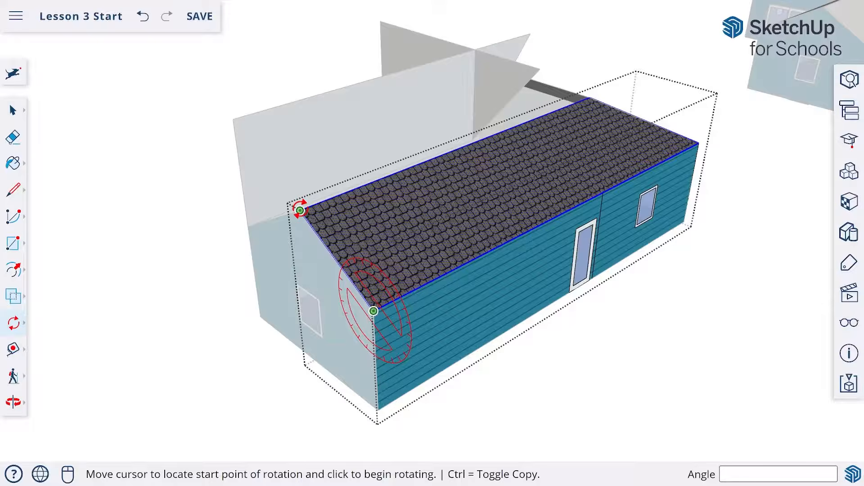
{"action": "left_click", "coordinate": [300, 210]}
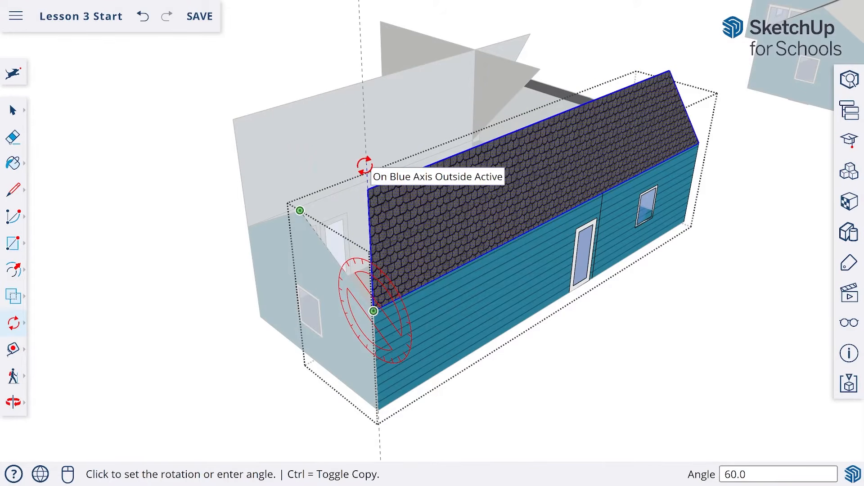
{"action": "left_click", "coordinate": [364, 166]}
{"action": "left_click", "coordinate": [13, 109]}
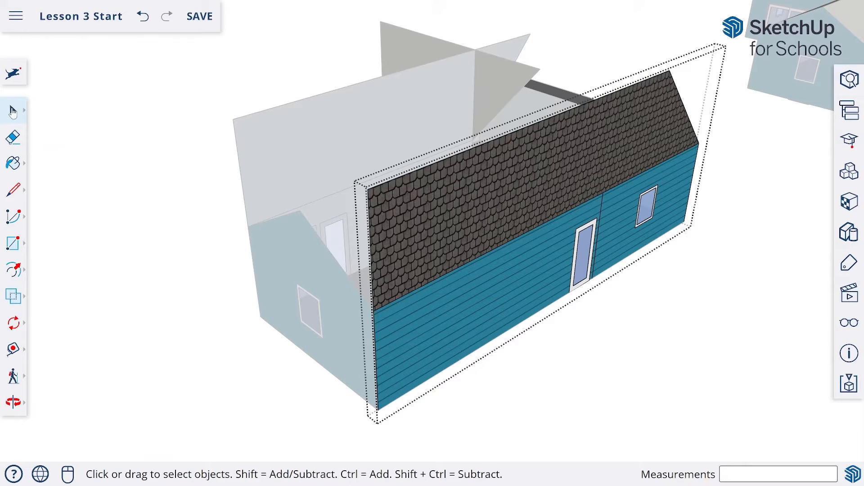
{"action": "left_click", "coordinate": [642, 357]}
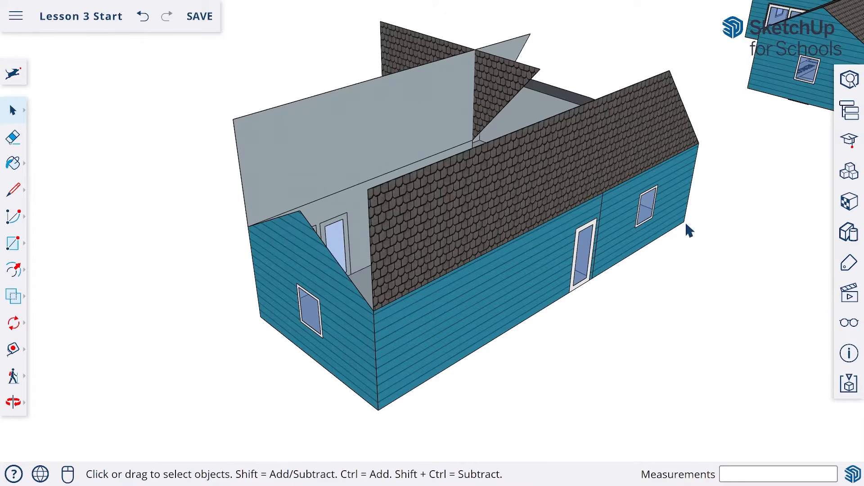
Step: Inside the side wall group with a single window, rotate the roof slope 60° about its eave corner to stand upright above the wall
{"action": "key", "text": "o"}
{"action": "left_click_drag", "start_coordinate": [720, 193], "coordinate": [333, 299]}
{"action": "key", "text": "space"}
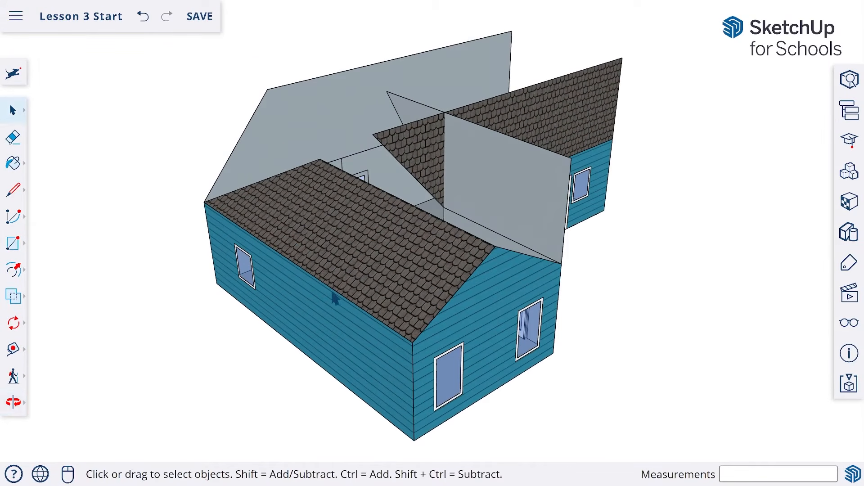
{"action": "double_click", "coordinate": [359, 252]}
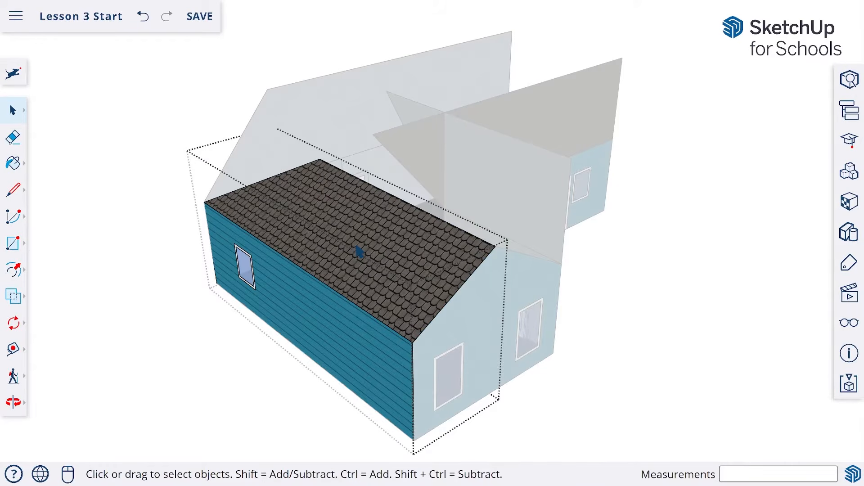
{"action": "left_click", "coordinate": [359, 252]}
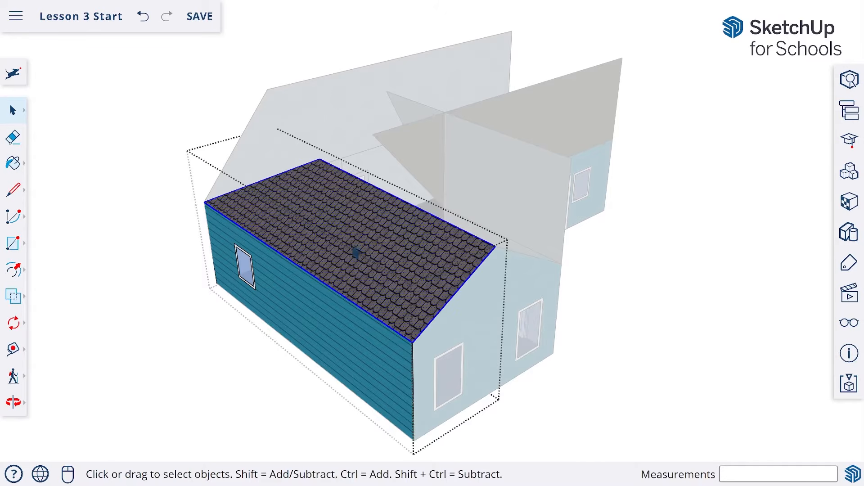
{"action": "left_click", "coordinate": [17, 324]}
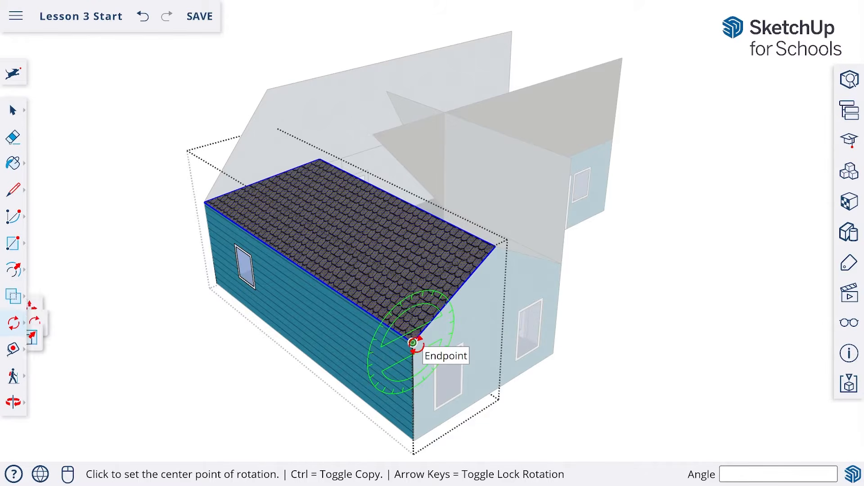
{"action": "left_click", "coordinate": [413, 343]}
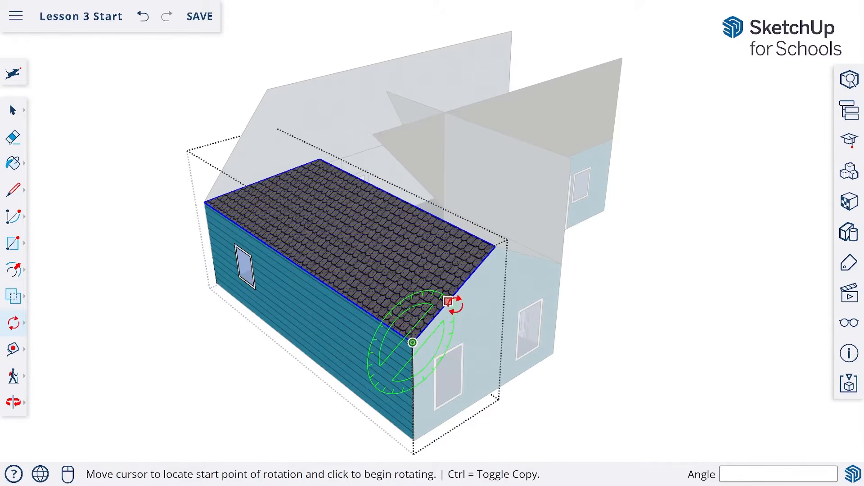
{"action": "left_click", "coordinate": [495, 247]}
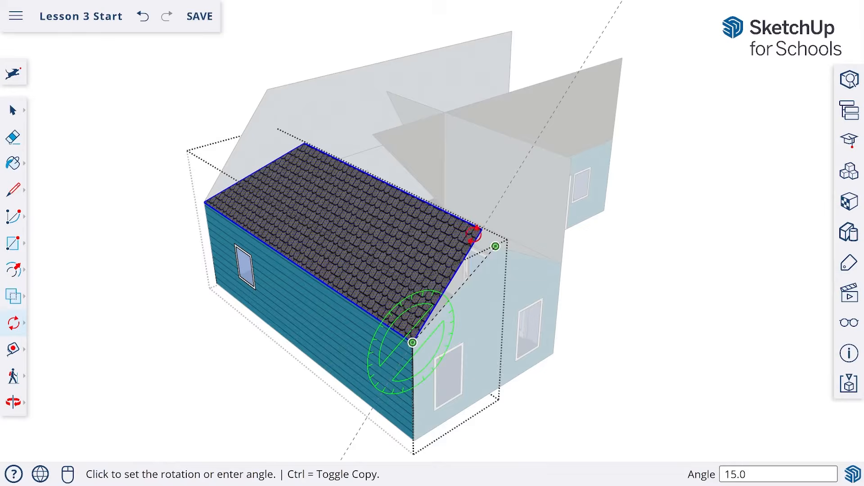
{"action": "left_click", "coordinate": [416, 234]}
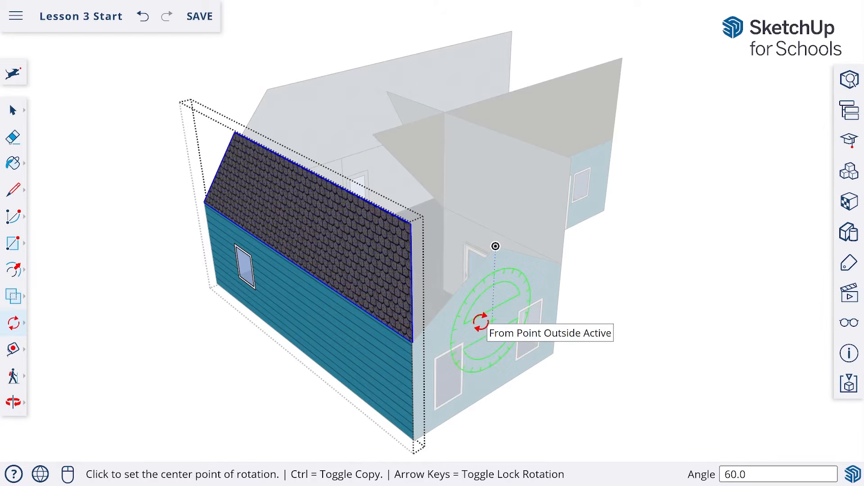
{"action": "left_click", "coordinate": [13, 110]}
{"action": "left_click", "coordinate": [157, 314]}
Step: Move the long back wall, the single-window gable wall and the three-window front wall groups together about 66' away from the floor
{"action": "middle_click_drag", "start_coordinate": [421, 217], "coordinate": [792, 234]}
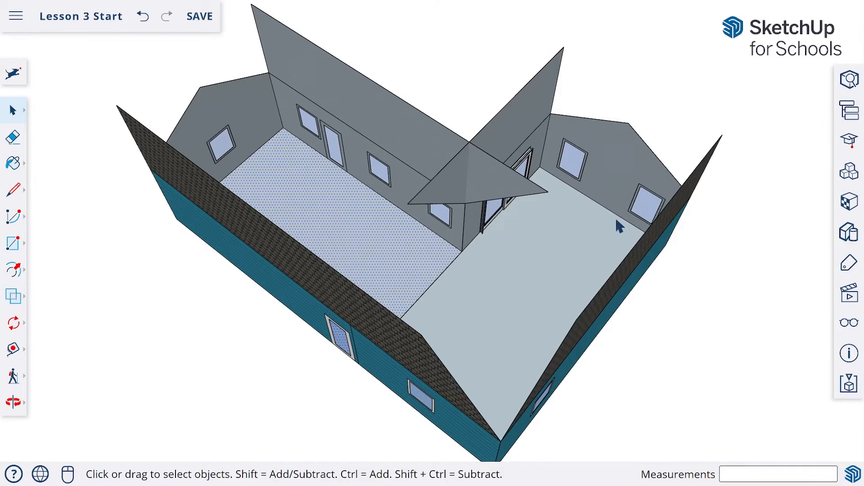
{"action": "key", "text": "o"}
{"action": "left_click_drag", "start_coordinate": [645, 212], "coordinate": [331, 215]}
{"action": "key", "text": "space"}
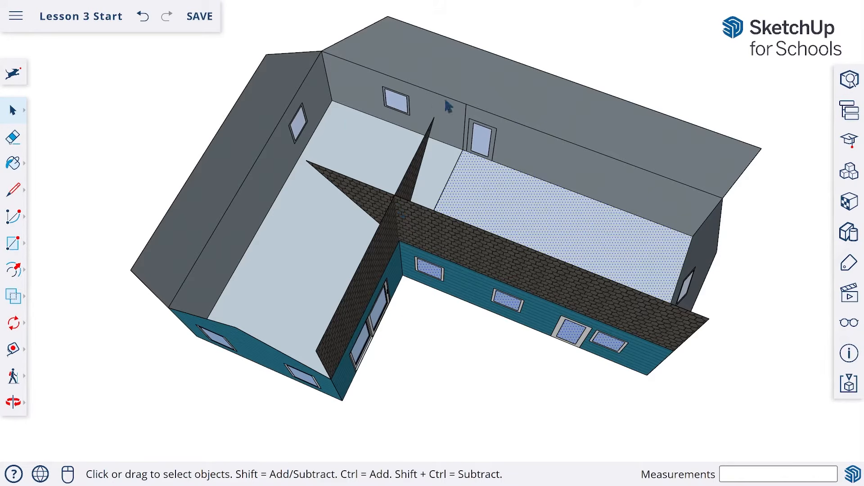
{"action": "left_click", "coordinate": [525, 88]}
{"action": "middle_click_drag", "start_coordinate": [525, 88], "coordinate": [509, 102]}
{"action": "middle_click_drag", "start_coordinate": [587, 158], "coordinate": [572, 135]}
{"action": "left_click", "coordinate": [618, 216], "text": "shift"}
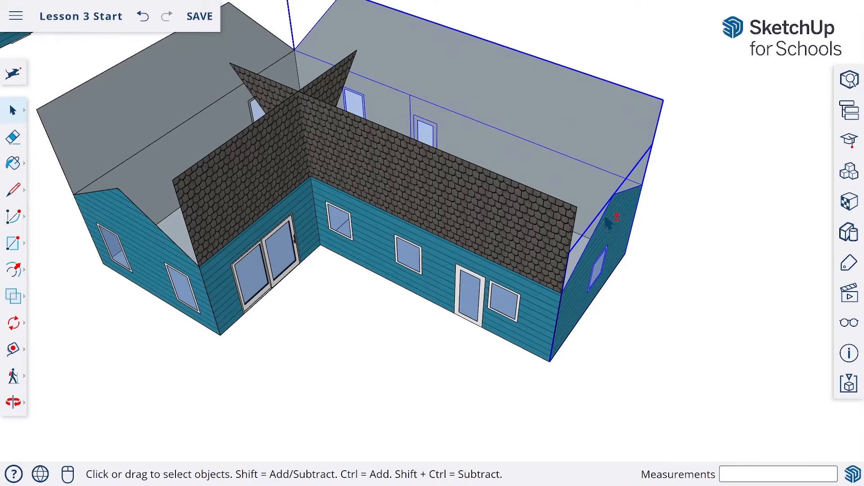
{"action": "left_click", "coordinate": [392, 173], "text": "shift"}
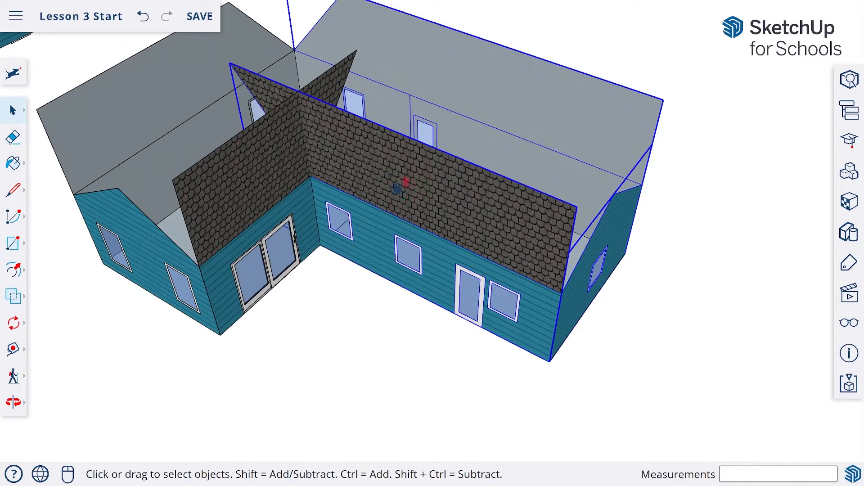
{"action": "left_click", "coordinate": [13, 322]}
{"action": "left_click", "coordinate": [52, 289]}
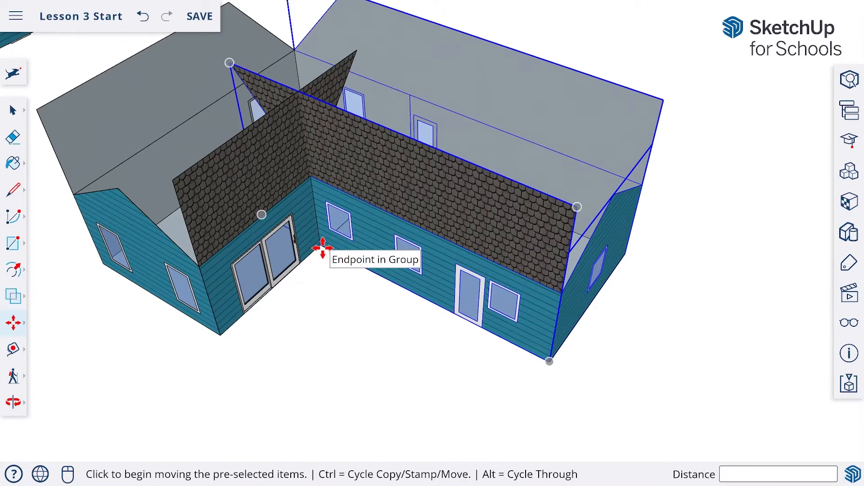
{"action": "left_click", "coordinate": [322, 247]}
{"action": "scroll", "coordinate": [419, 222], "scroll_direction": "down", "scroll_amount": 3}
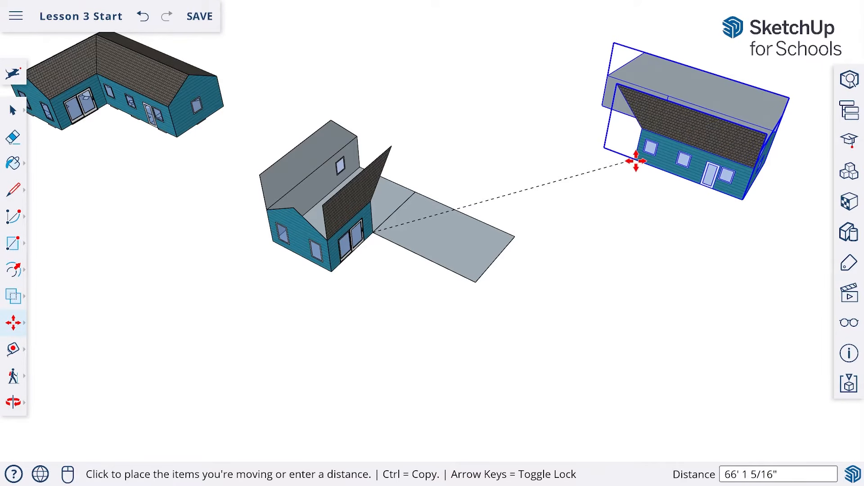
{"action": "left_click", "coordinate": [635, 162]}
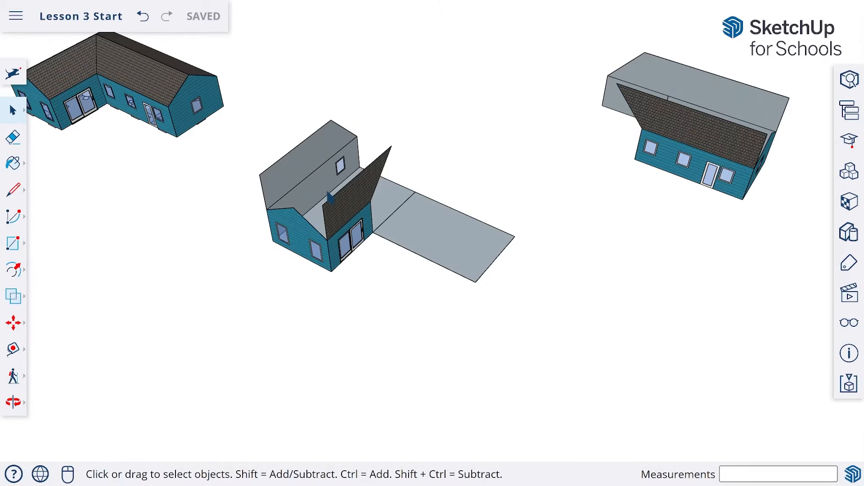
Step: Rotate the two-window gable wall group 90° outward about its bottom corner to lie flat beside the floor
{"action": "scroll", "coordinate": [330, 198], "scroll_direction": "up", "scroll_amount": 5}
{"action": "scroll", "coordinate": [330, 201], "scroll_direction": "down", "scroll_amount": 5}
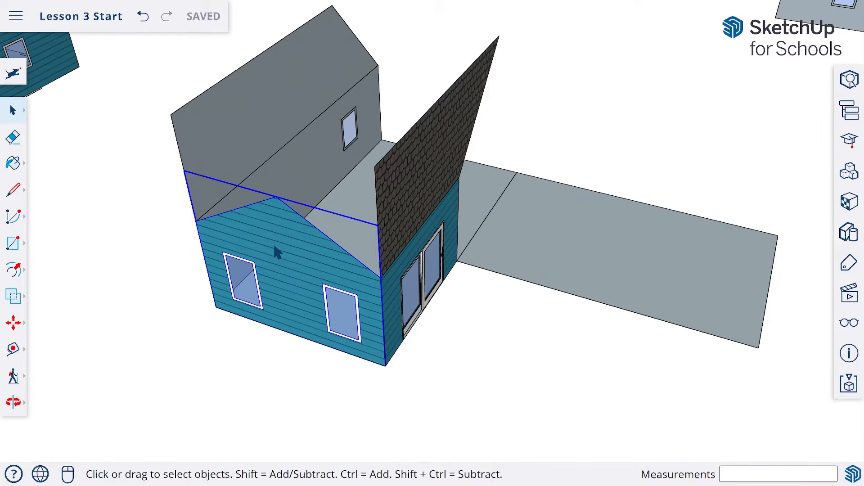
{"action": "left_click", "coordinate": [10, 324]}
{"action": "left_click", "coordinate": [63, 323]}
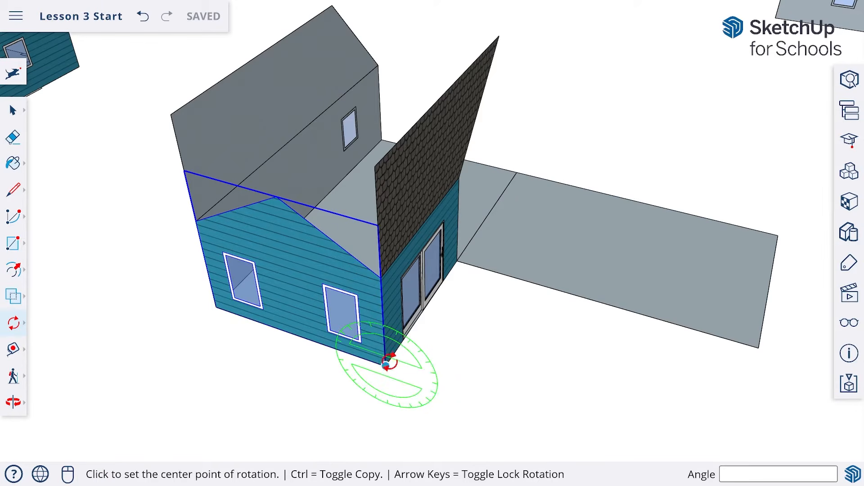
{"action": "middle_click_drag", "start_coordinate": [387, 364], "coordinate": [328, 348]}
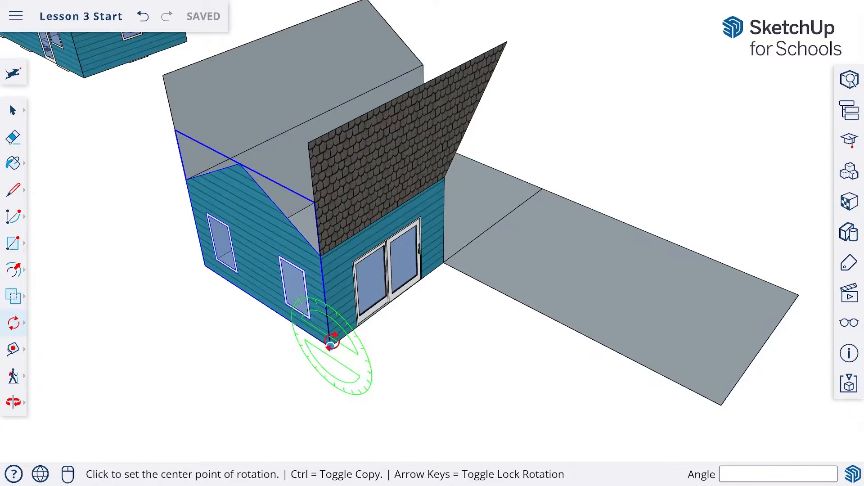
{"action": "mouse_move", "coordinate": [332, 342]}
{"action": "left_mouse_down"}
{"action": "mouse_move", "coordinate": [313, 341]}
{"action": "mouse_move", "coordinate": [330, 345]}
{"action": "left_mouse_up"}
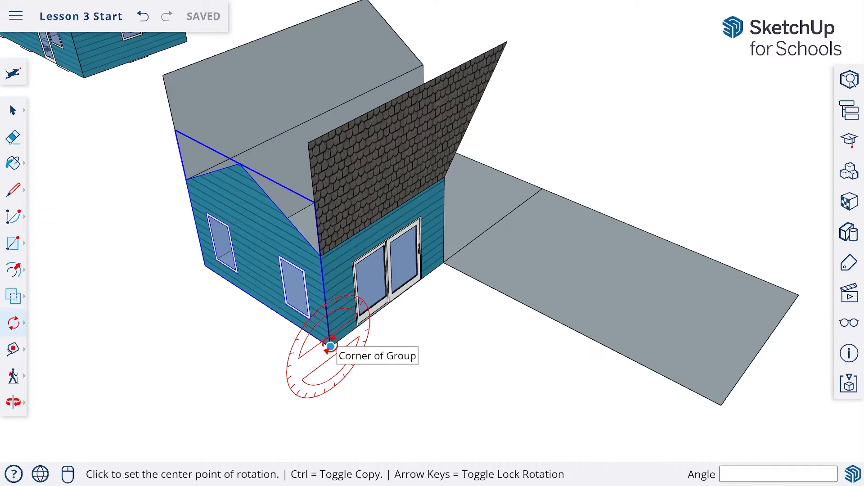
{"action": "left_click", "coordinate": [331, 346]}
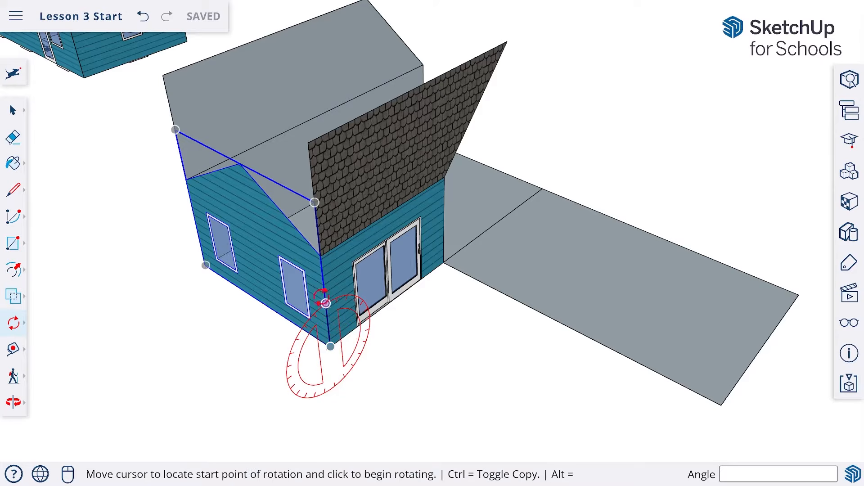
{"action": "left_click", "coordinate": [320, 256]}
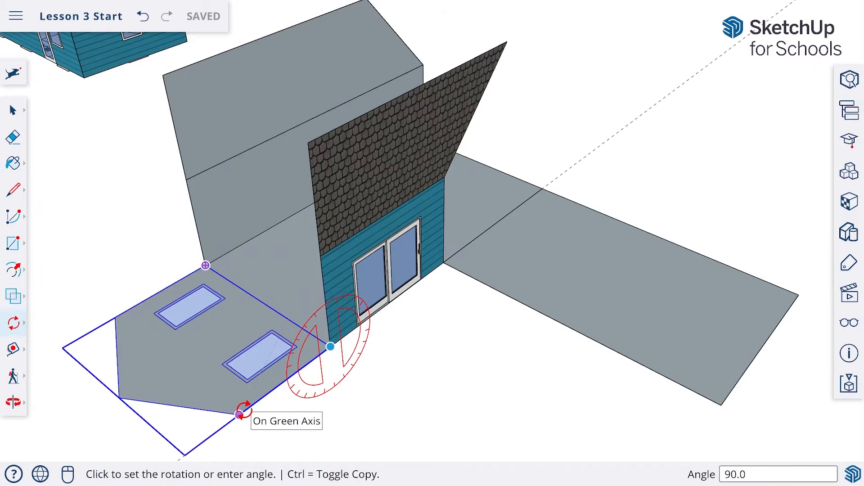
{"action": "left_click", "coordinate": [240, 414]}
{"action": "key", "text": "space"}
Step: Rotate the sliding-door wall group 90° outward about its bottom corner to lie flat beside the floor
{"action": "left_click", "coordinate": [372, 202]}
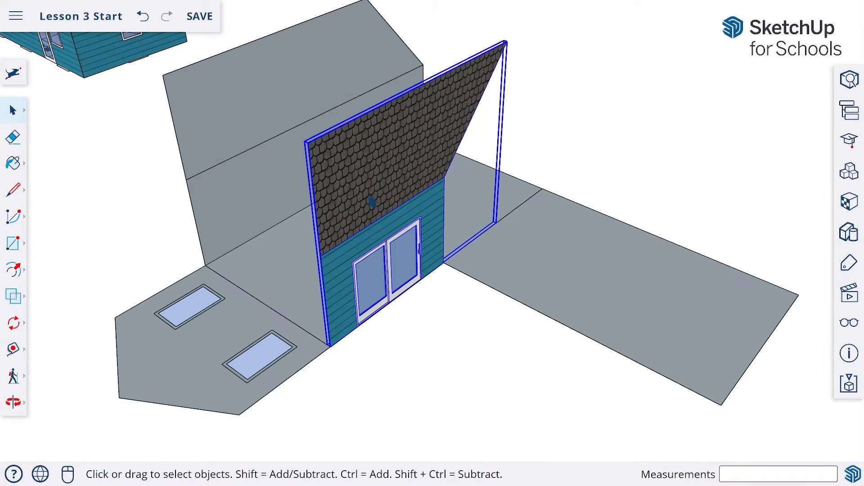
{"action": "left_click", "coordinate": [13, 323]}
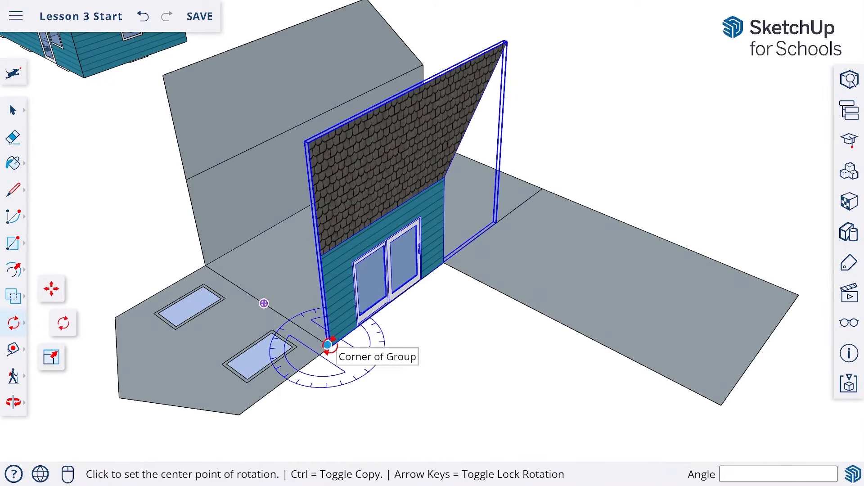
{"action": "key", "text": "Left"}
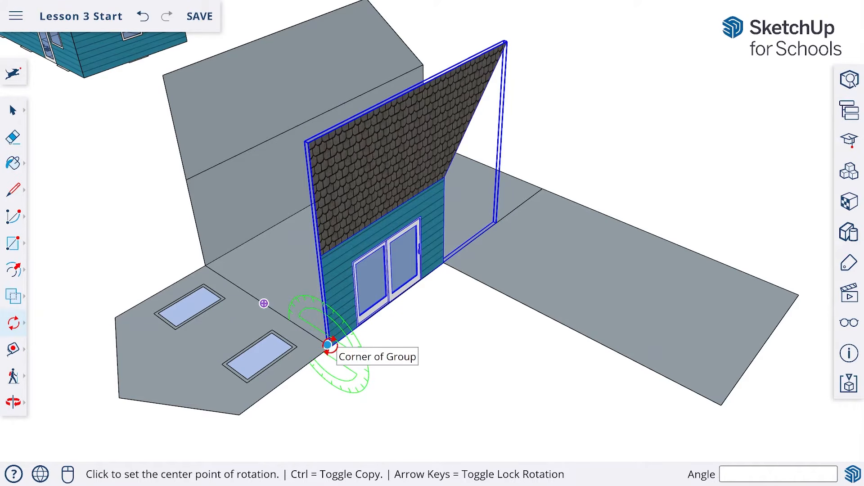
{"action": "left_click", "coordinate": [328, 345]}
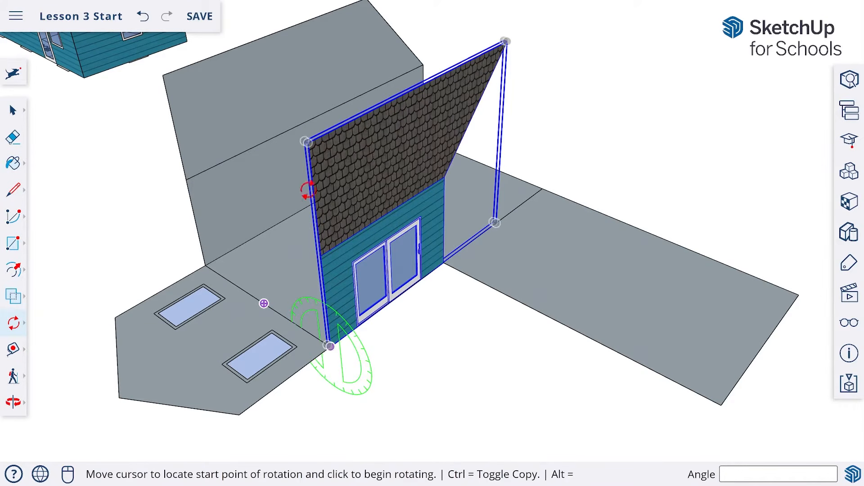
{"action": "left_click", "coordinate": [308, 142]}
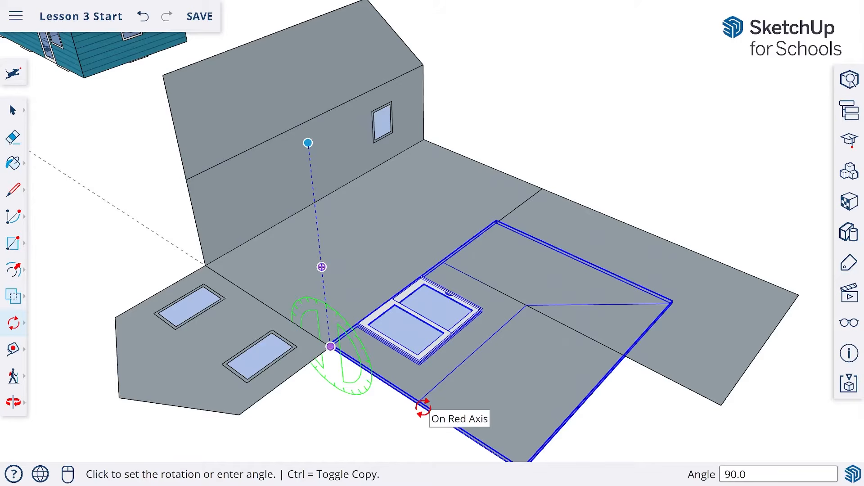
{"action": "left_click", "coordinate": [423, 408]}
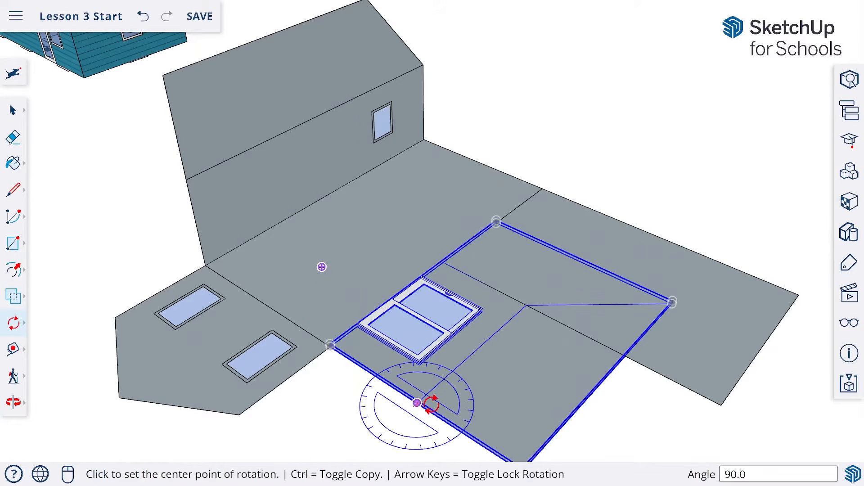
Step: Rotate the upright side wall group with the single window 90° outward about its bottom corner to lie flat
{"action": "middle_click_drag", "start_coordinate": [411, 286], "coordinate": [713, 279]}
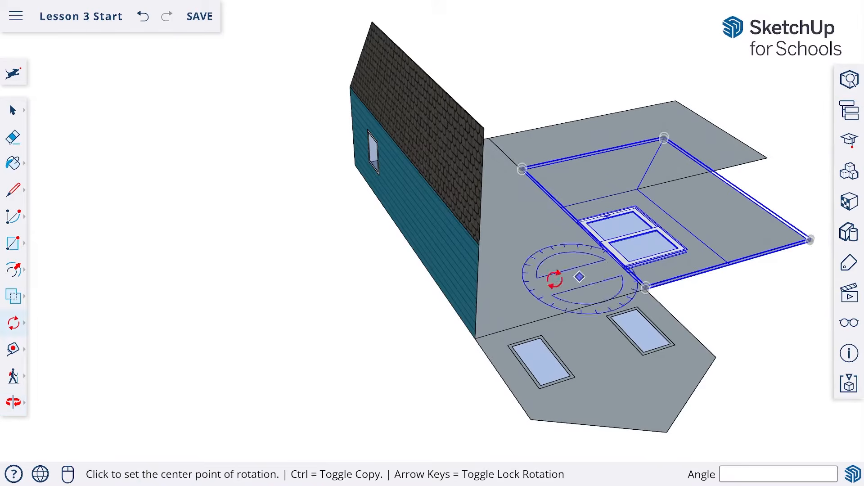
{"action": "key", "text": "space"}
{"action": "left_click", "coordinate": [424, 187]}
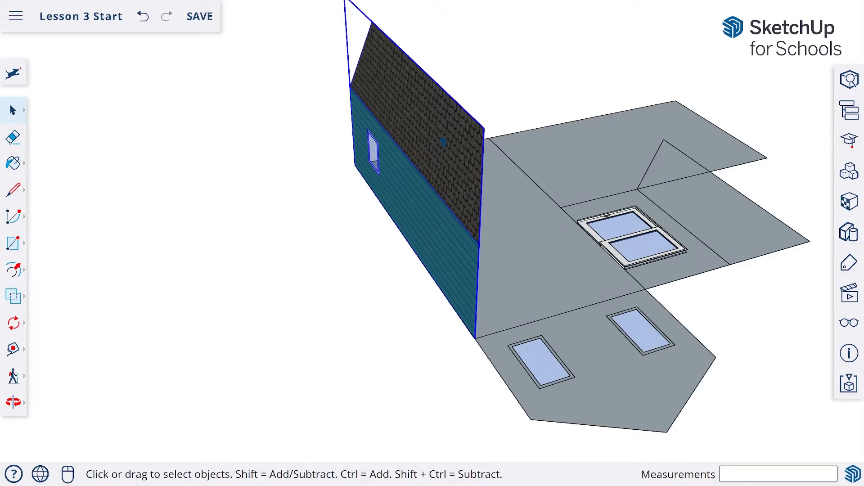
{"action": "left_click", "coordinate": [14, 322]}
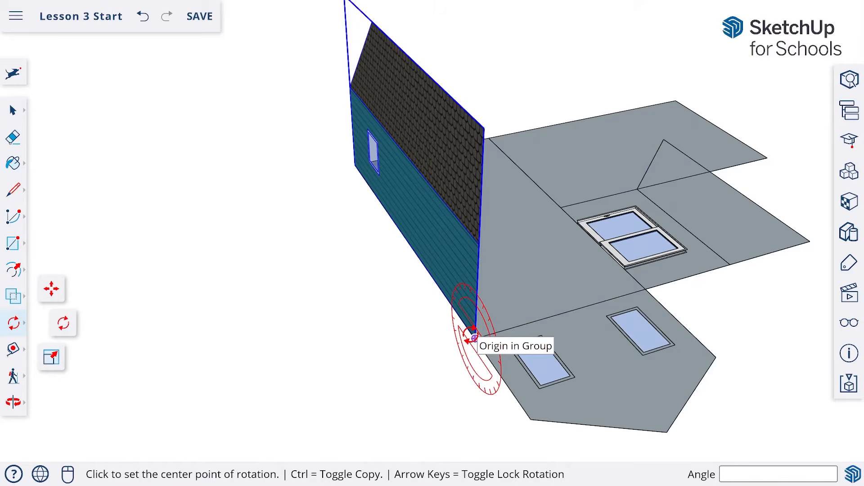
{"action": "key", "text": "Left"}
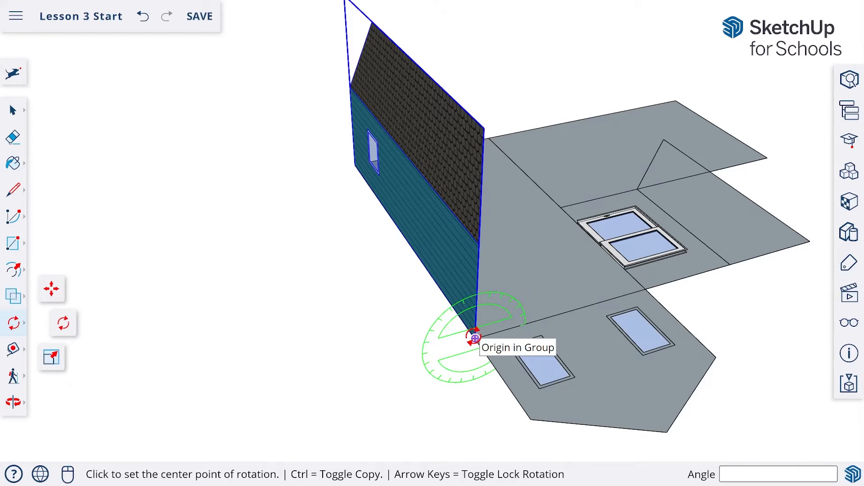
{"action": "left_click", "coordinate": [475, 337]}
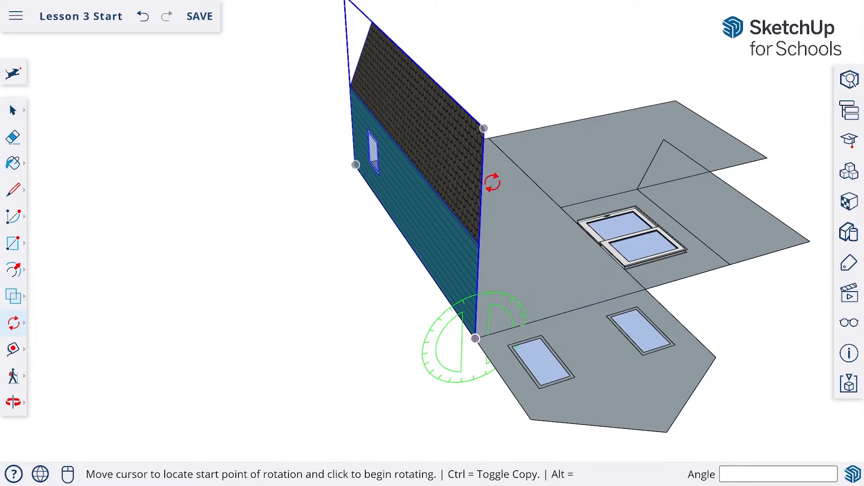
{"action": "left_click", "coordinate": [484, 128]}
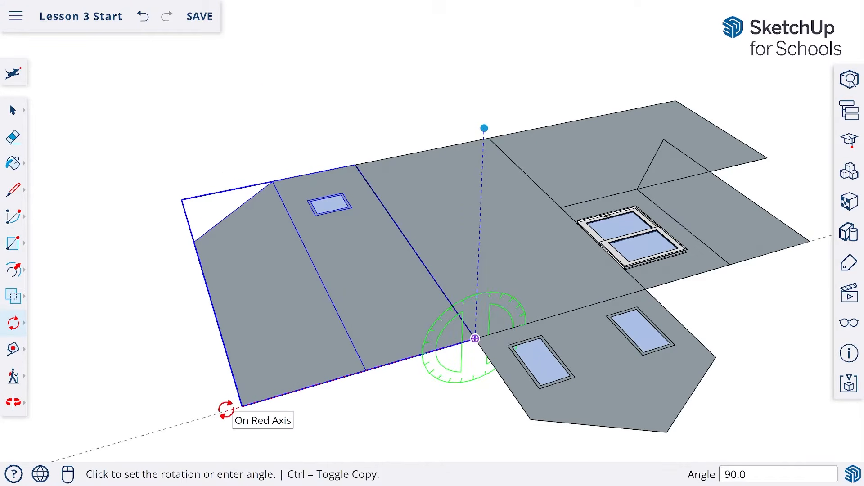
{"action": "left_click", "coordinate": [226, 409]}
Step: Rotate the separated three-window front wall group outward about the bottom corner it shares with the gable wall to lie flat
{"action": "scroll", "coordinate": [226, 409], "scroll_direction": "down", "scroll_amount": 3}
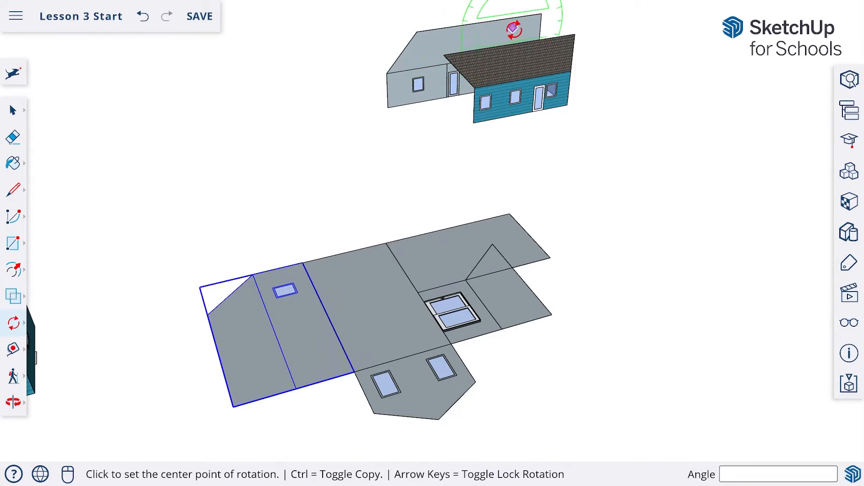
{"action": "middle_click_drag", "start_coordinate": [545, 74], "coordinate": [318, 162], "text": "shift"}
{"action": "middle_click_drag", "start_coordinate": [610, 228], "coordinate": [418, 236], "text": "shift"}
{"action": "scroll", "coordinate": [569, 281], "scroll_direction": "up", "scroll_amount": 6}
{"action": "scroll", "coordinate": [556, 272], "scroll_direction": "down", "scroll_amount": 3}
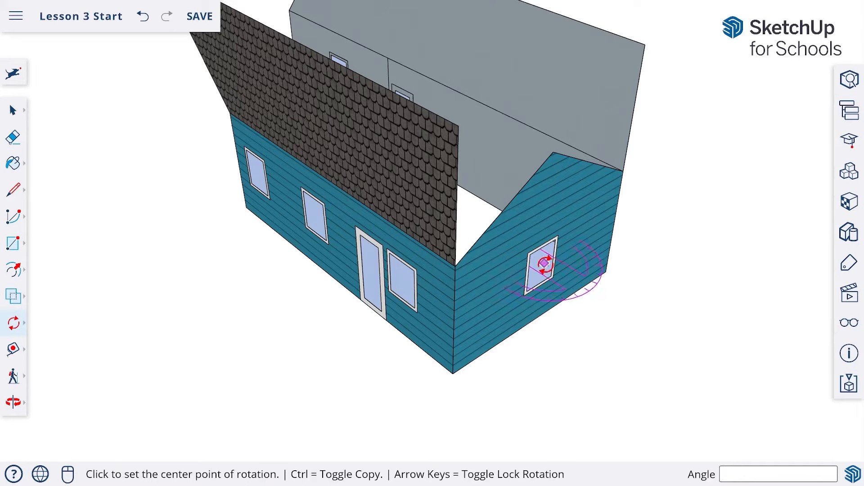
{"action": "middle_click_drag", "start_coordinate": [546, 266], "coordinate": [553, 294]}
{"action": "left_click", "coordinate": [13, 111]}
{"action": "left_click", "coordinate": [406, 234]}
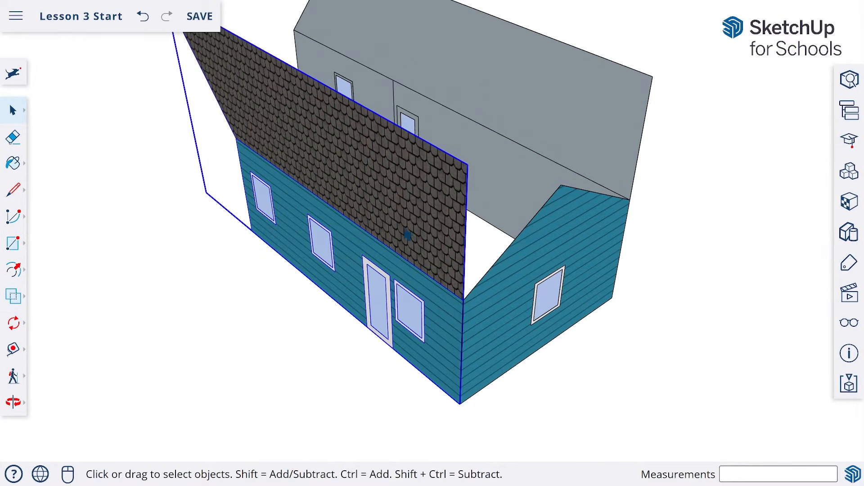
{"action": "left_click", "coordinate": [14, 325]}
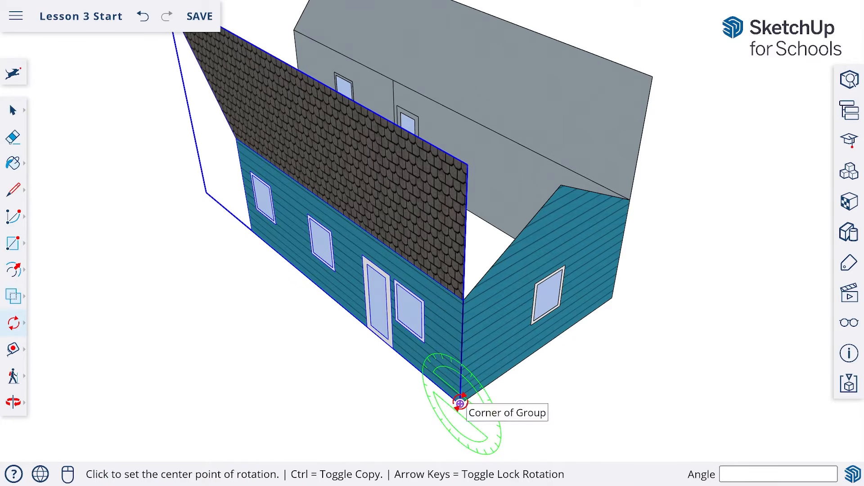
{"action": "key", "text": "Right"}
{"action": "left_click", "coordinate": [460, 403]}
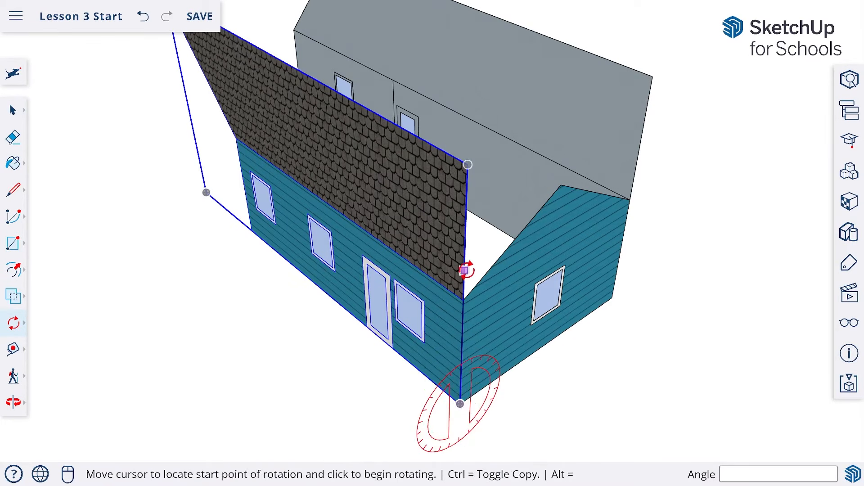
{"action": "left_click", "coordinate": [465, 267]}
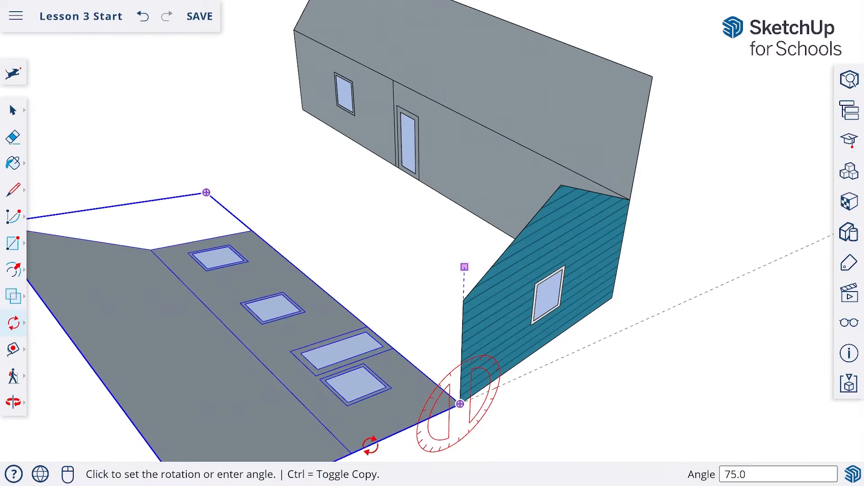
{"action": "left_click", "coordinate": [394, 453]}
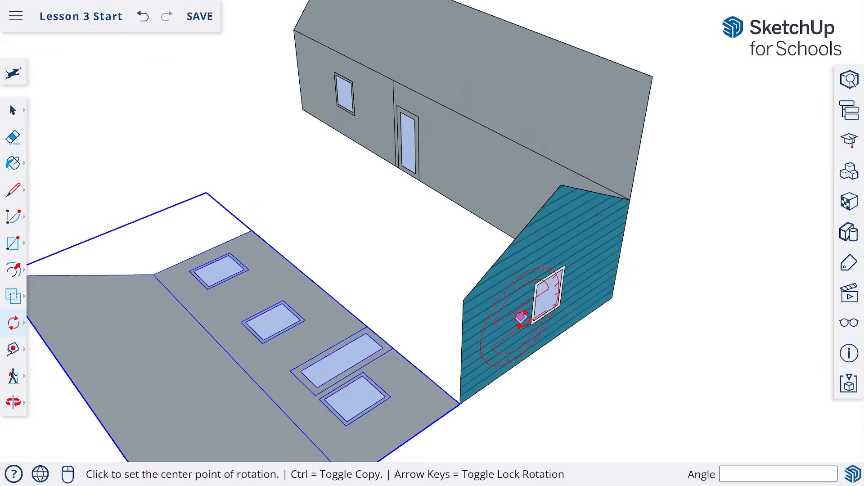
Step: Rotate the single-window gable wall group outward about the bottom corner it shares with the front wall to lie flat
{"action": "left_click", "coordinate": [13, 110]}
{"action": "left_click", "coordinate": [504, 315]}
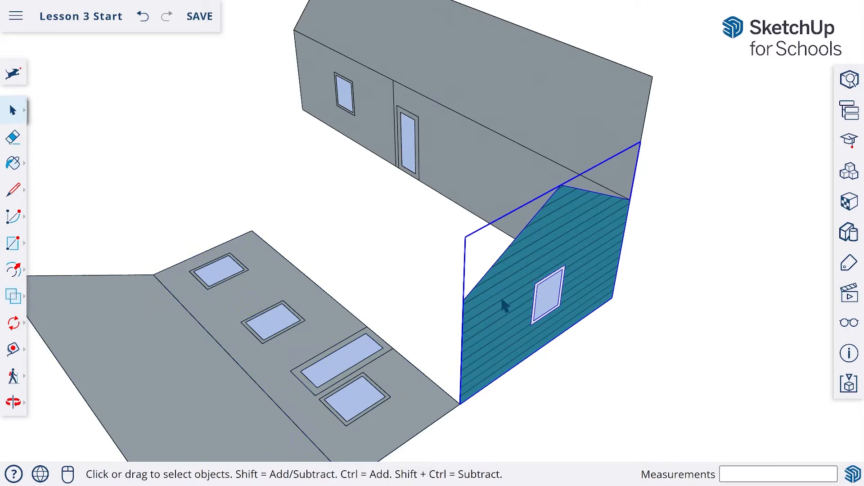
{"action": "left_click", "coordinate": [14, 323]}
{"action": "key", "text": "Left"}
{"action": "left_click", "coordinate": [460, 404]}
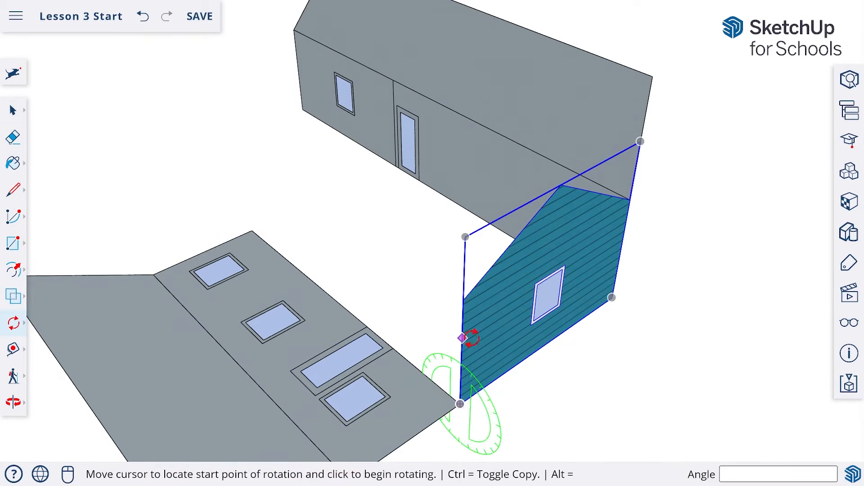
{"action": "left_click", "coordinate": [462, 330]}
Step: Rotate the long back wall group with the door and window outward about its bottom corner at the gable to lie flat
{"action": "left_click", "coordinate": [10, 320]}
{"action": "key", "text": "Right"}
{"action": "left_click", "coordinate": [612, 297]}
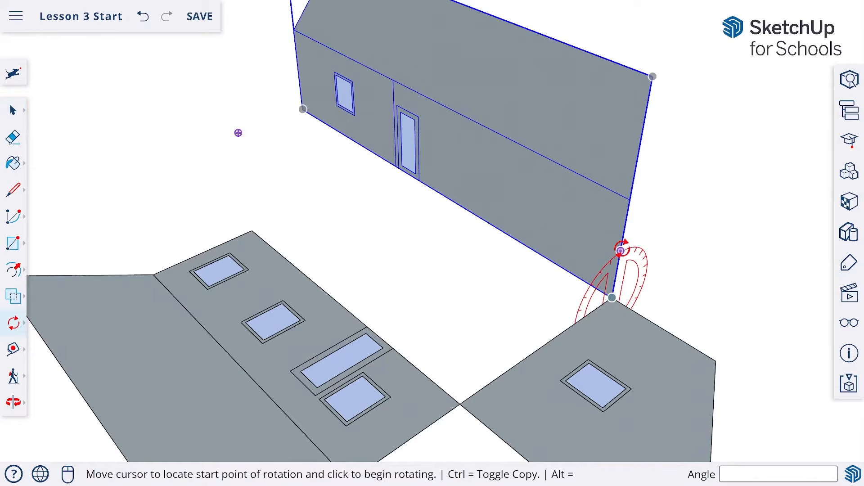
{"action": "left_click", "coordinate": [621, 250]}
{"action": "left_click", "coordinate": [647, 273]}
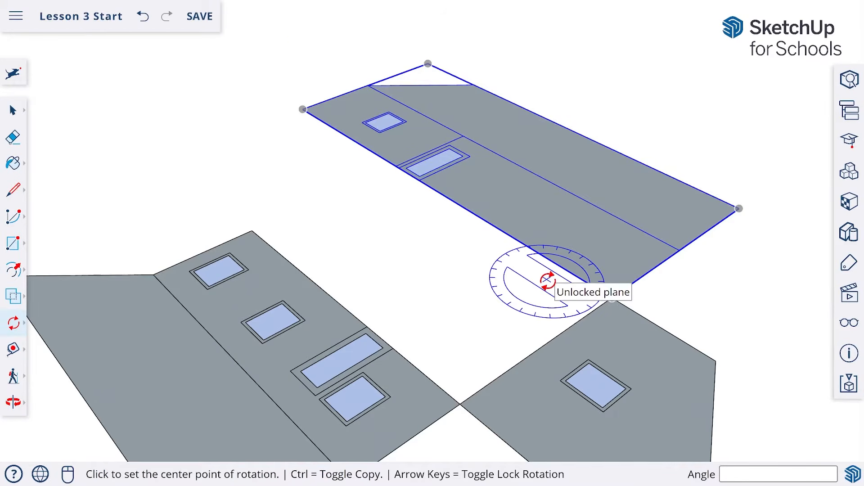
Step: Examine the flattened layout from above, checking how the floor and its attached wall groups lie against each other
{"action": "scroll", "coordinate": [548, 281], "scroll_direction": "down", "scroll_amount": 4}
{"action": "scroll", "coordinate": [548, 281], "scroll_direction": "down", "scroll_amount": 2}
{"action": "middle_click_drag", "start_coordinate": [473, 267], "coordinate": [591, 293]}
{"action": "scroll", "coordinate": [576, 295], "scroll_direction": "down", "scroll_amount": 2}
{"action": "middle_click_drag", "start_coordinate": [508, 308], "coordinate": [484, 303]}
{"action": "left_click", "coordinate": [355, 306]}
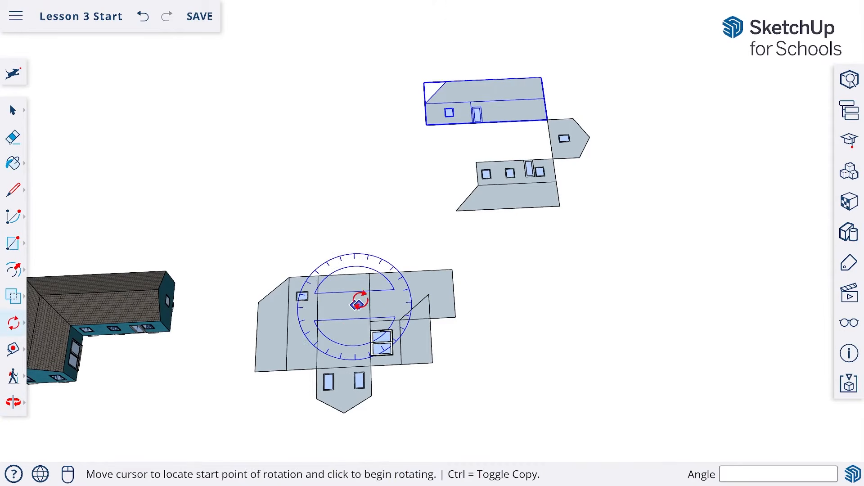
{"action": "key", "text": "space"}
{"action": "left_click", "coordinate": [354, 297]}
{"action": "left_click", "coordinate": [350, 318]}
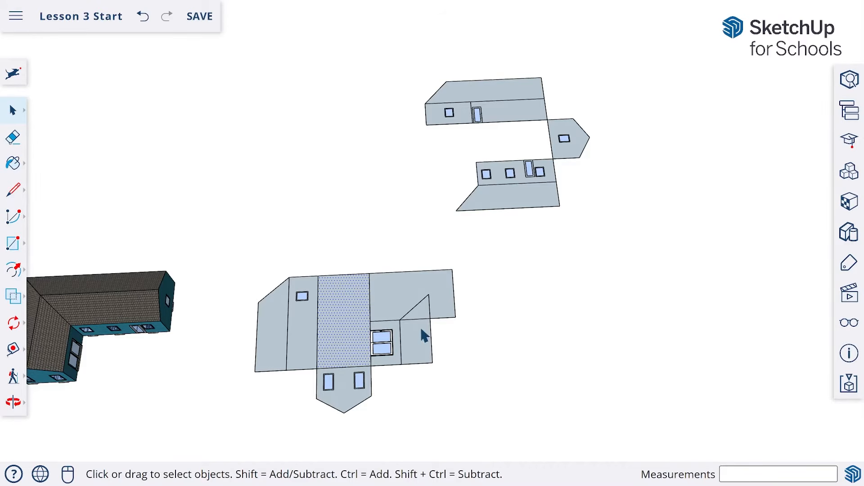
{"action": "left_click", "coordinate": [412, 293]}
Step: Try rotating the sliding-door wall group about the floor corner to sit beside the two-window gable, and undo the rotation
{"action": "left_click", "coordinate": [426, 337]}
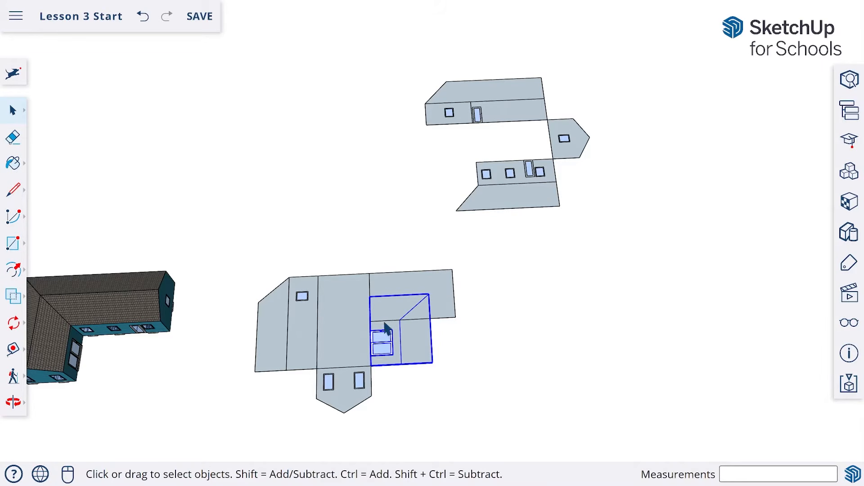
{"action": "key", "text": "q"}
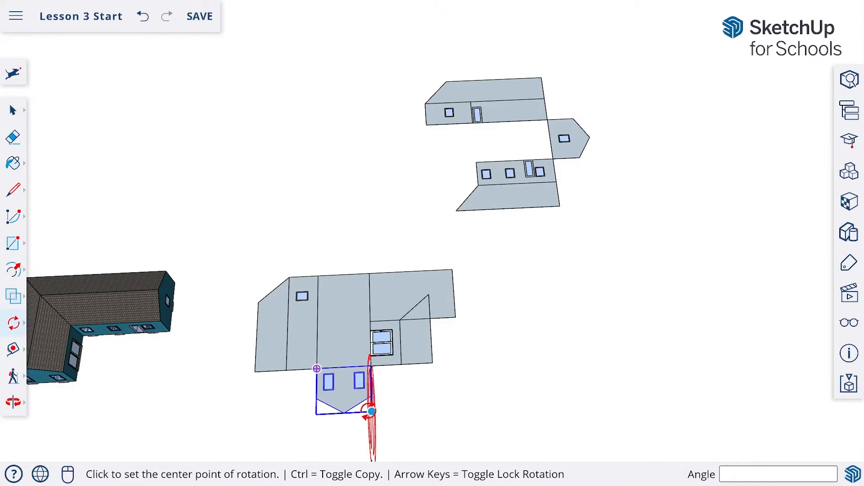
{"action": "scroll", "coordinate": [370, 376], "scroll_direction": "up", "scroll_amount": 4}
{"action": "left_click", "coordinate": [374, 337]}
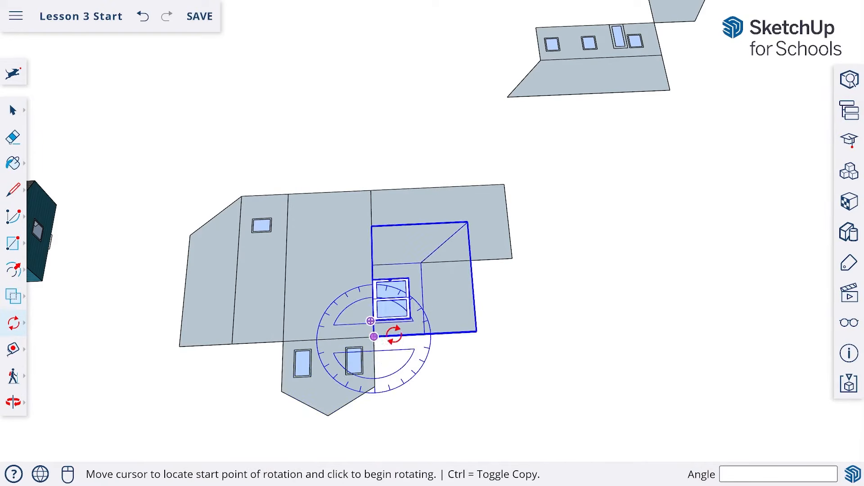
{"action": "left_click", "coordinate": [424, 335]}
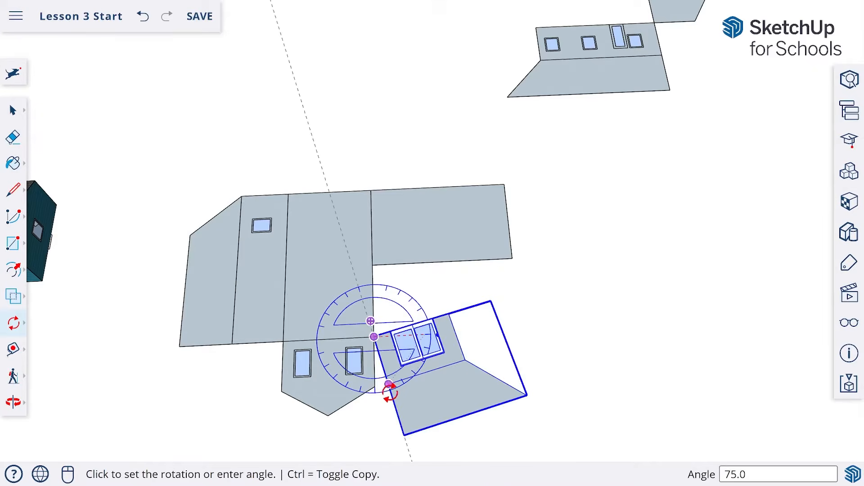
{"action": "left_click", "coordinate": [376, 400]}
{"action": "key", "text": "space"}
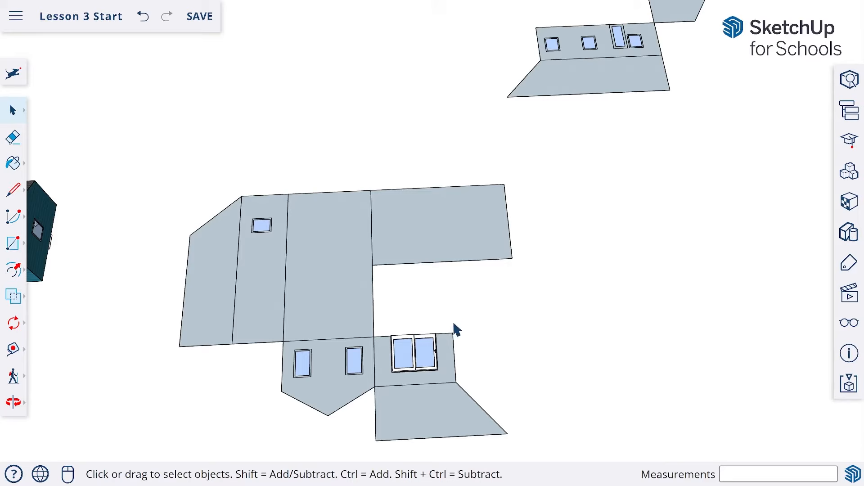
{"action": "left_click", "coordinate": [140, 21]}
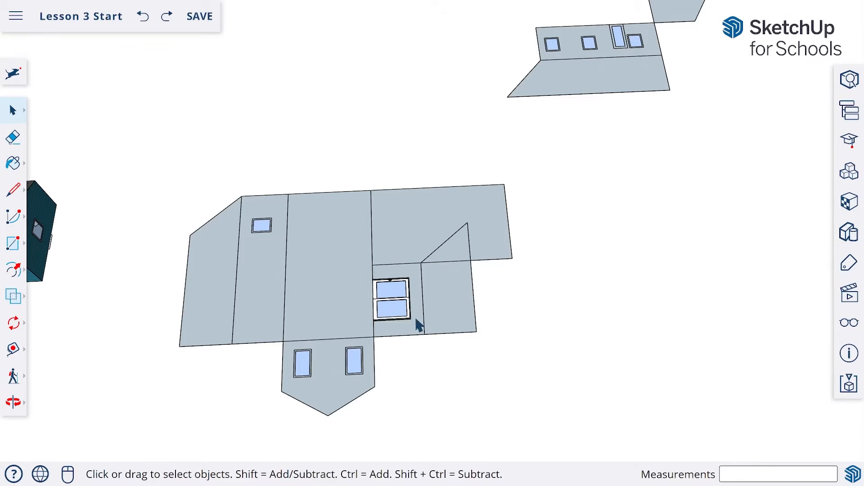
Step: Draw a diagonal line about 22' 7 1/2" long across the floor from its outer corner to its inner corner
{"action": "key", "text": "l"}
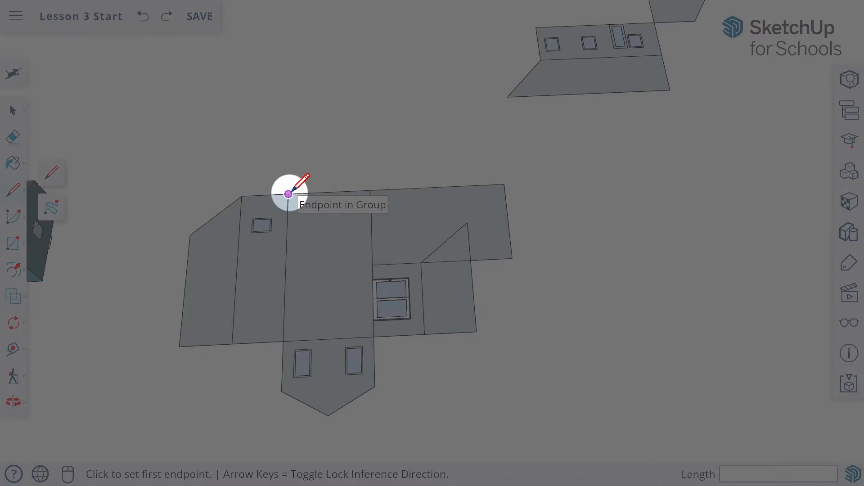
{"action": "left_click", "coordinate": [288, 194]}
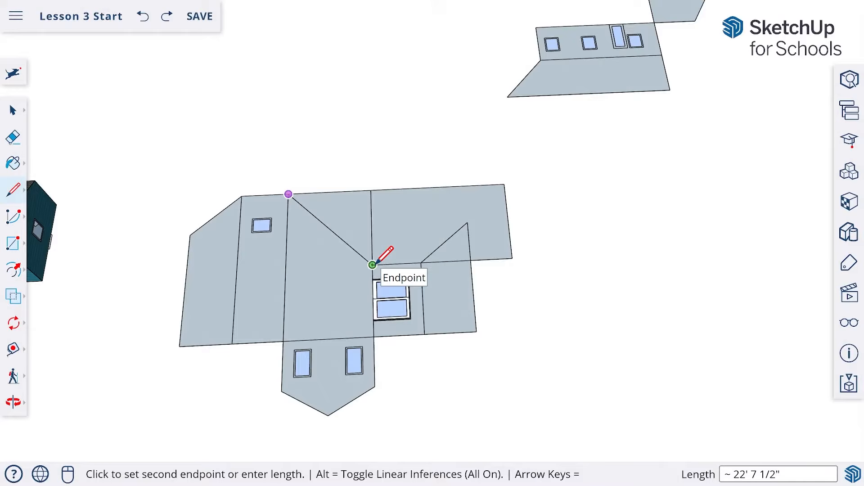
{"action": "left_click", "coordinate": [373, 265]}
Step: Draw a line joining the free bottom corners of the separated long back wall and three-window front wall groups
{"action": "middle_click_drag", "start_coordinate": [459, 232], "coordinate": [430, 355], "text": "shift"}
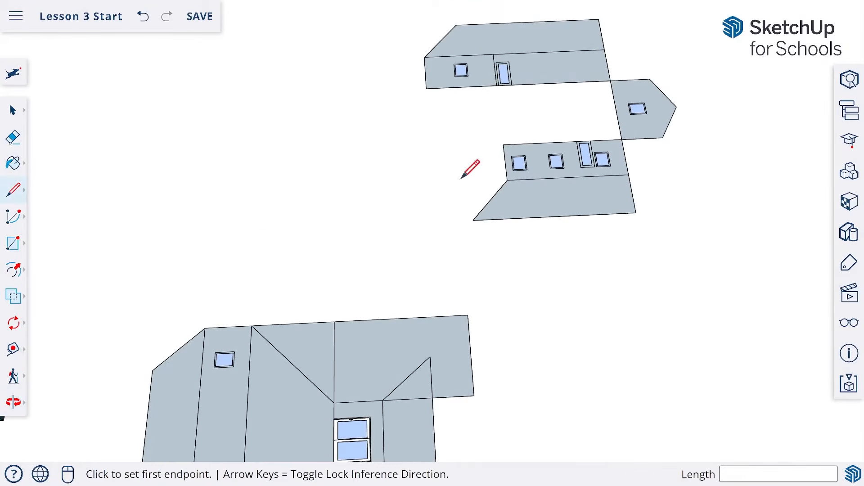
{"action": "left_click_drag", "start_coordinate": [426, 88], "coordinate": [503, 145]}
{"action": "left_click_drag", "start_coordinate": [504, 144], "coordinate": [503, 145]}
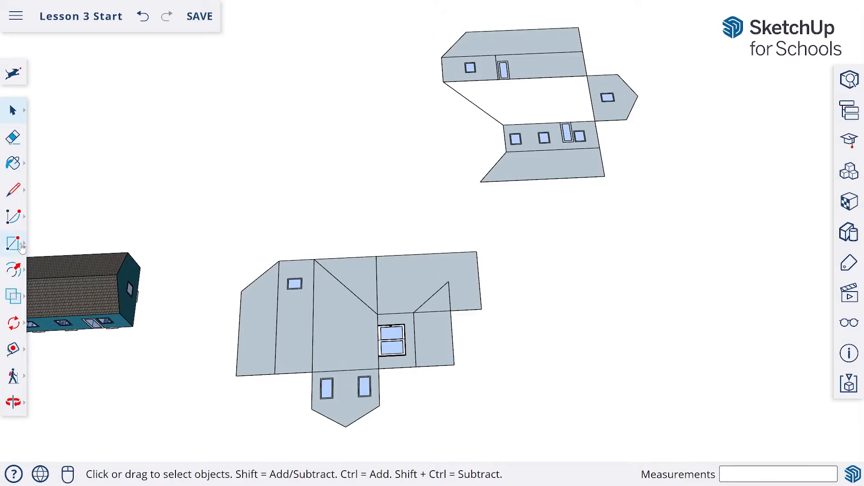
Step: Erase the edges of the floor portion beyond the diagonal cut, including the leftover edge crossing the roof beside the sliding-door wall
{"action": "key", "text": "e"}
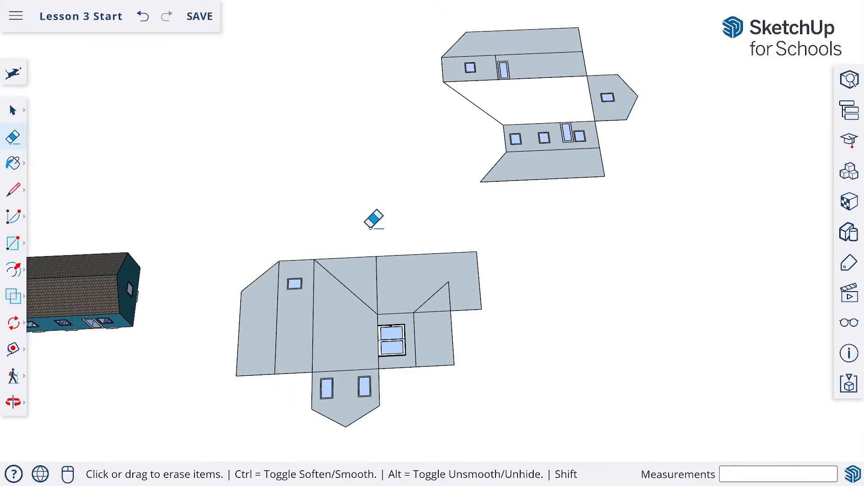
{"action": "left_click", "coordinate": [366, 256]}
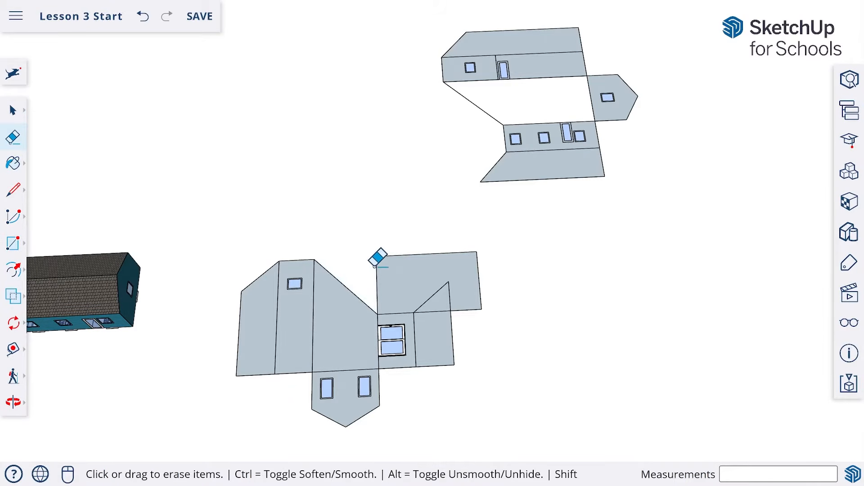
{"action": "left_click", "coordinate": [377, 263]}
{"action": "left_click", "coordinate": [405, 256]}
{"action": "left_click", "coordinate": [476, 276]}
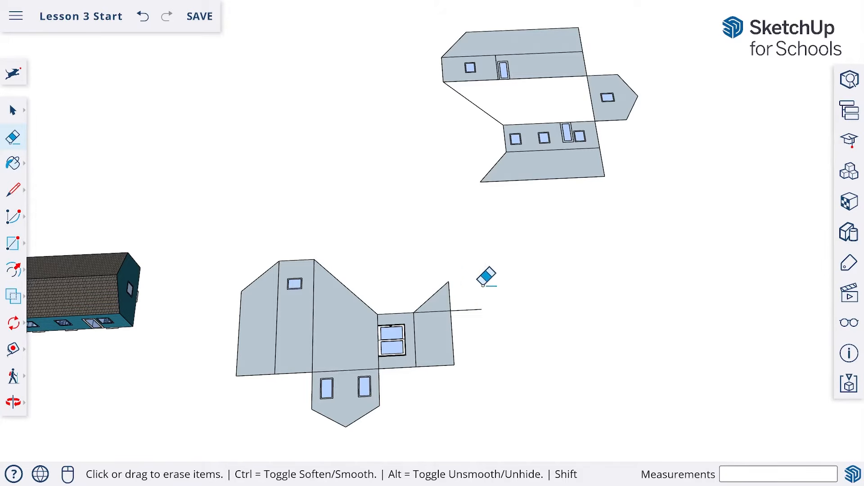
{"action": "left_click", "coordinate": [469, 311]}
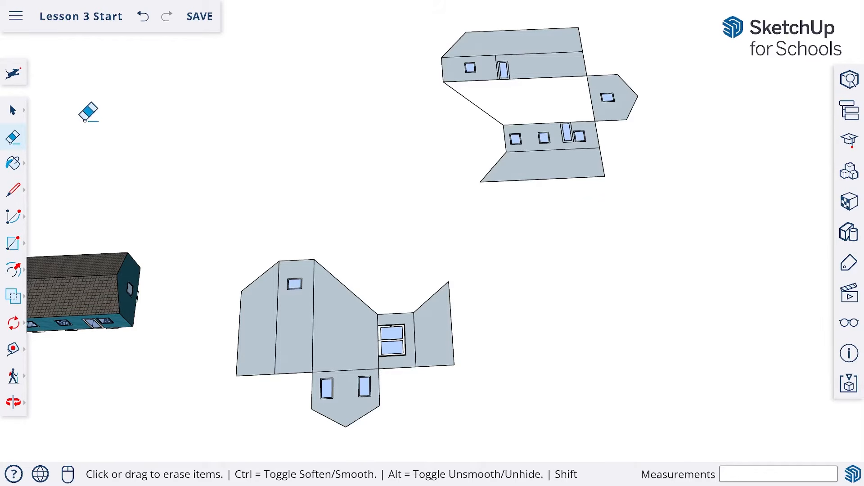
Step: Turn the model over to show the textured underside of the cutout pieces and save the model
{"action": "left_click", "coordinate": [12, 111]}
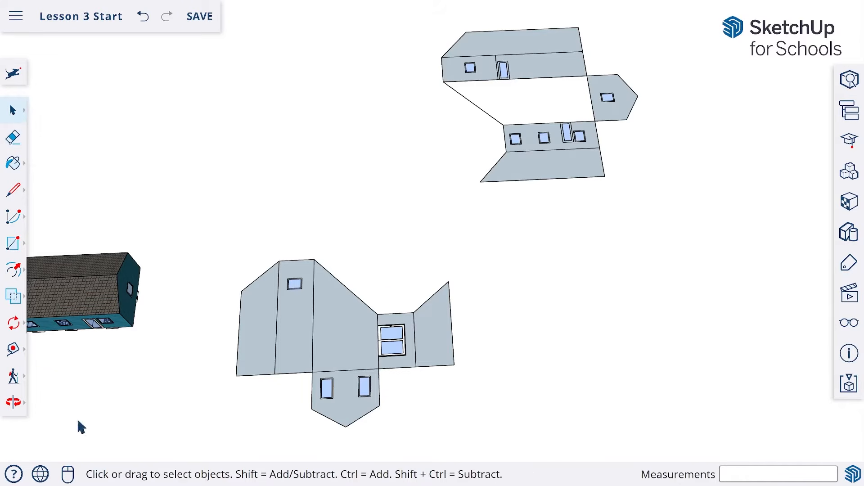
{"action": "left_click", "coordinate": [13, 402]}
{"action": "left_click_drag", "start_coordinate": [543, 391], "coordinate": [489, 199]}
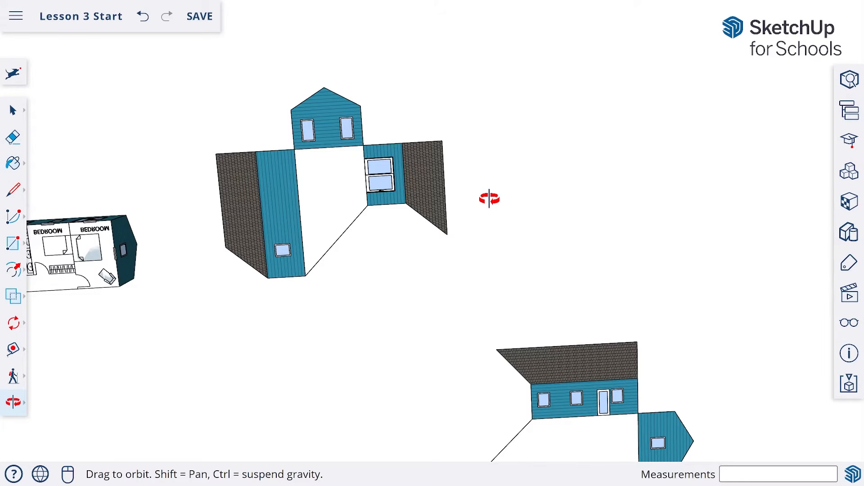
{"action": "key", "text": "ctrl+s"}
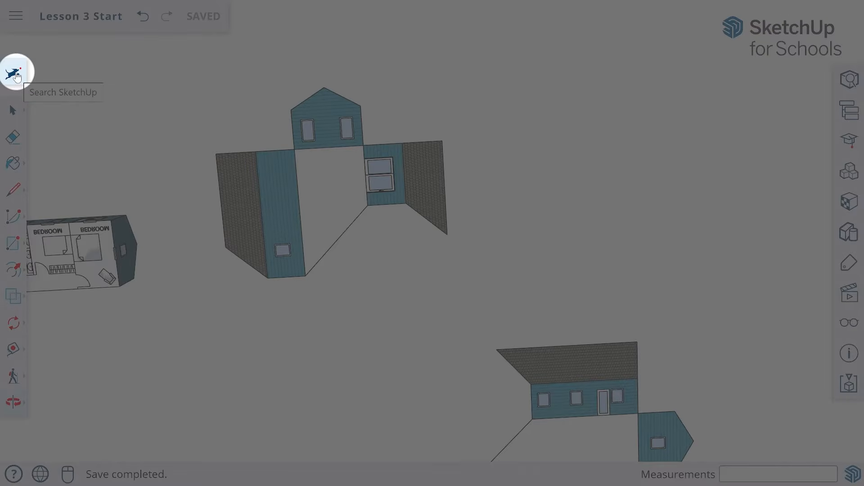
Step: Search for the Bottom View command and set the camera to look straight at the model from below
{"action": "left_click", "coordinate": [15, 74]}
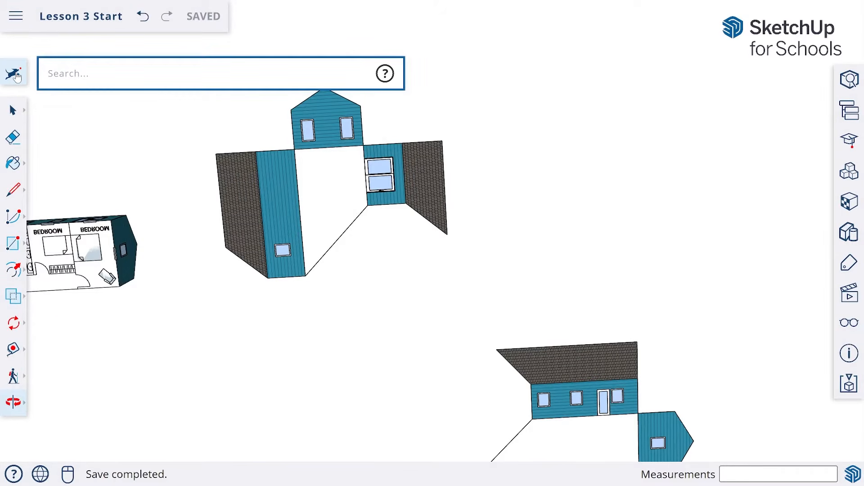
{"action": "type", "text": "bottom"}
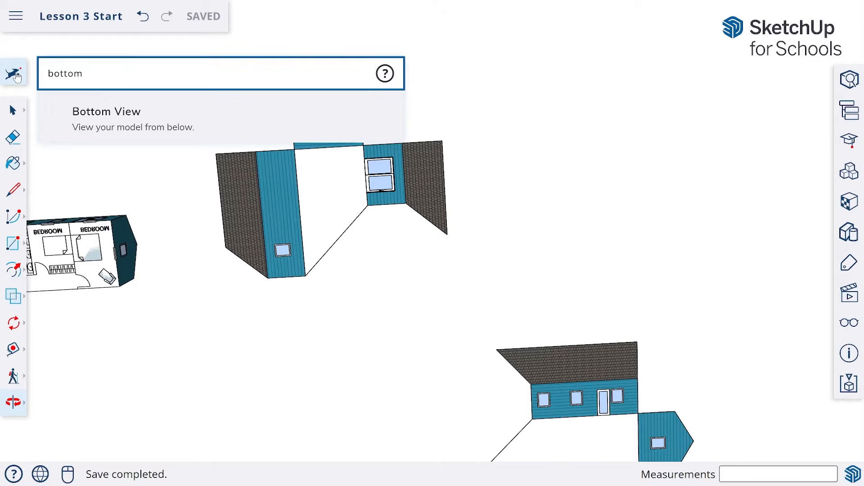
{"action": "left_click", "coordinate": [121, 117]}
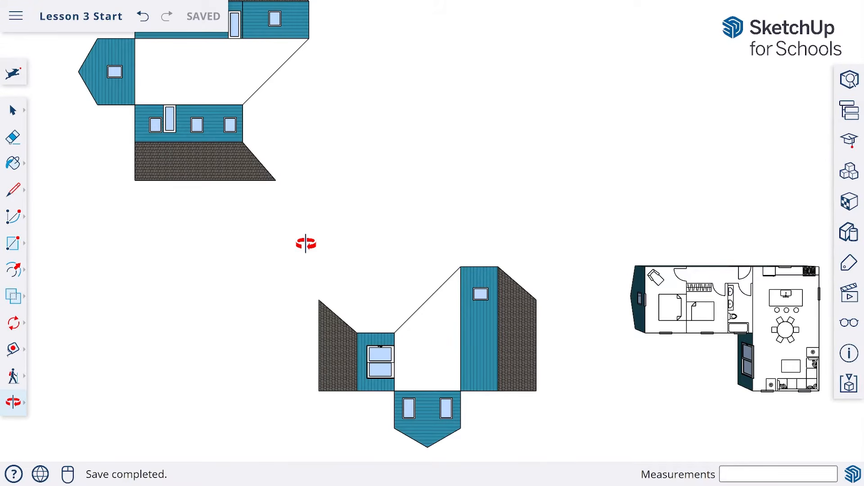
{"action": "left_click_drag", "start_coordinate": [259, 305], "coordinate": [259, 384]}
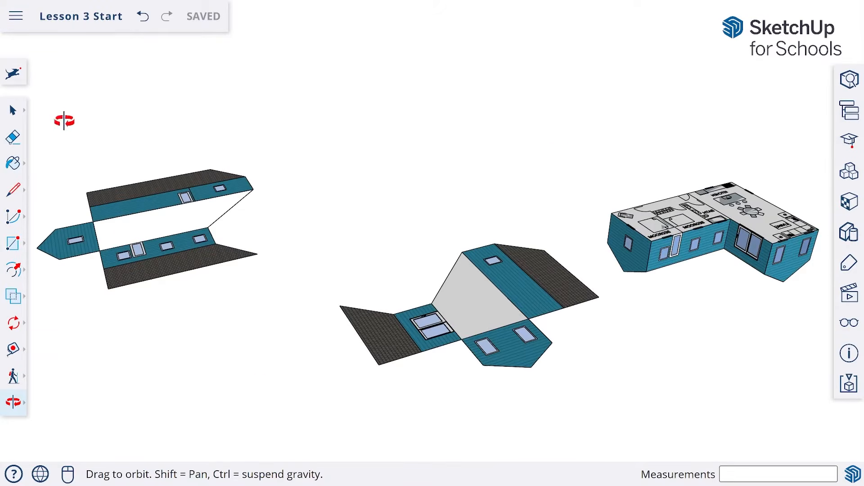
{"action": "left_click", "coordinate": [14, 75]}
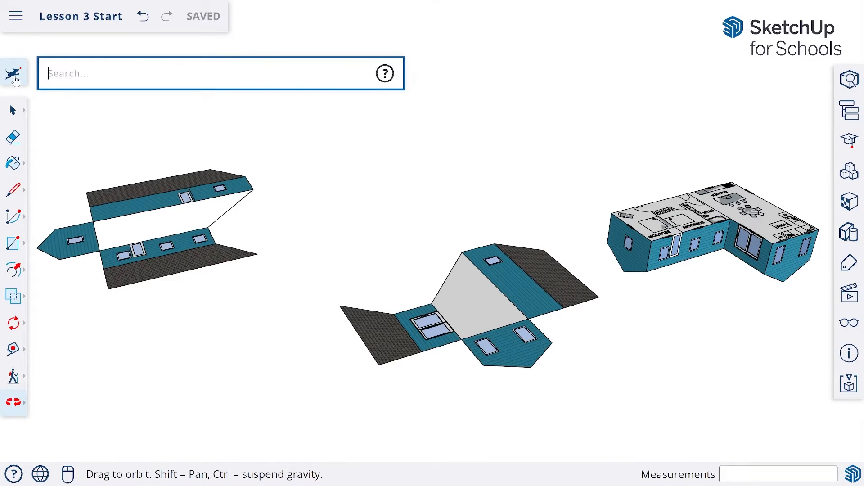
{"action": "type", "text": "bott"}
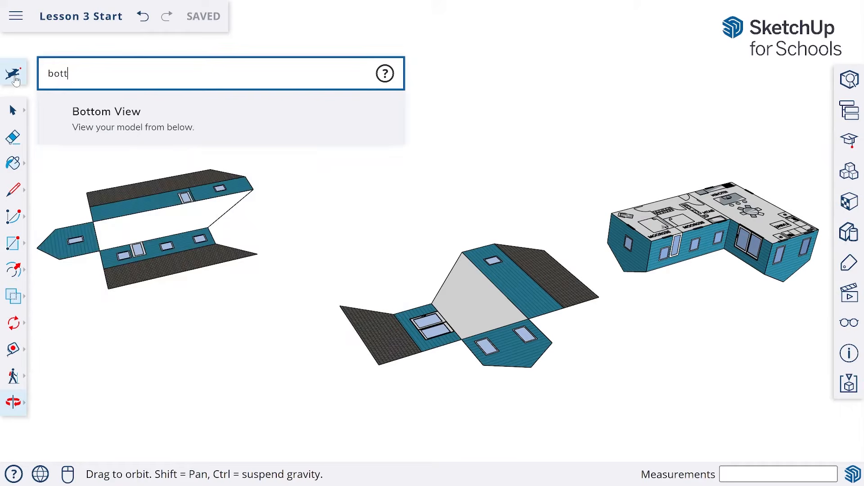
{"action": "left_click", "coordinate": [138, 113]}
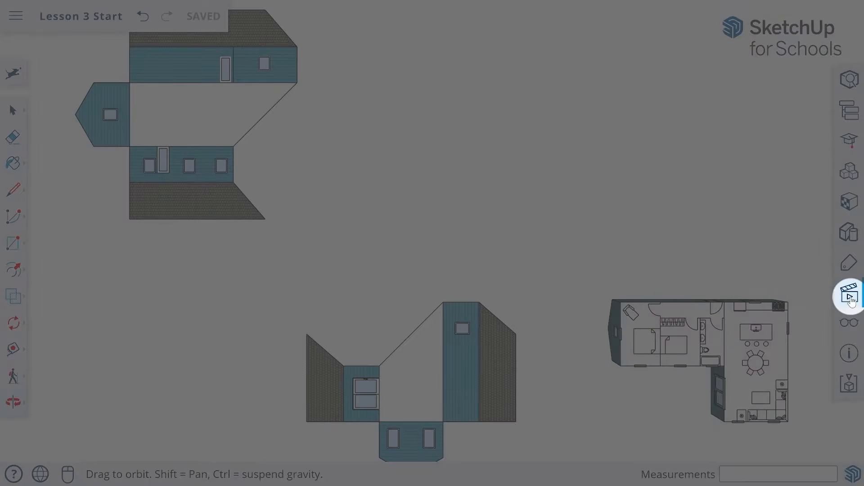
Step: Add a scene of the bottom view showing both cutout pieces and name it "Bottom View"
{"action": "left_click", "coordinate": [853, 298]}
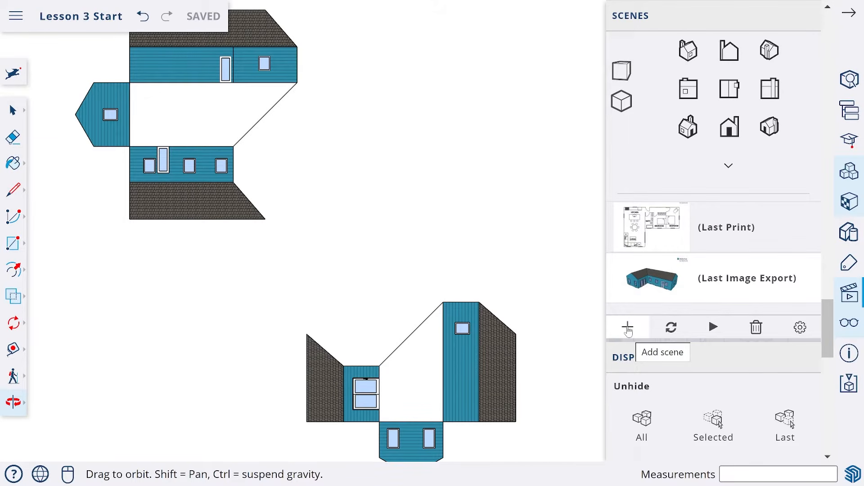
{"action": "left_click", "coordinate": [628, 329]}
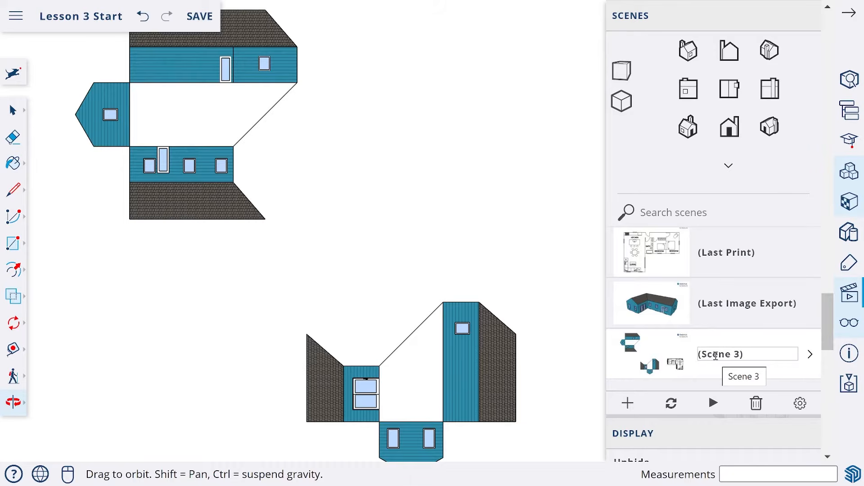
{"action": "left_click", "coordinate": [716, 356]}
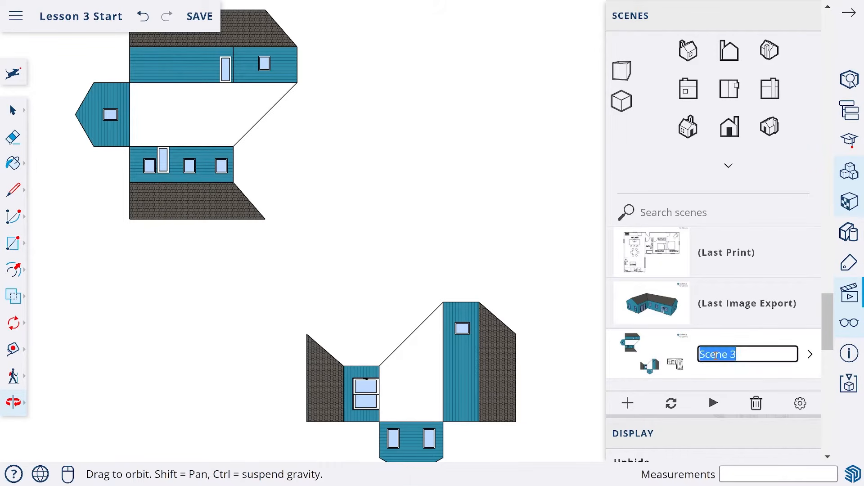
{"action": "type", "text": "Bottom View"}
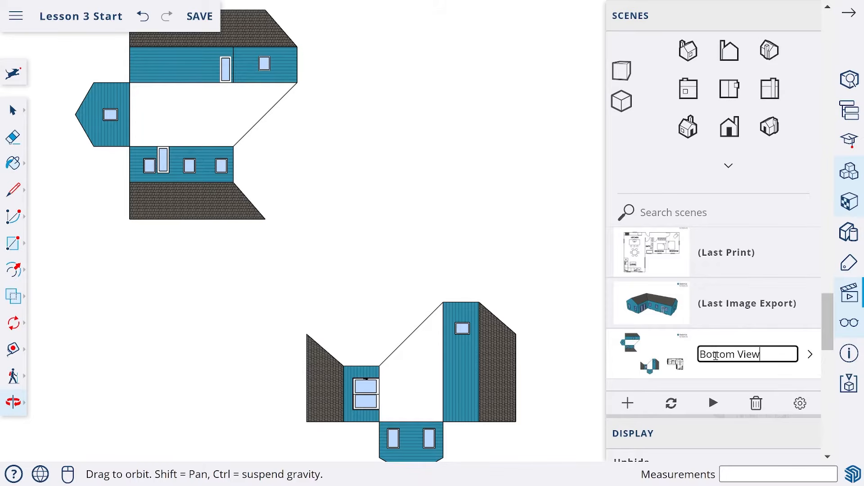
{"action": "key", "text": "Return"}
Step: Rename the new scene as "One Page Print"
{"action": "left_click", "coordinate": [716, 355]}
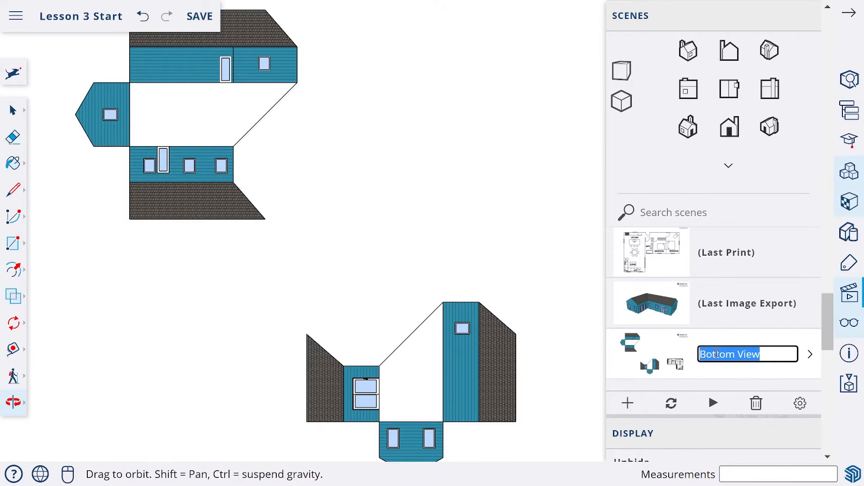
{"action": "type", "text": "On"}
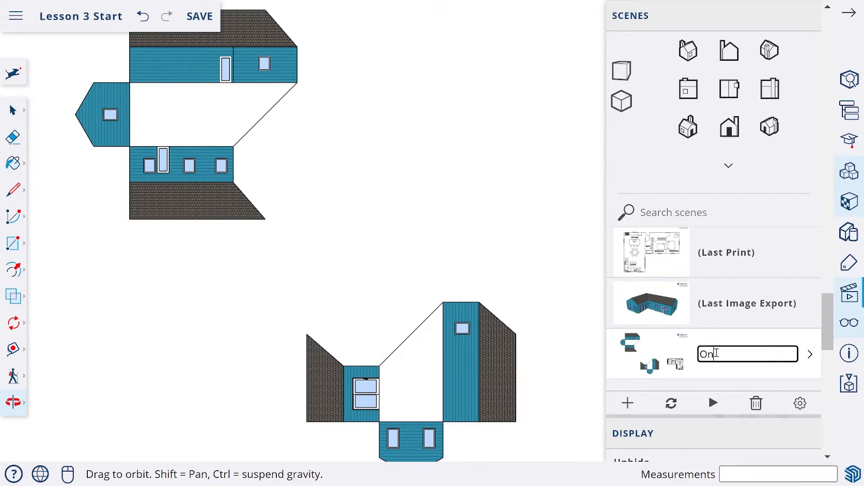
{"action": "type", "text": "e Page Printi"}
{"action": "key", "text": "Return"}
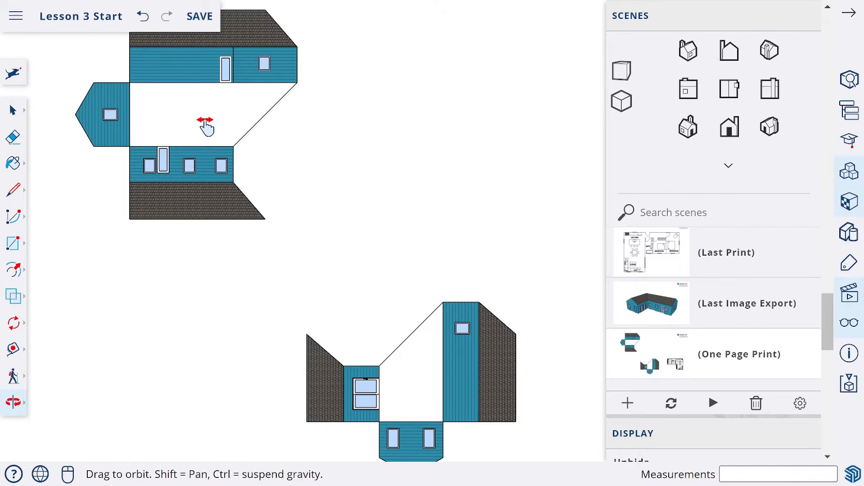
Step: Add a close-up scene of the cutout piece with the three-window front wall and name it "Print A"
{"action": "left_click_drag", "start_coordinate": [206, 127], "coordinate": [223, 143], "text": "shift"}
{"action": "scroll", "coordinate": [251, 170], "scroll_direction": "up", "scroll_amount": 5}
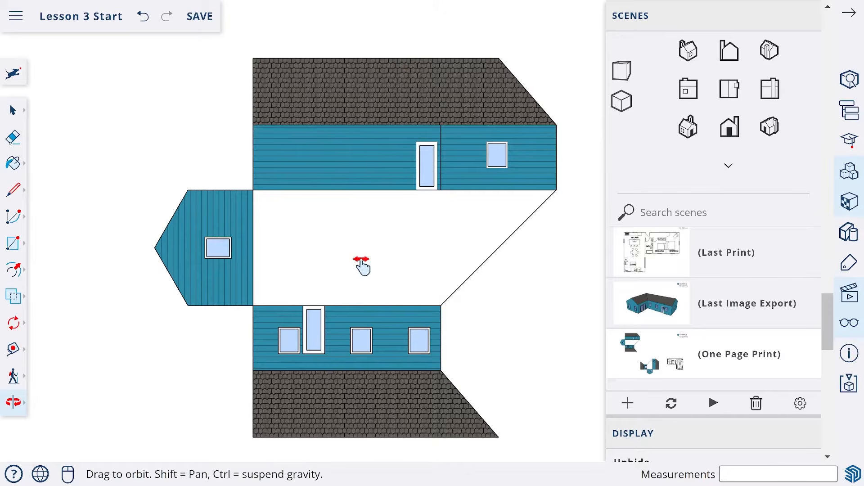
{"action": "left_click_drag", "start_coordinate": [359, 264], "coordinate": [357, 251], "text": "shift"}
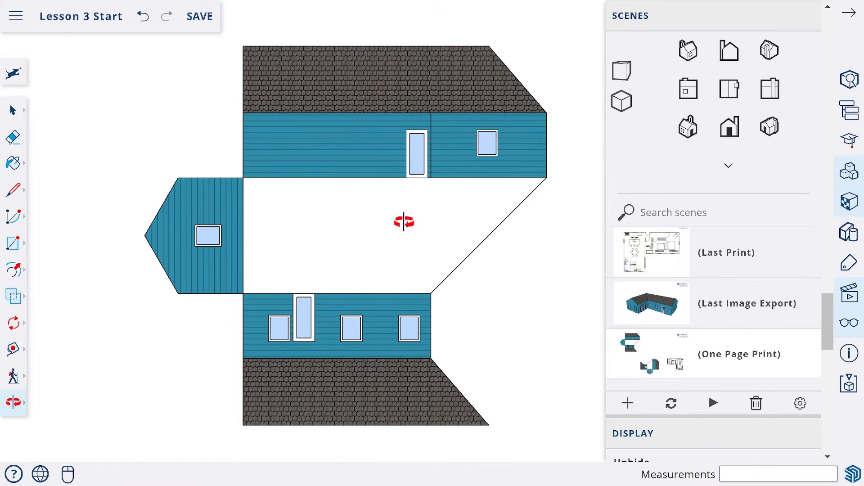
{"action": "left_click", "coordinate": [628, 404]}
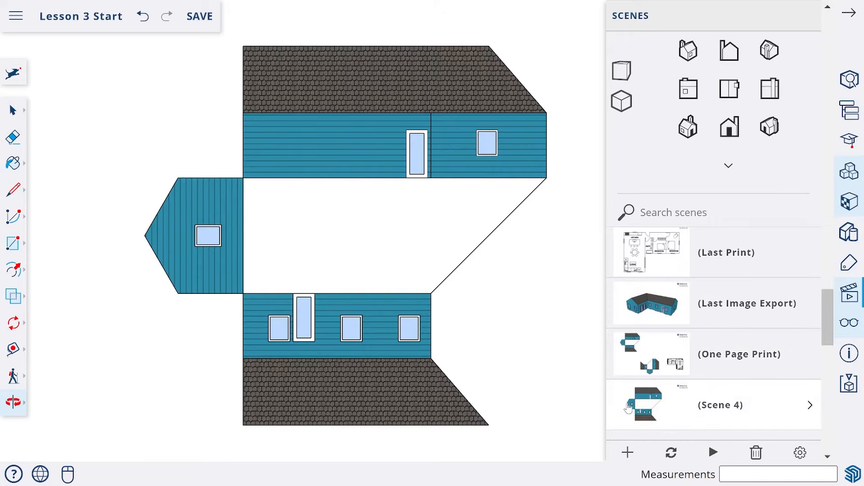
{"action": "left_click", "coordinate": [717, 406]}
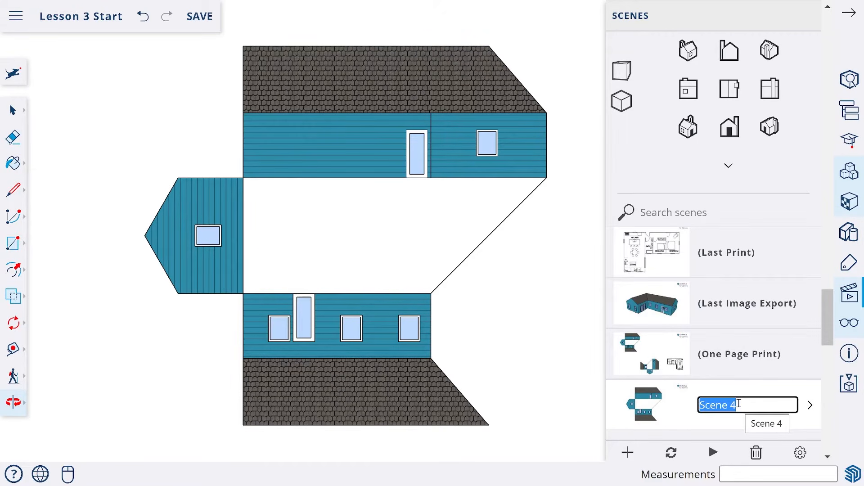
{"action": "type", "text": "P"}
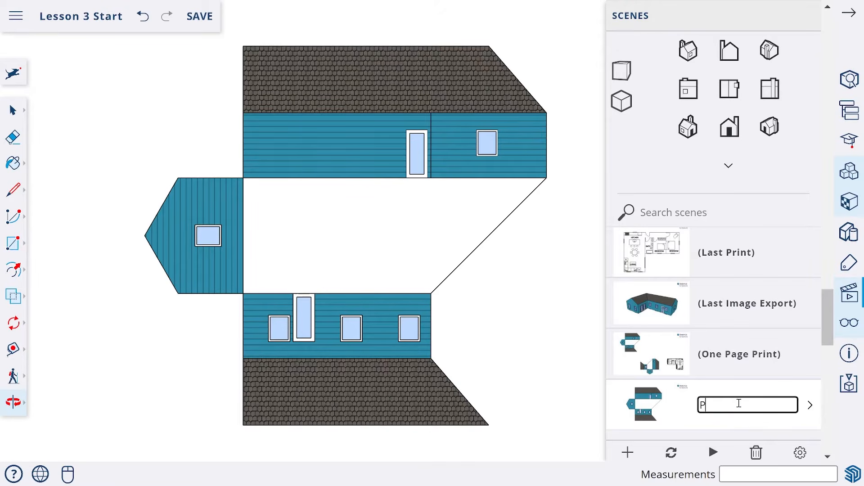
{"action": "type", "text": "rint A"}
{"action": "key", "text": "Return"}
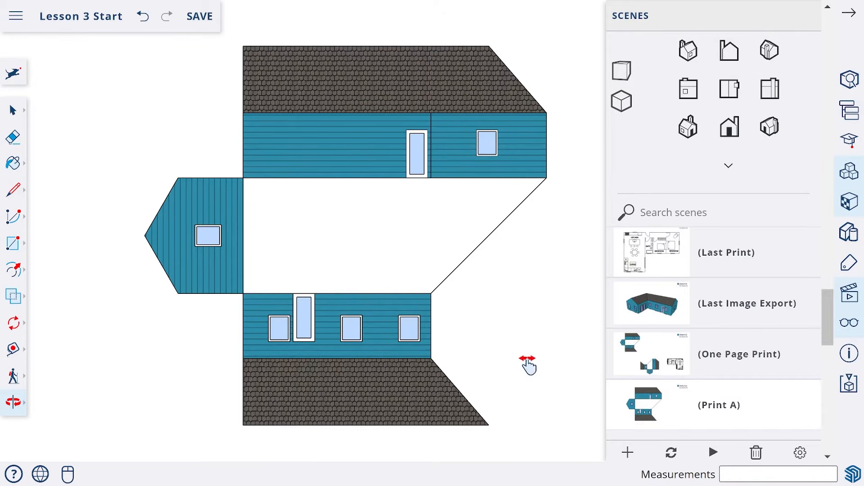
Step: Add a close-up scene of the cutout piece with the sliding-door wall and two-window gable, naming it "Print B"
{"action": "left_click_drag", "start_coordinate": [532, 376], "coordinate": [396, 203], "text": "shift"}
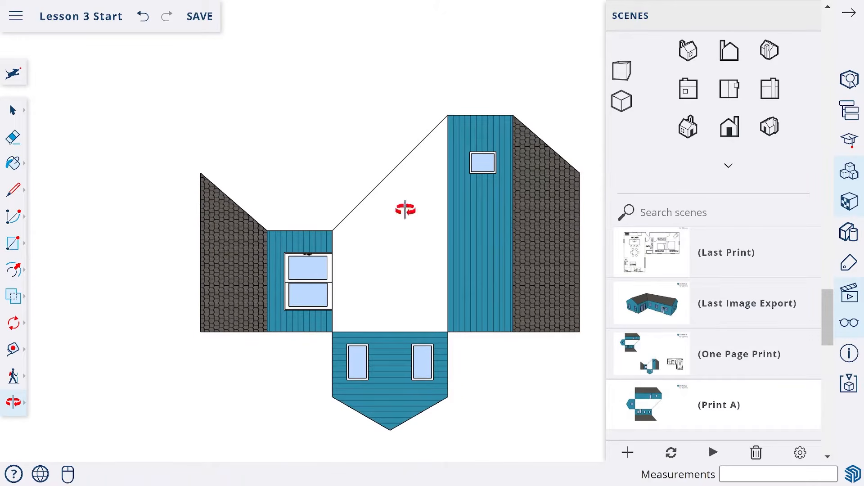
{"action": "left_click", "coordinate": [628, 453]}
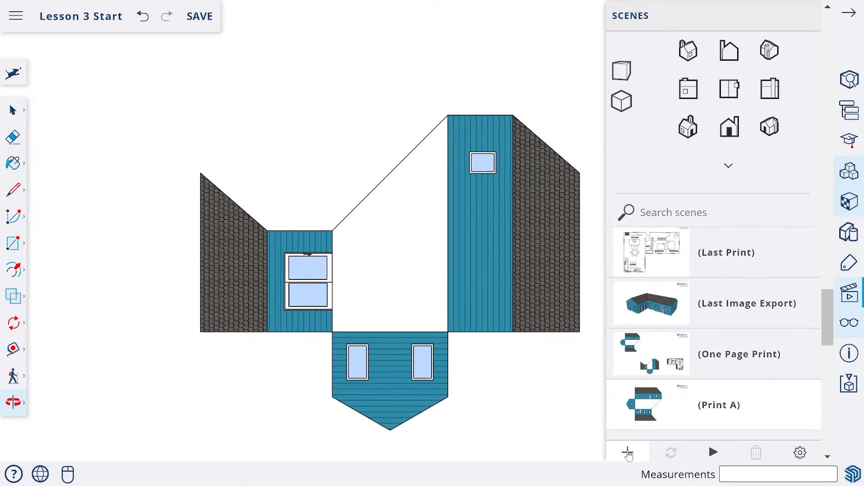
{"action": "double_click", "coordinate": [716, 381]}
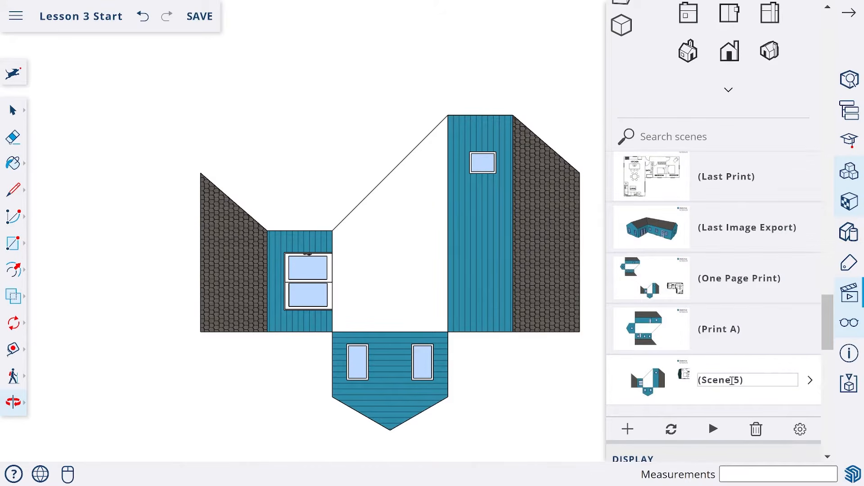
{"action": "type", "text": "Print B"}
{"action": "key", "text": "Return"}
{"action": "key", "text": "Return"}
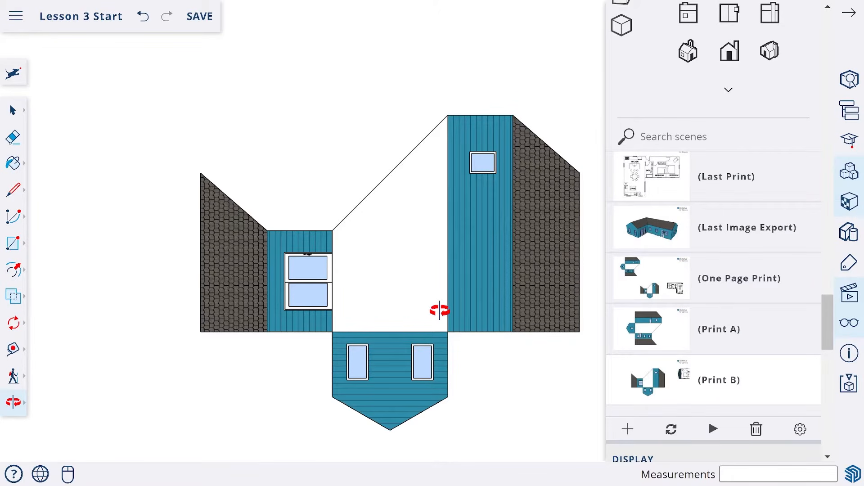
Step: Check the saved views by leaving the current one and recalling the Print B, Print A and One Page Print scenes
{"action": "left_click_drag", "start_coordinate": [440, 311], "coordinate": [286, 217]}
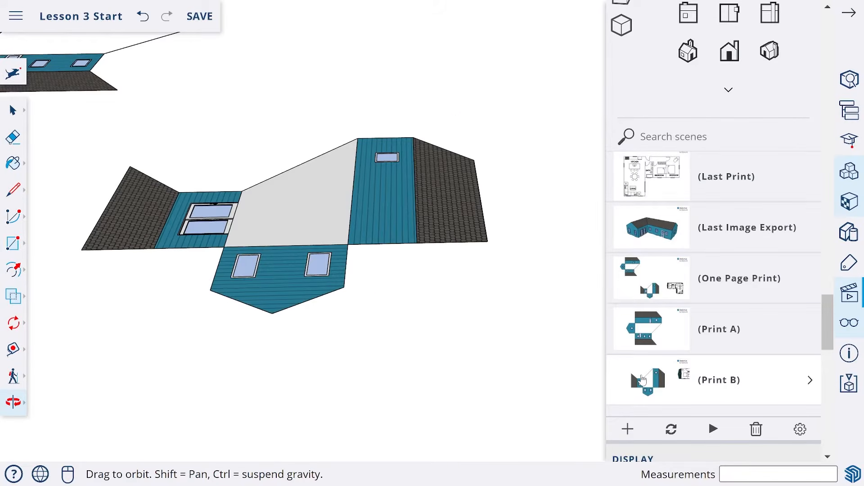
{"action": "left_click", "coordinate": [642, 381]}
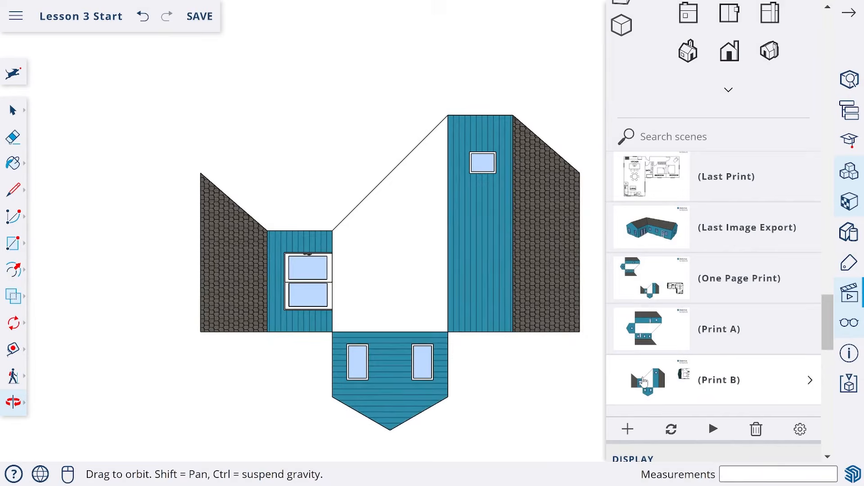
{"action": "left_click", "coordinate": [647, 326]}
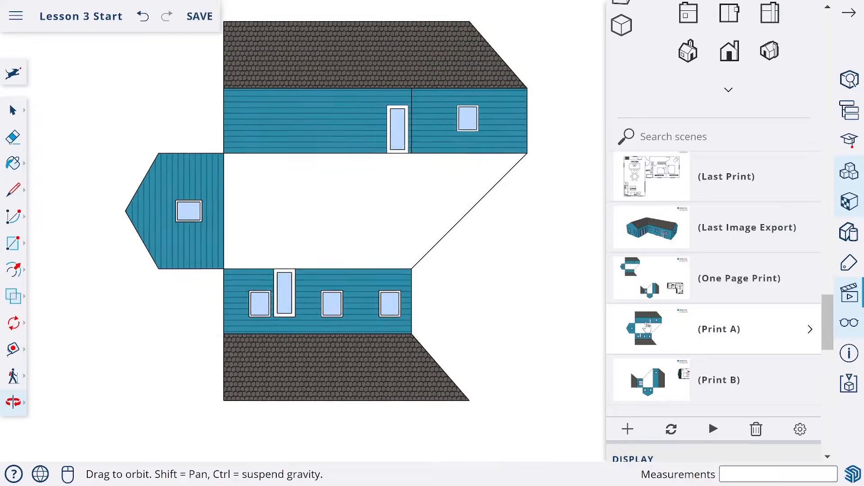
{"action": "left_click", "coordinate": [650, 291]}
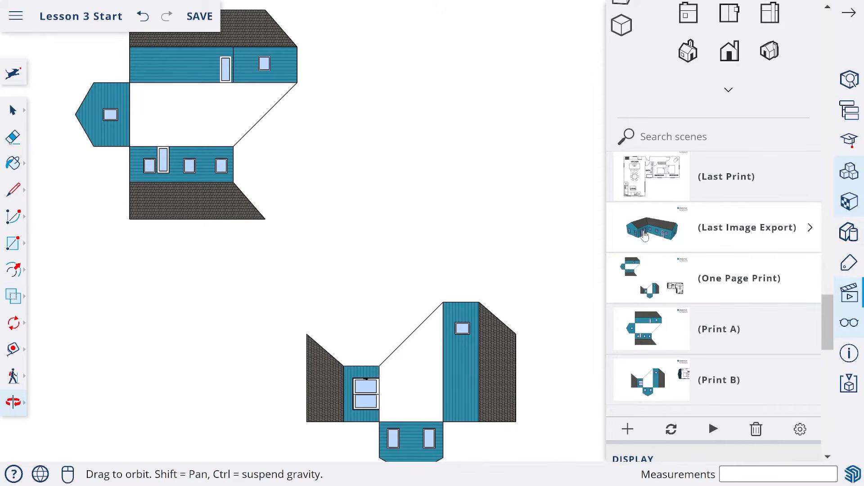
Step: Compare the Last Image Export scene with the Print A scene, and return from the Google paper cutout images to SketchUp
{"action": "left_click", "coordinate": [644, 235]}
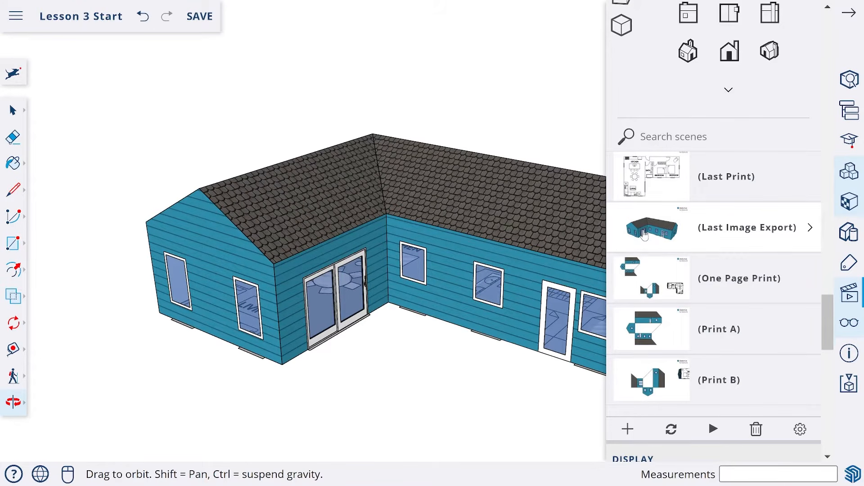
{"action": "left_click", "coordinate": [653, 328]}
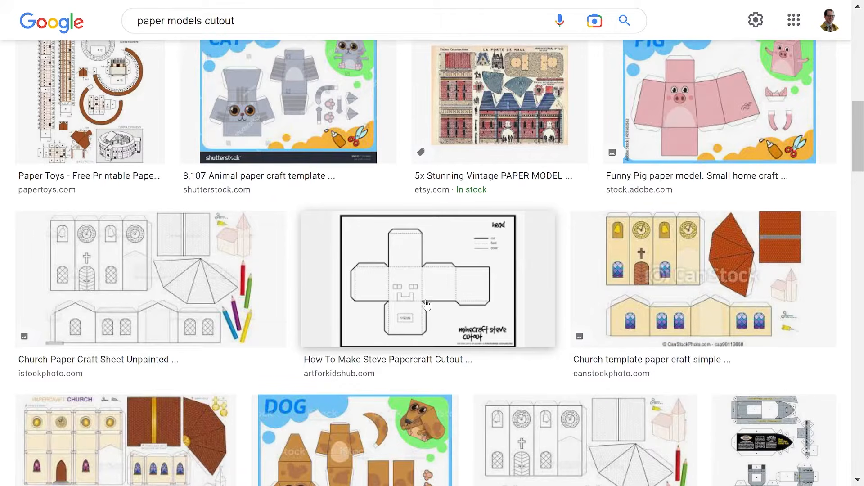
{"action": "key", "text": "alt+Tab"}
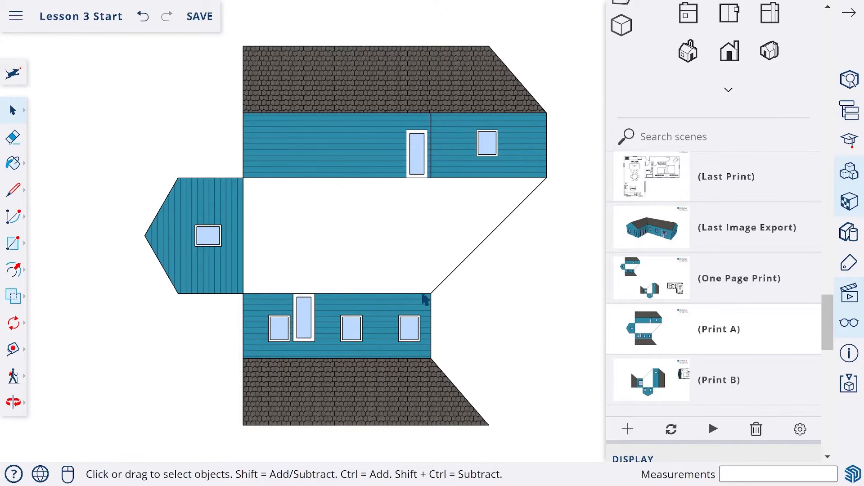
{"action": "left_click", "coordinate": [320, 147]}
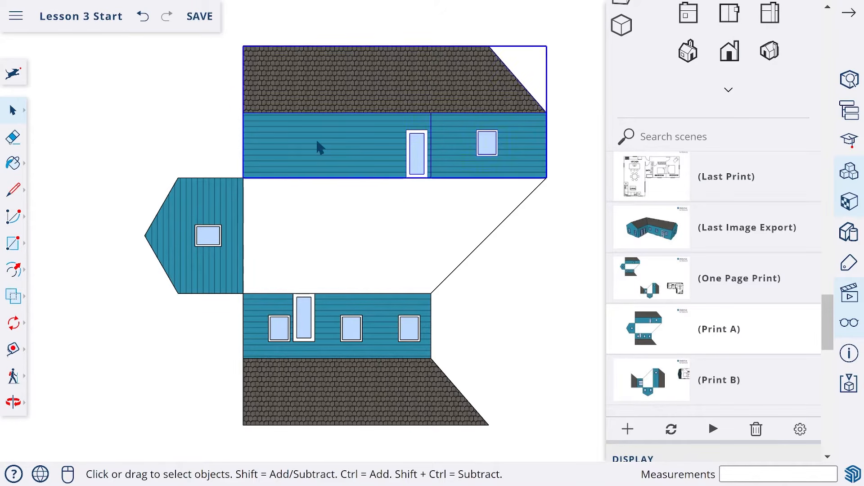
{"action": "left_click", "coordinate": [212, 166]}
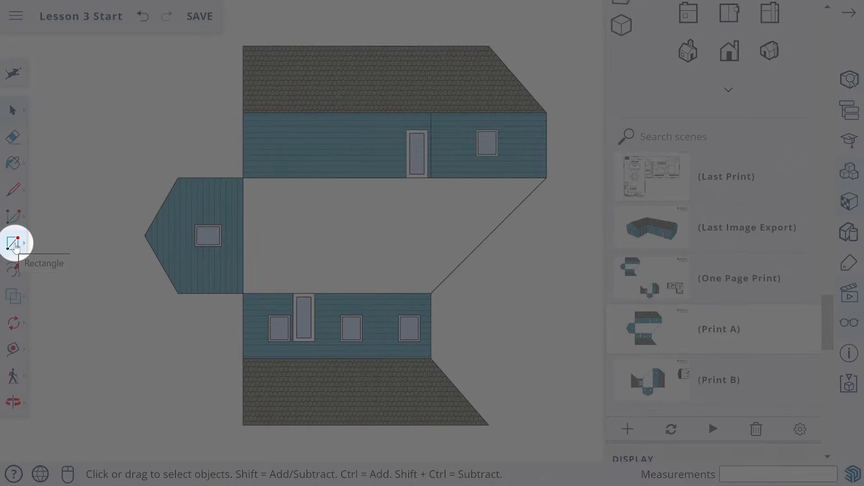
Step: Draw a 24-inch-wide tab along the upper straight edge of the one-window gable wall with the Rotated Rectangle tool
{"action": "left_click", "coordinate": [14, 246]}
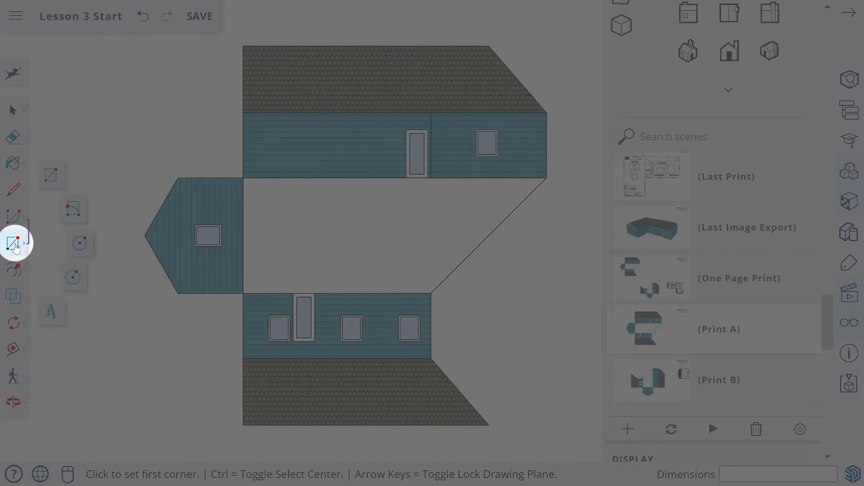
{"action": "left_click", "coordinate": [74, 215]}
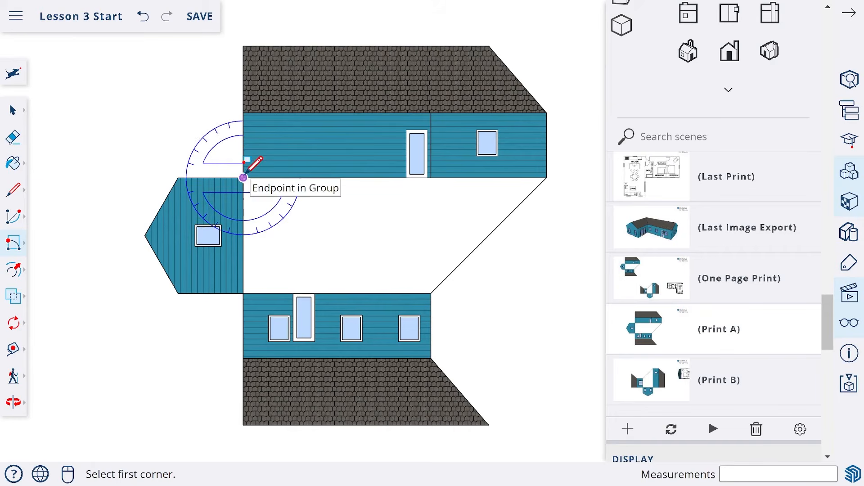
{"action": "left_click", "coordinate": [243, 178]}
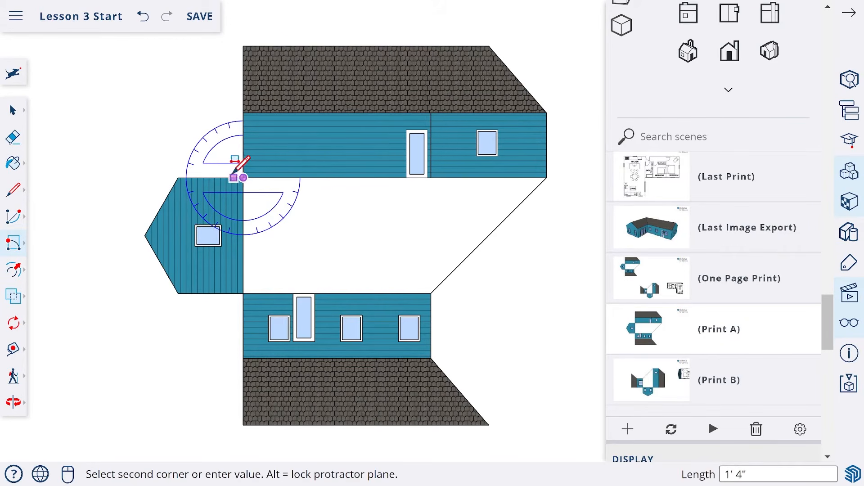
{"action": "left_click", "coordinate": [178, 177]}
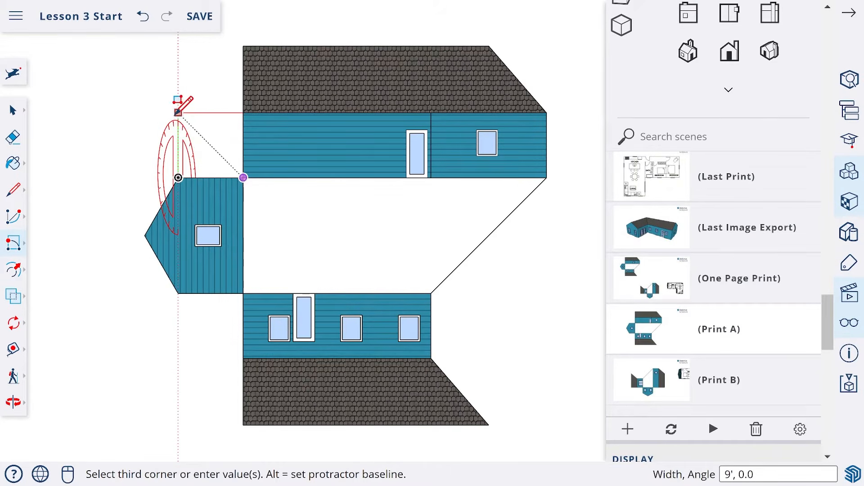
{"action": "type", "text": "24"}
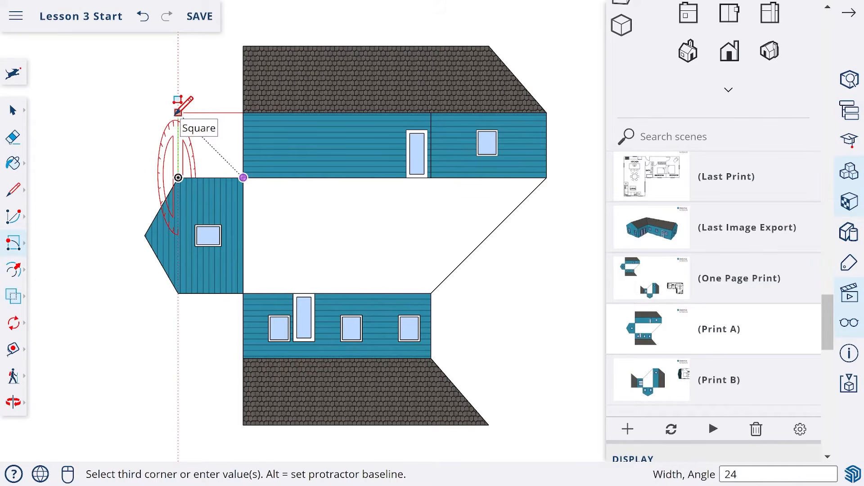
{"action": "key", "text": "Return"}
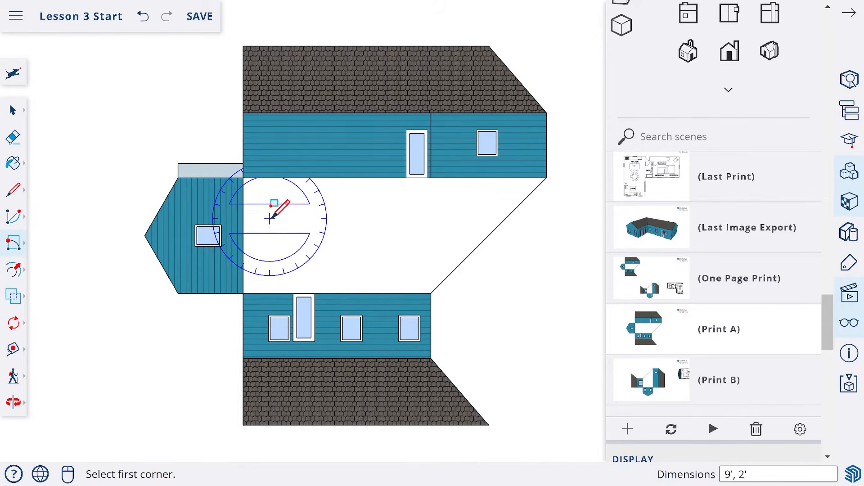
Step: Add a 2' wide rotated-rectangle tab along the gable's upper sloped edge, from the wall corner to the peak
{"action": "scroll", "coordinate": [134, 222], "scroll_direction": "up", "scroll_amount": 2}
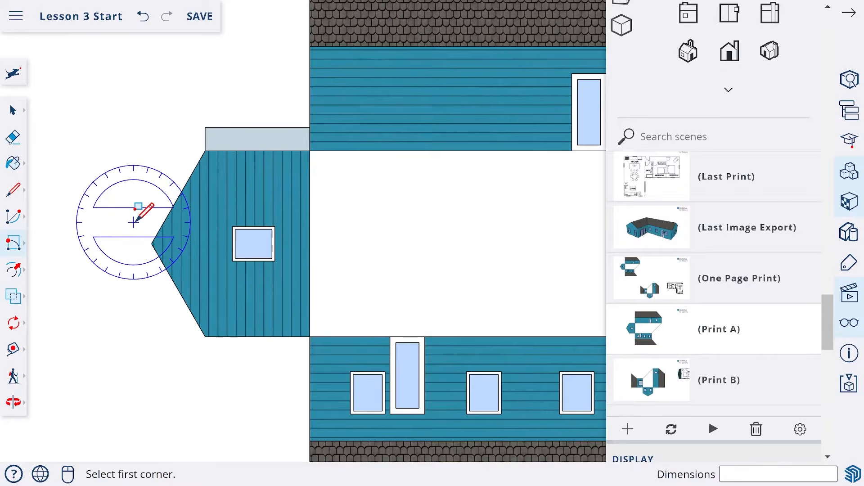
{"action": "scroll", "coordinate": [134, 222], "scroll_direction": "up", "scroll_amount": 2}
{"action": "middle_click_drag", "start_coordinate": [194, 236], "coordinate": [256, 235], "text": "shift"}
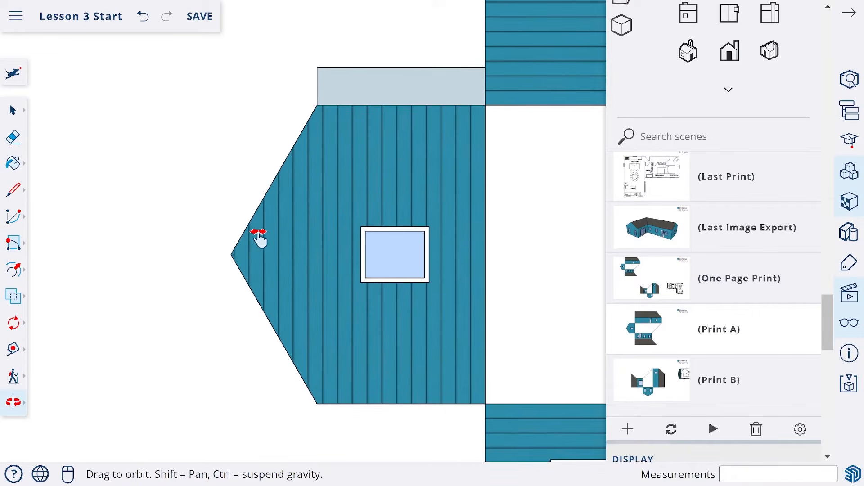
{"action": "left_click", "coordinate": [847, 16]}
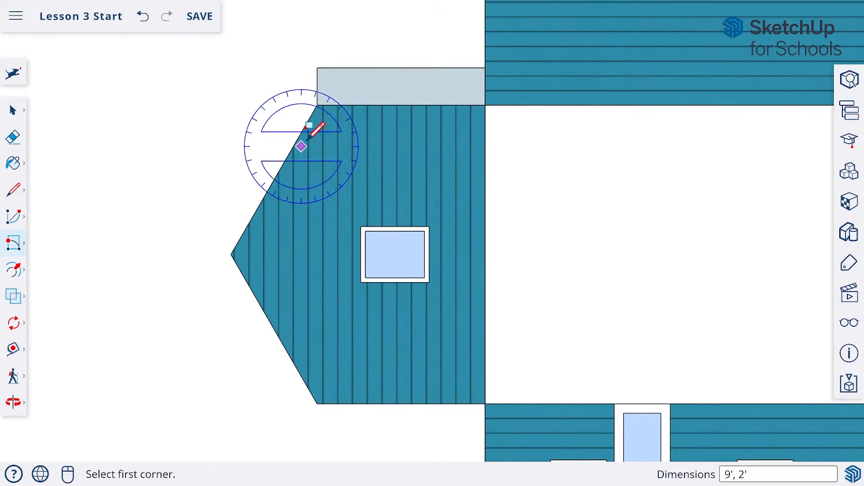
{"action": "left_click", "coordinate": [317, 105]}
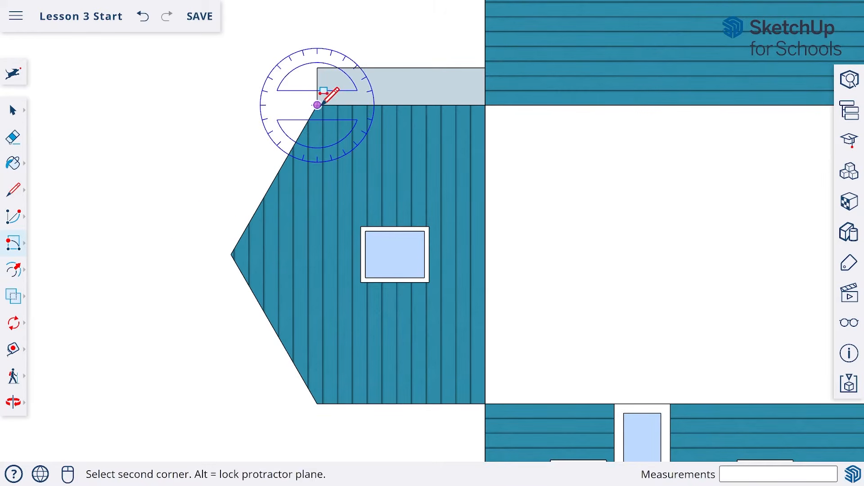
{"action": "left_click", "coordinate": [232, 255]}
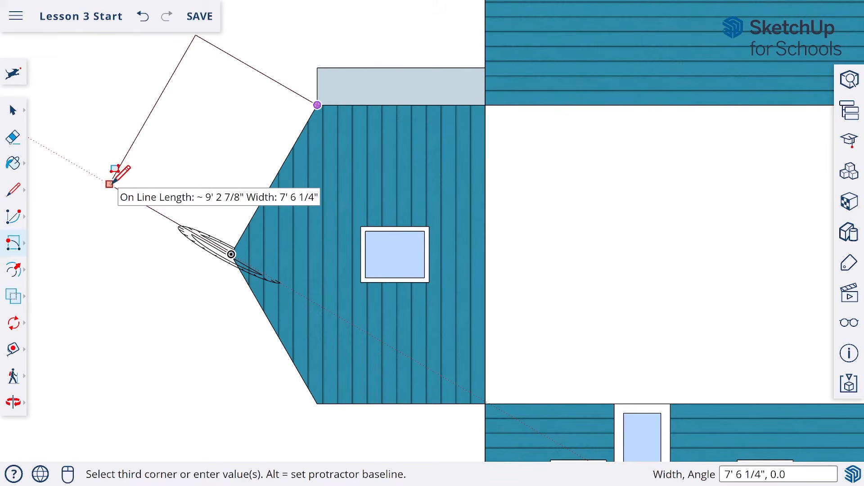
{"action": "key", "text": "Return"}
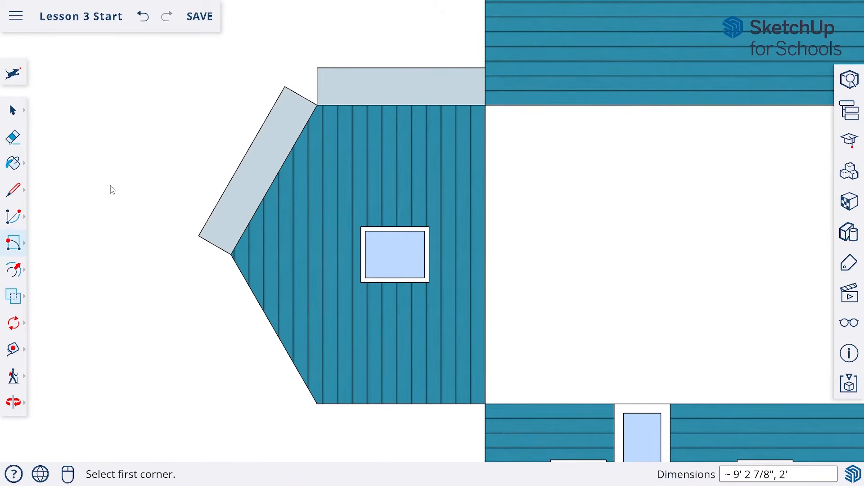
Step: Add a 24-inch-wide tab along the gable's lower sloped edge, from the peak to the lower wall corner
{"action": "left_click", "coordinate": [231, 254]}
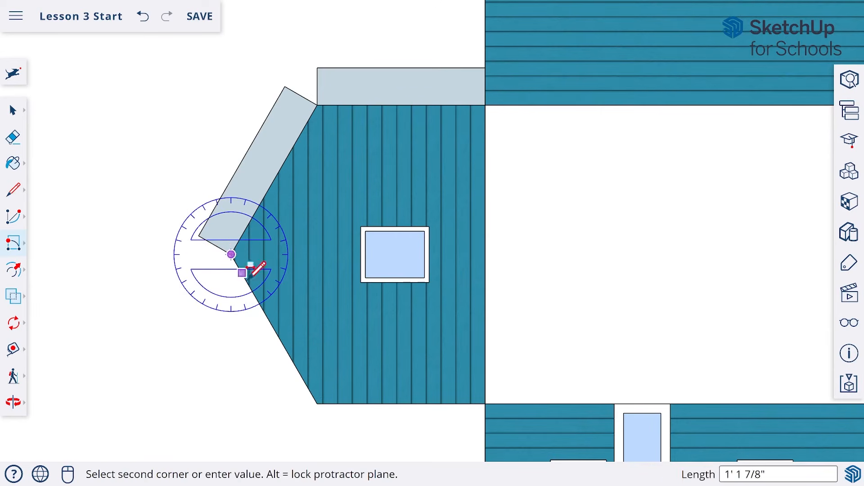
{"action": "left_click", "coordinate": [316, 403]}
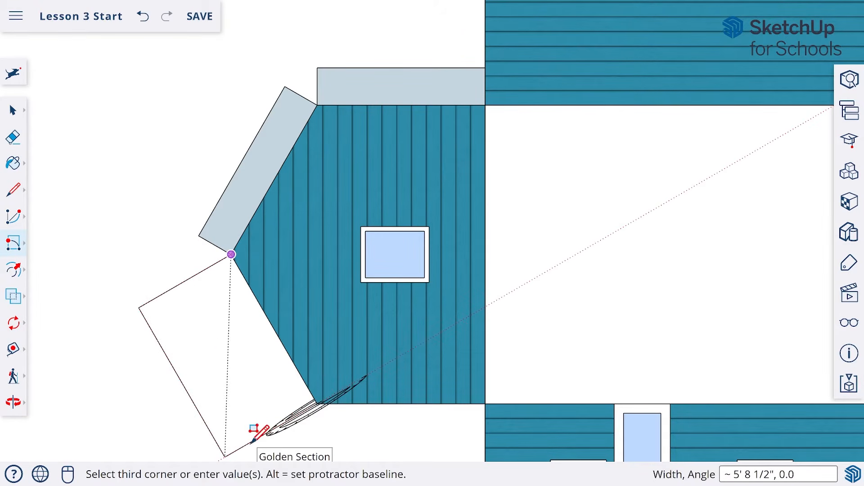
{"action": "type", "text": "24"}
{"action": "key", "text": "Return"}
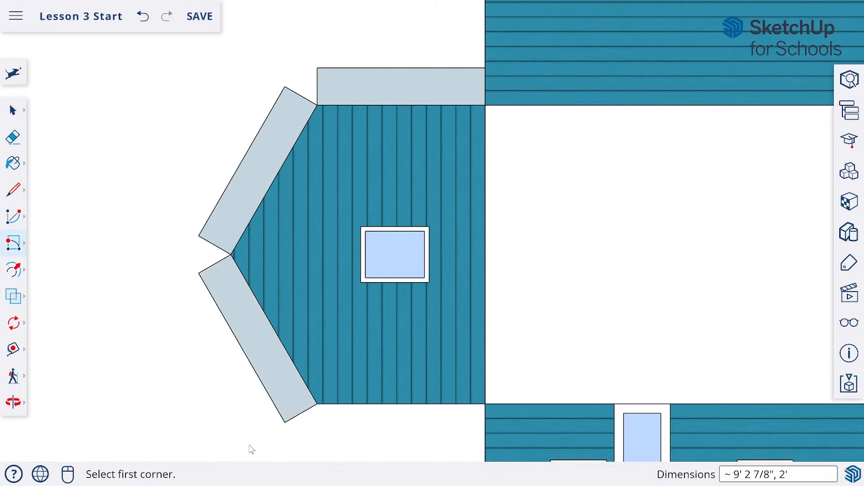
Step: Add a 2' wide tab along the lower straight edge of the gable wall
{"action": "left_click", "coordinate": [318, 404]}
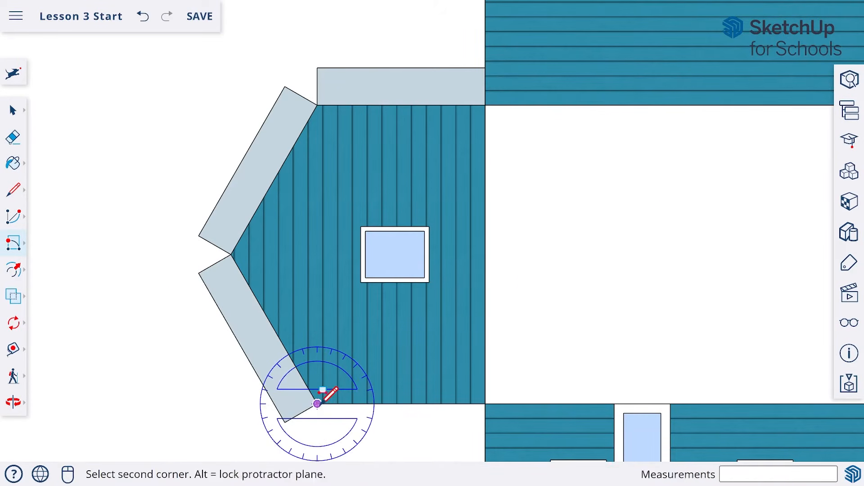
{"action": "left_click", "coordinate": [486, 403]}
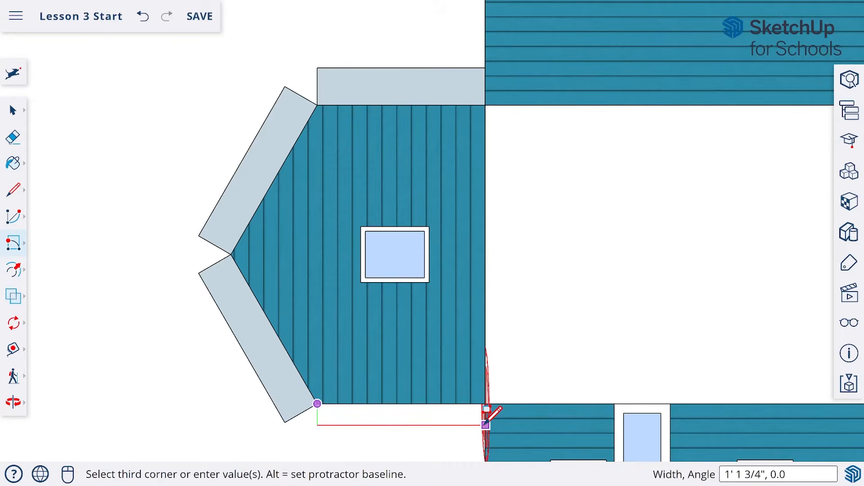
{"action": "type", "text": "2"}
{"action": "key", "text": "Return"}
Step: Add a 24-inch-wide tab along the slanted end of the upper roof panel
{"action": "scroll", "coordinate": [469, 411], "scroll_direction": "down", "scroll_amount": 5}
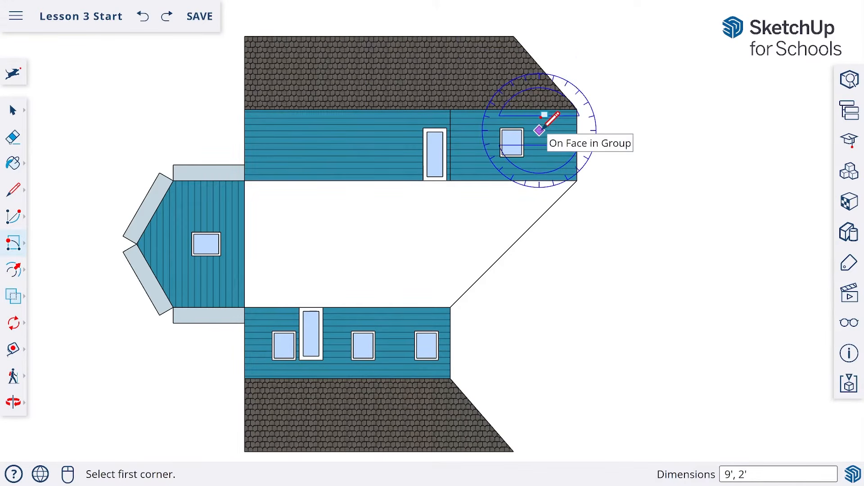
{"action": "left_click", "coordinate": [513, 36]}
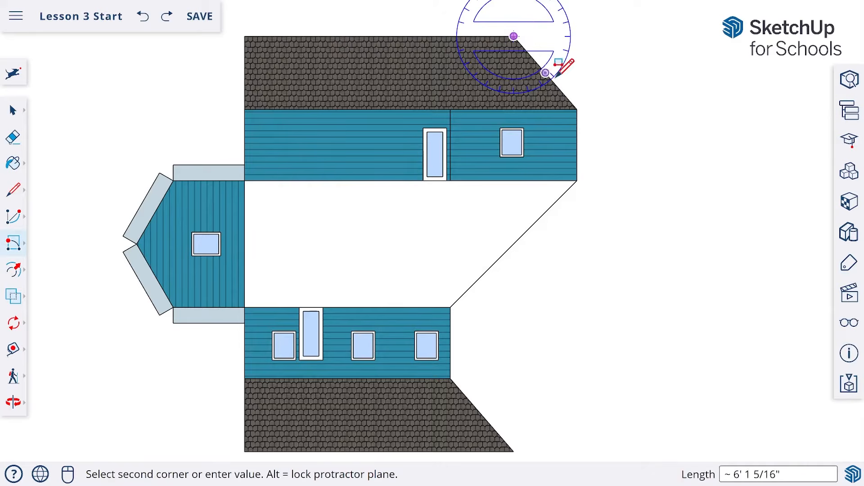
{"action": "left_click", "coordinate": [577, 109]}
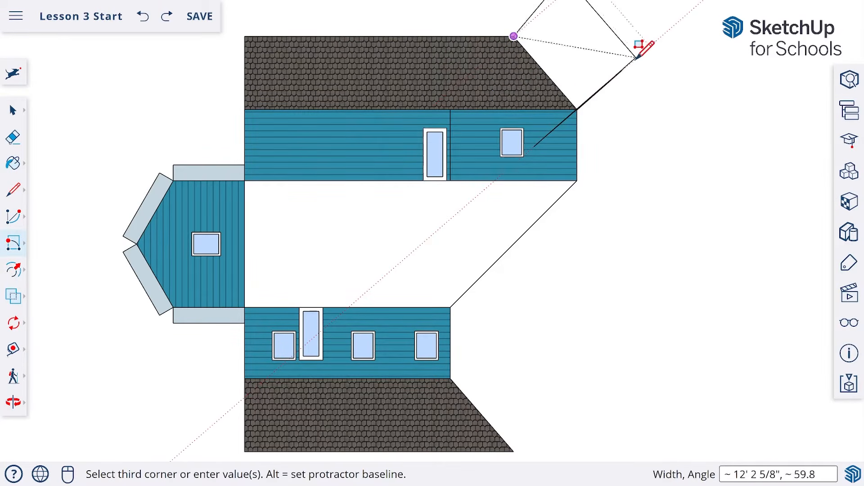
{"action": "type", "text": "24"}
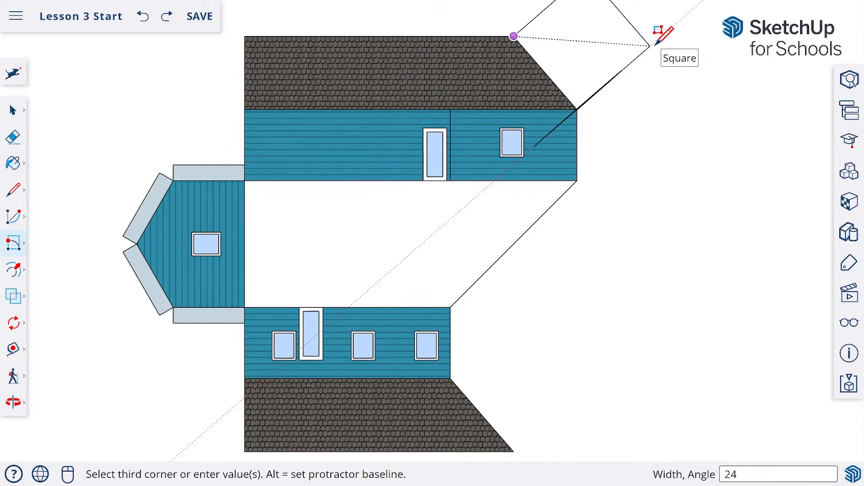
{"action": "key", "text": "Return"}
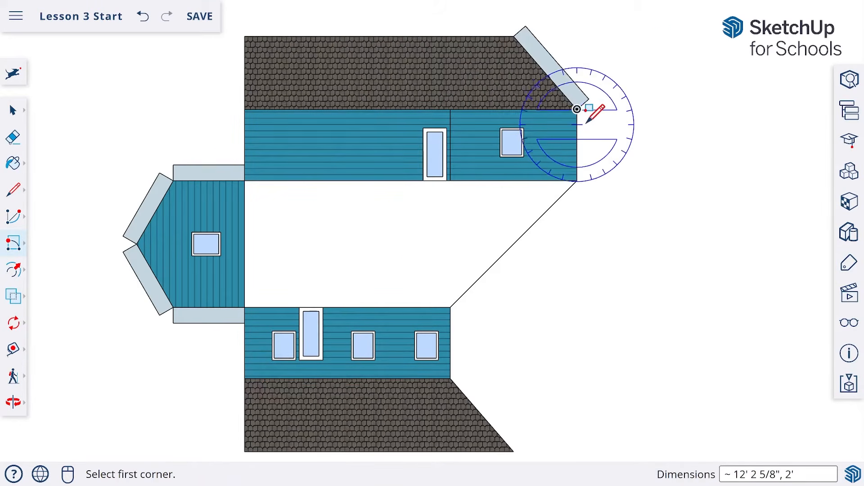
Step: Add a 2' wide tab along the free vertical end of the upper wall, below the slanted roof tab
{"action": "left_click", "coordinate": [576, 109]}
{"action": "left_click", "coordinate": [576, 181]}
{"action": "type", "text": "2"}
{"action": "key", "text": "Return"}
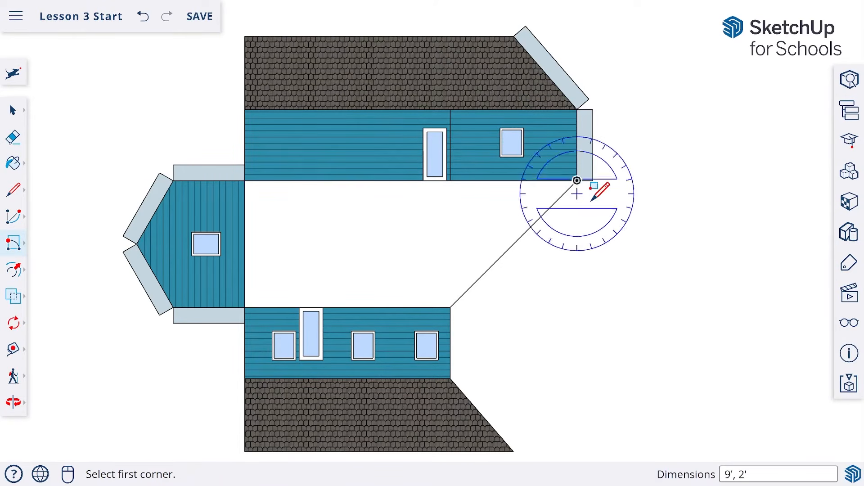
Step: Add a 2' wide tab along the free vertical end of the lower three-window wall
{"action": "key", "text": "o"}
{"action": "middle_click_drag", "start_coordinate": [509, 344], "coordinate": [527, 256], "text": "shift"}
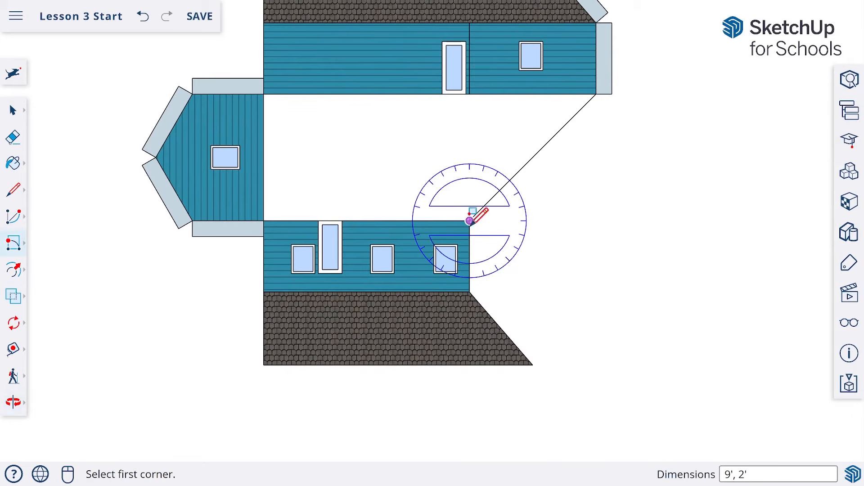
{"action": "left_click", "coordinate": [470, 221]}
{"action": "left_click", "coordinate": [470, 292]}
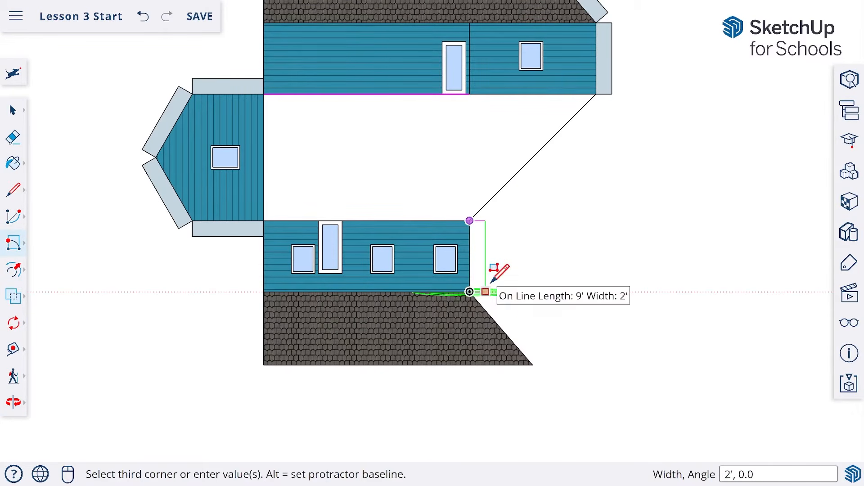
{"action": "left_click", "coordinate": [493, 278]}
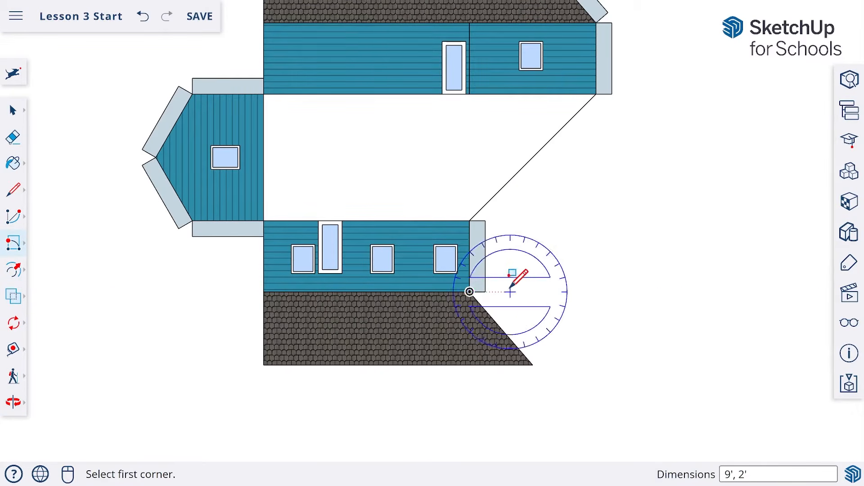
{"action": "left_click", "coordinate": [533, 364]}
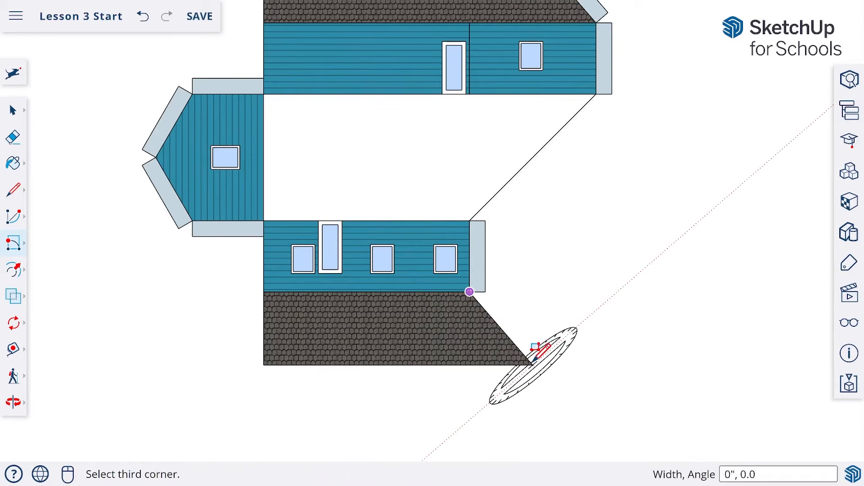
{"action": "left_click", "coordinate": [591, 313]}
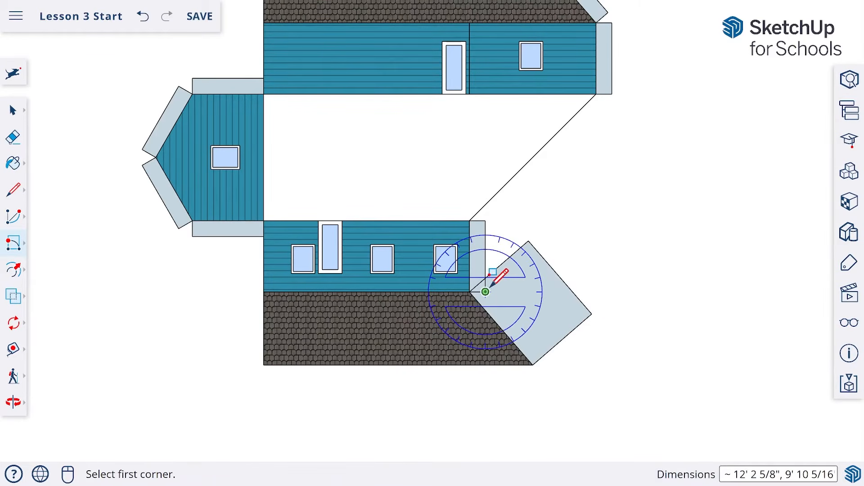
{"action": "key", "text": "ctrl+z"}
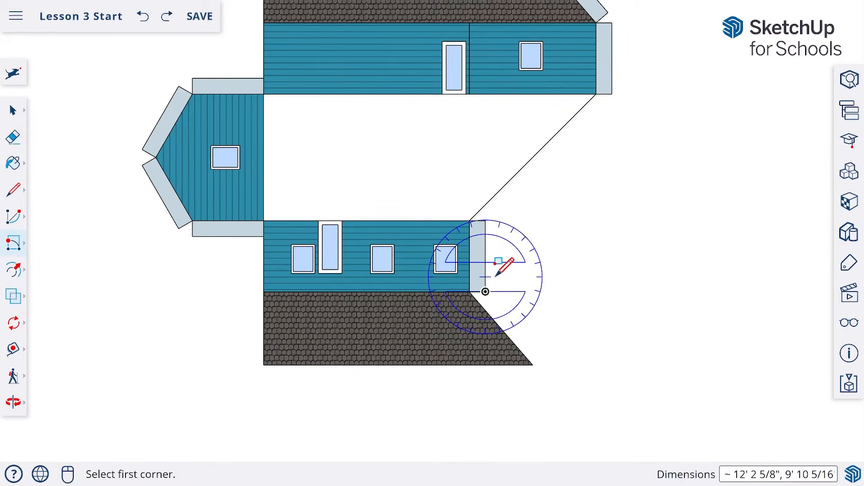
Step: Add a 24-inch-wide tab along the long lower edge of the lower roof panel
{"action": "scroll", "coordinate": [433, 364], "scroll_direction": "down", "scroll_amount": 3}
{"action": "left_click", "coordinate": [316, 365]}
{"action": "left_click", "coordinate": [503, 365]}
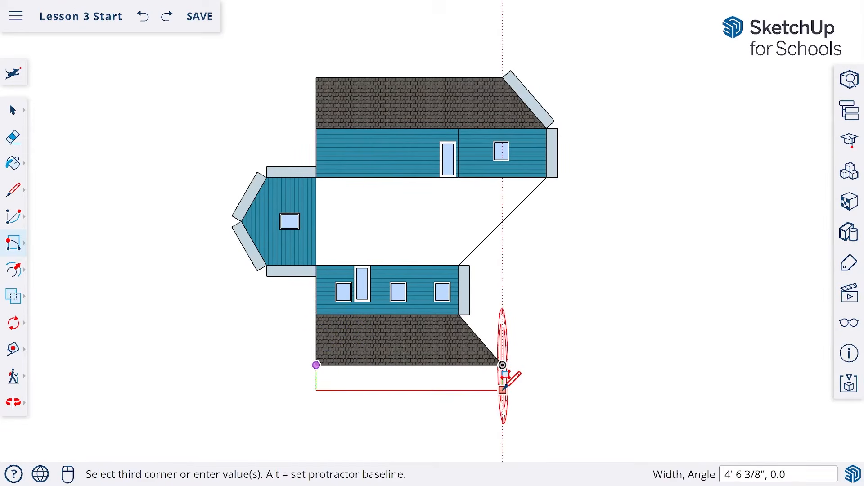
{"action": "type", "text": "24"}
{"action": "key", "text": "Return"}
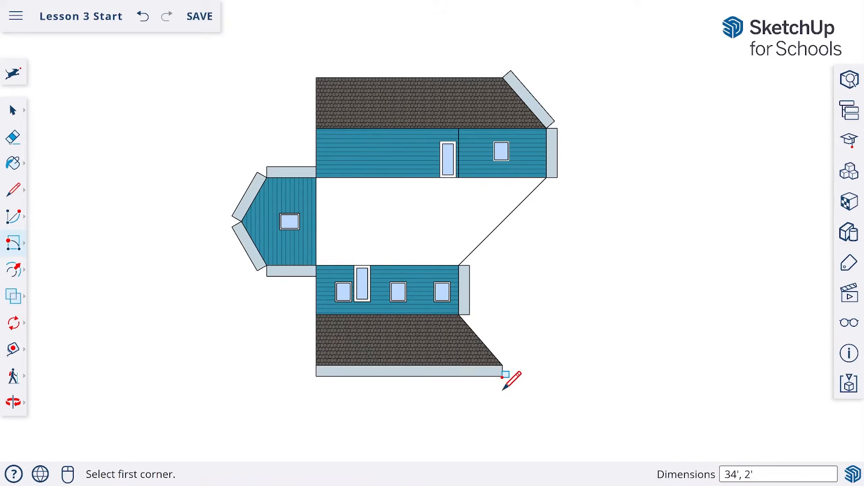
Step: On the second cutout, add a 24-inch-wide tab along the left vertical edge of the two-window gable wall
{"action": "middle_click_drag", "start_coordinate": [622, 351], "coordinate": [468, 142], "text": "shift"}
{"action": "middle_click_drag", "start_coordinate": [547, 286], "coordinate": [464, 149], "text": "shift"}
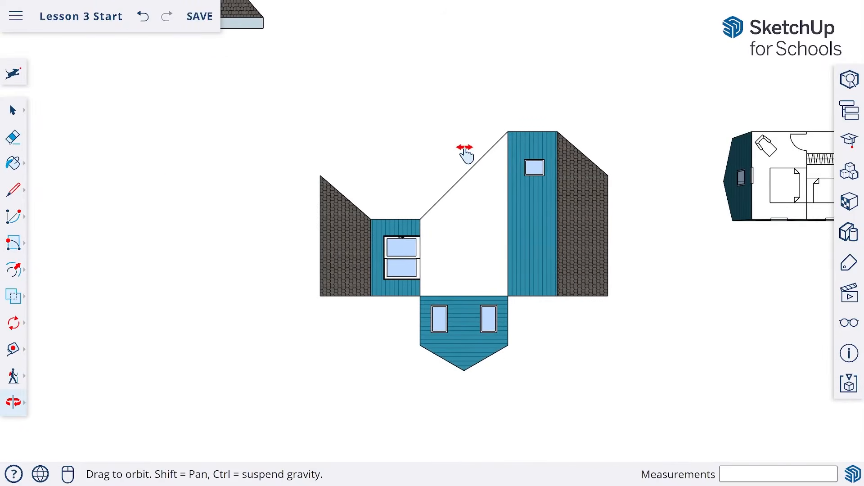
{"action": "scroll", "coordinate": [447, 352], "scroll_direction": "up", "scroll_amount": 3}
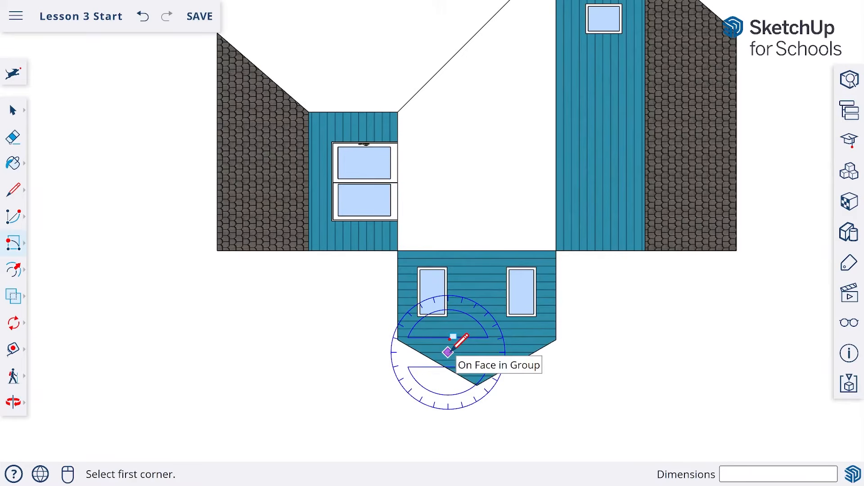
{"action": "left_click", "coordinate": [398, 251]}
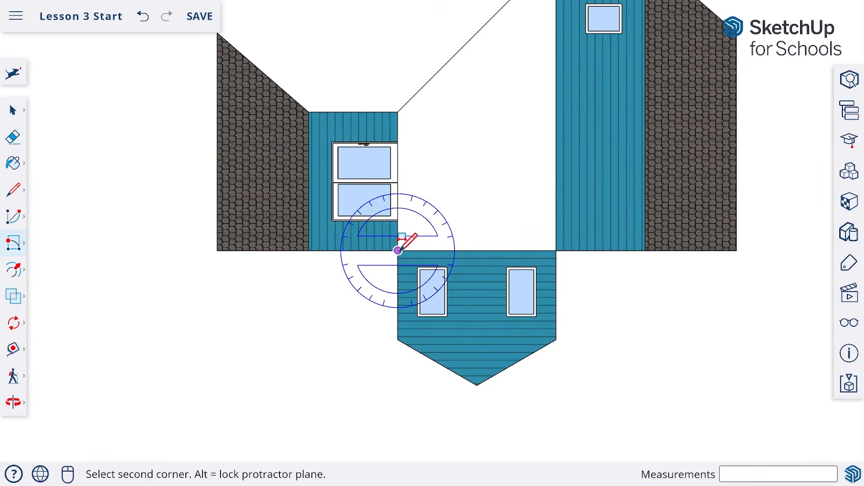
{"action": "left_click", "coordinate": [398, 340]}
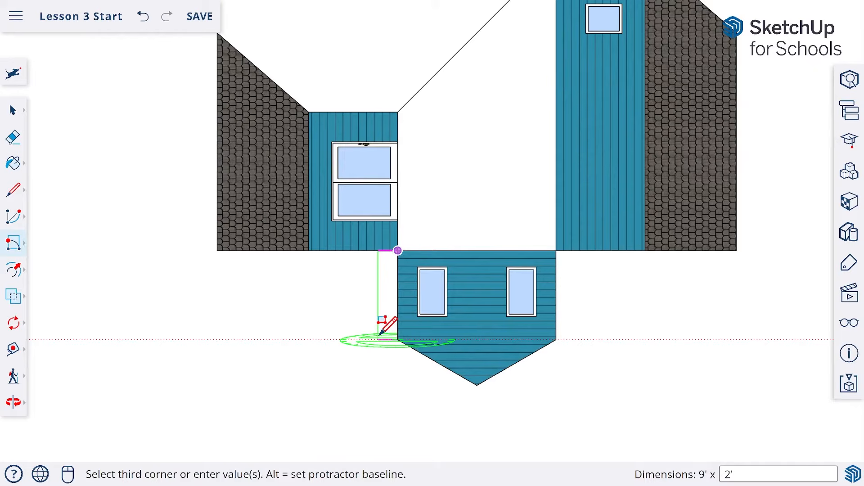
{"action": "type", "text": "24"}
{"action": "key", "text": "Return"}
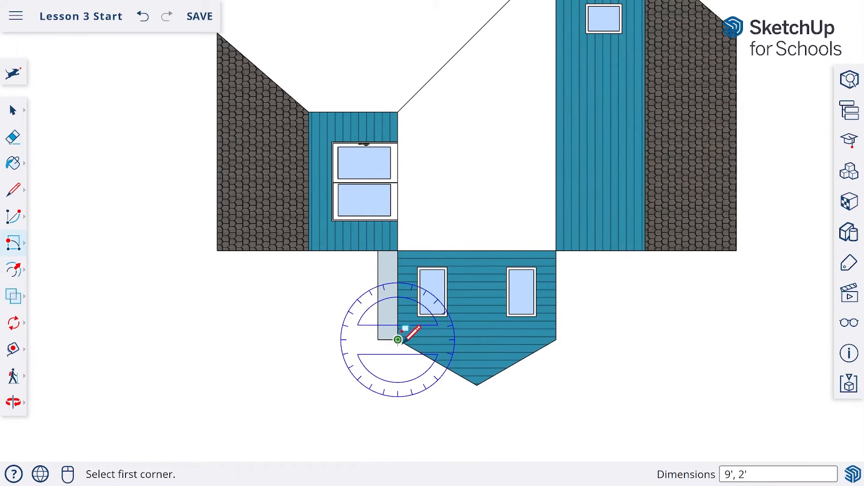
Step: Add 24-inch-wide tabs along both slanted edges of the two-window gable wall
{"action": "left_click", "coordinate": [398, 339]}
{"action": "left_click", "coordinate": [477, 385]}
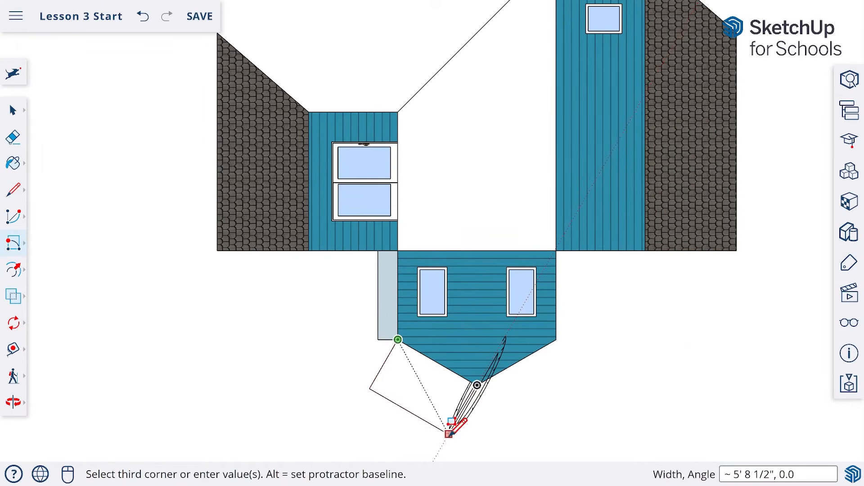
{"action": "type", "text": "24"}
{"action": "key", "text": "Return"}
{"action": "left_click", "coordinate": [478, 385]}
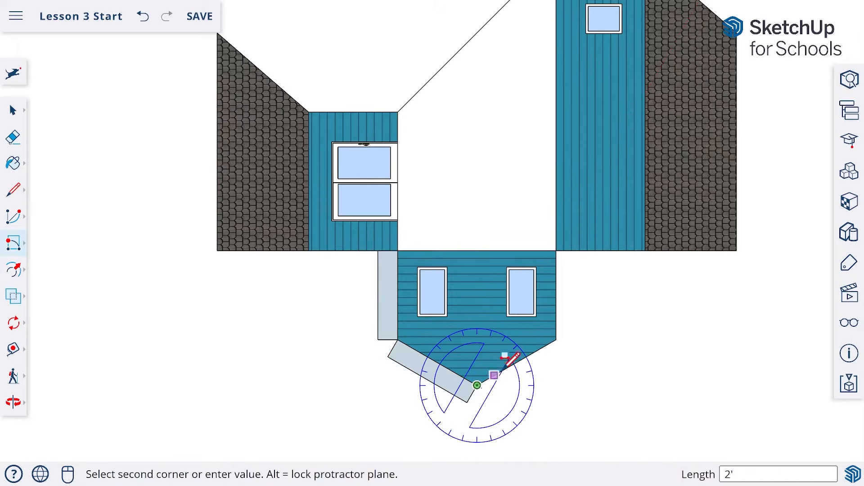
{"action": "left_click", "coordinate": [556, 340]}
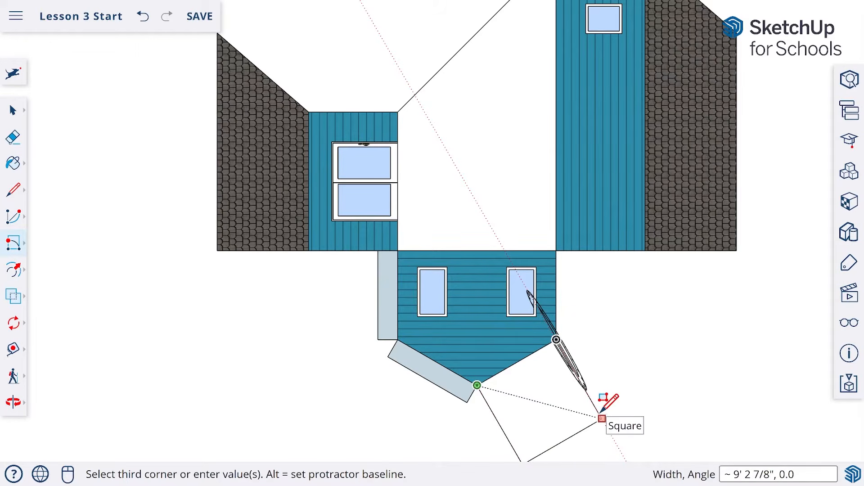
{"action": "type", "text": "24"}
{"action": "key", "text": "Return"}
Step: Try to add a 2' wide tab down the gable wall's right vertical edge, starting from its upper corner, and undo it
{"action": "left_click", "coordinate": [557, 250]}
{"action": "left_click", "coordinate": [556, 341]}
{"action": "type", "text": "2'"}
{"action": "key", "text": "Return"}
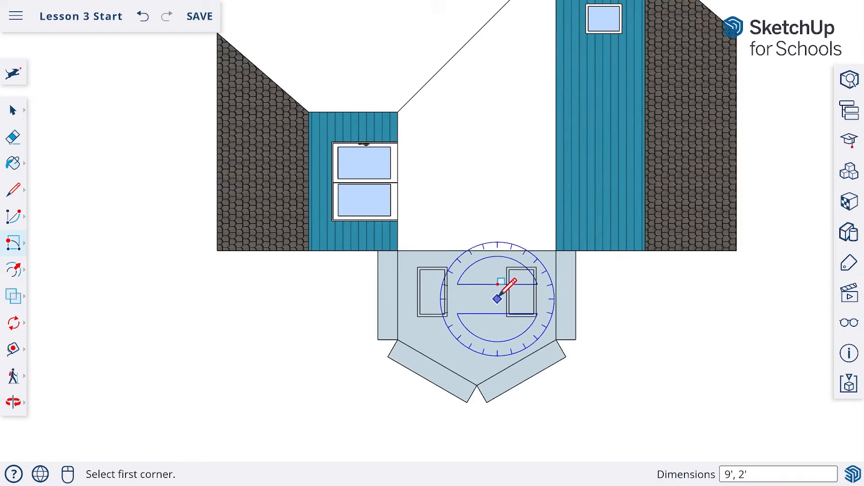
{"action": "left_click", "coordinate": [143, 18]}
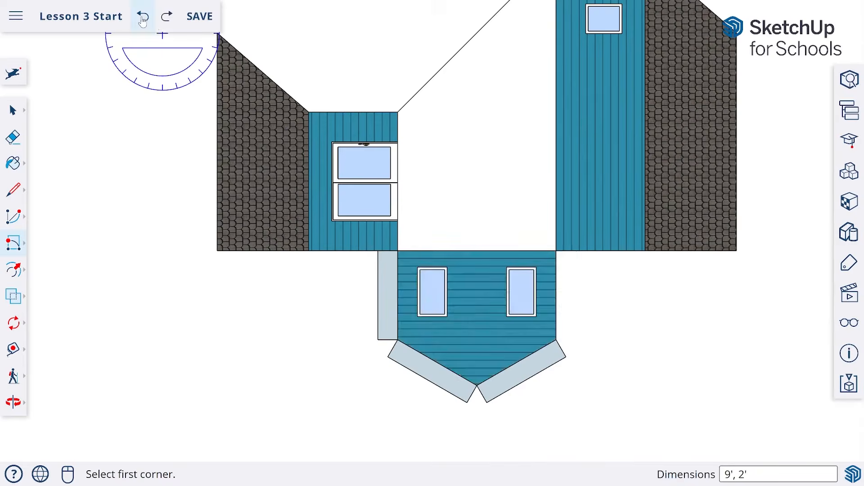
Step: Draw a 24-inch-wide tab along the gable wall's right vertical edge, starting from its lower corner
{"action": "left_click", "coordinate": [557, 340]}
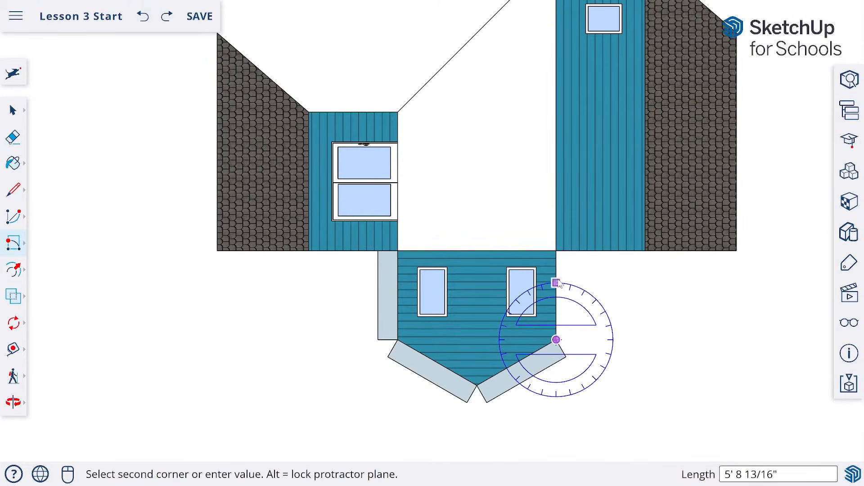
{"action": "left_click", "coordinate": [558, 250]}
{"action": "type", "text": "24"}
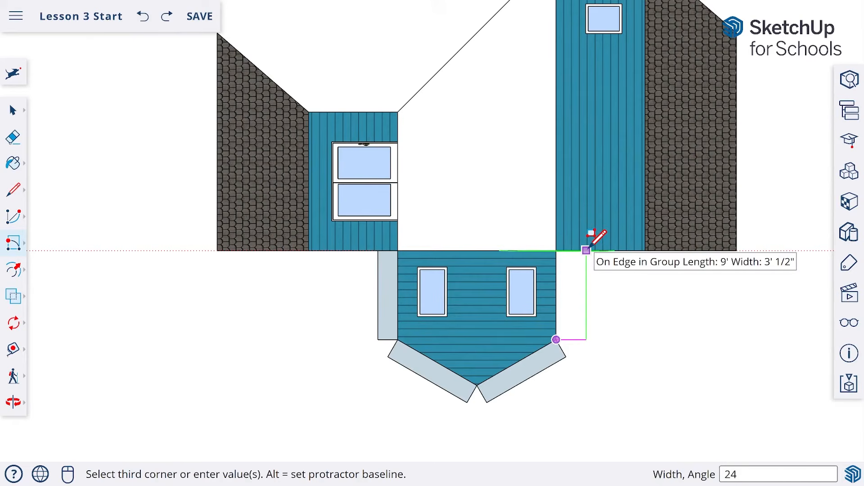
{"action": "key", "text": "Return"}
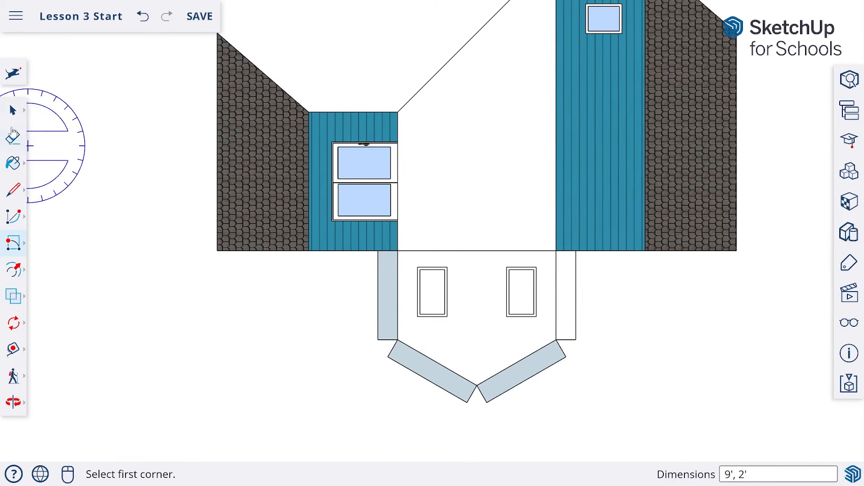
Step: Delete the blank face covering the two-window gable wall
{"action": "left_click", "coordinate": [12, 110]}
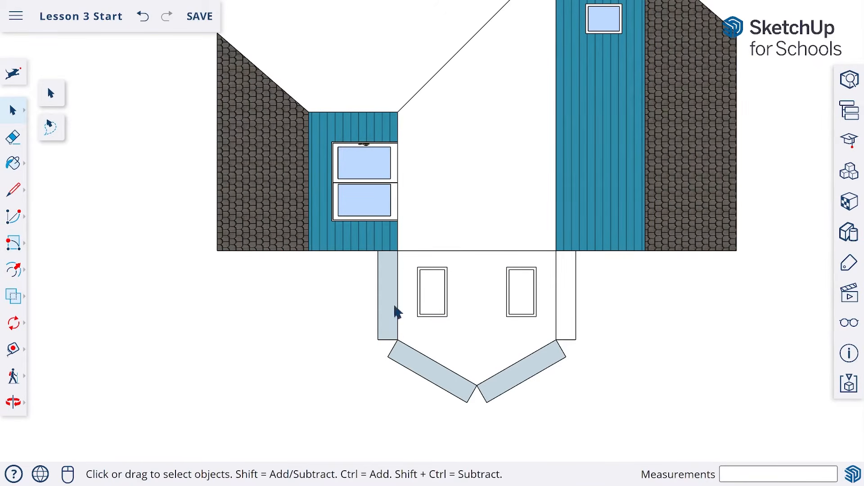
{"action": "left_click", "coordinate": [477, 285]}
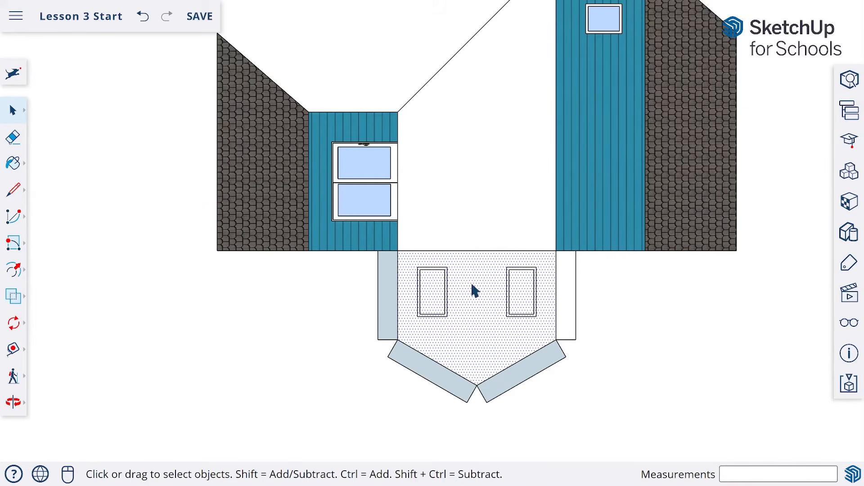
{"action": "key", "text": "Delete"}
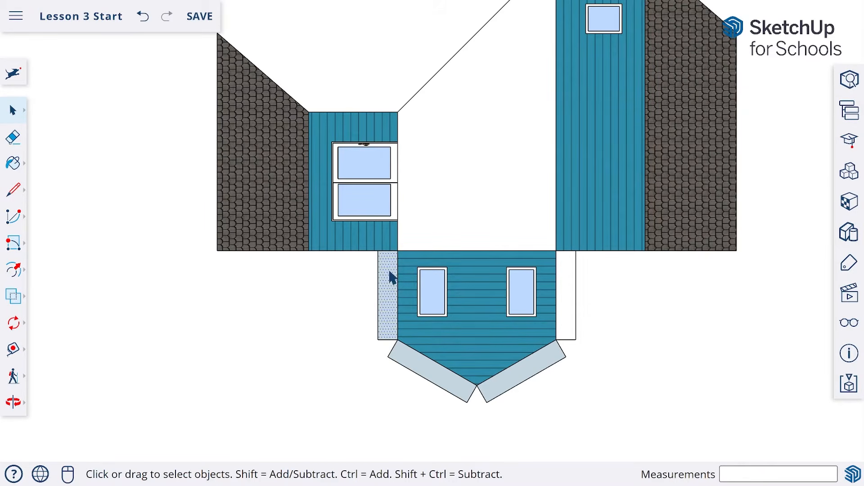
Step: Reverse the white face of the gable wall's right vertical tab to match the other tabs
{"action": "left_click", "coordinate": [413, 354]}
{"action": "left_click", "coordinate": [528, 370]}
{"action": "left_click", "coordinate": [571, 286]}
{"action": "right_click", "coordinate": [567, 276]}
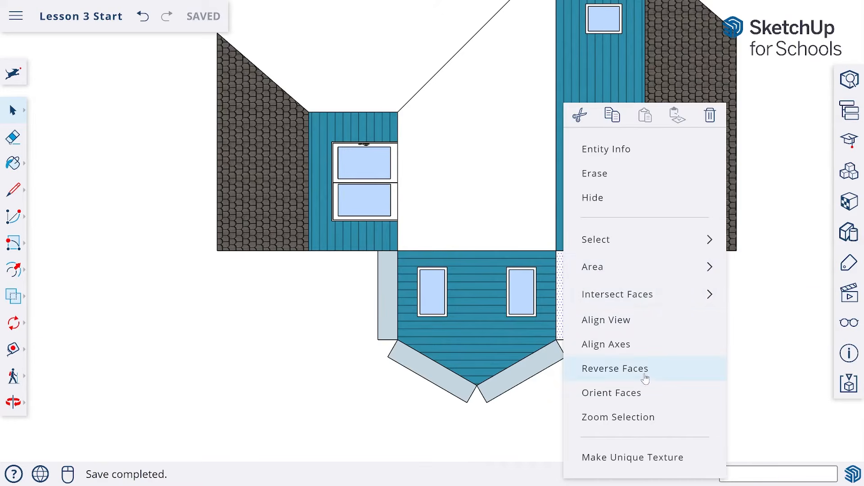
{"action": "left_click", "coordinate": [620, 369]}
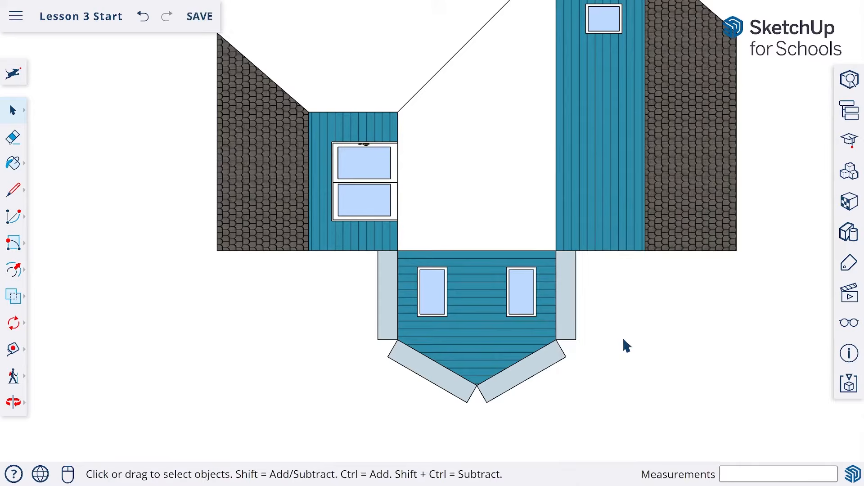
Step: Add a 2' wide tab along the outer vertical edge of the left roof panel, reusing the previous tab width
{"action": "middle_click_drag", "start_coordinate": [458, 183], "coordinate": [525, 256], "text": "shift"}
{"action": "left_click", "coordinate": [14, 244]}
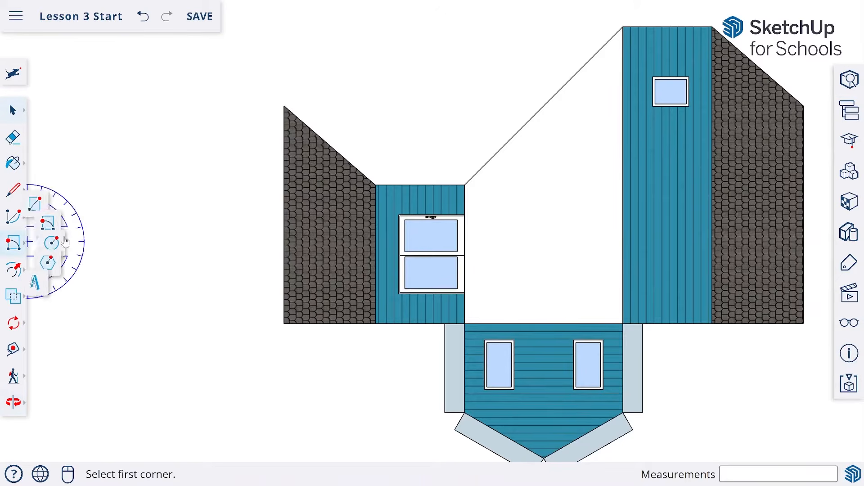
{"action": "left_click", "coordinate": [284, 324]}
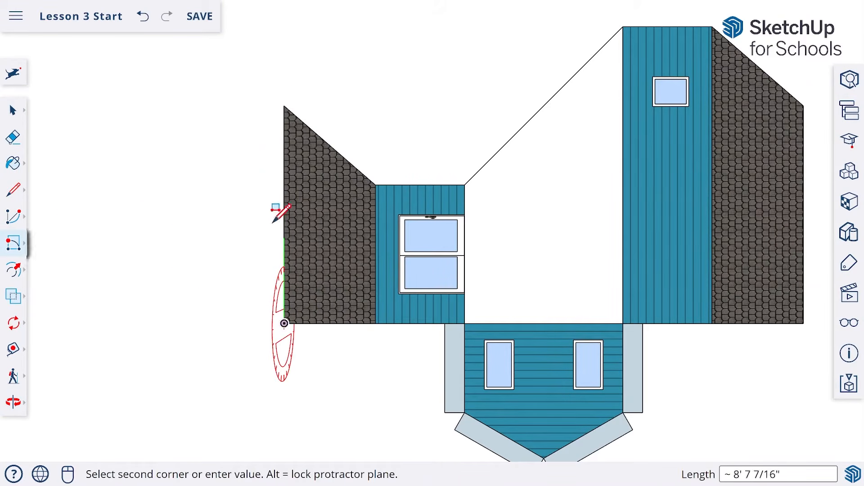
{"action": "double_click", "coordinate": [285, 107]}
Step: Add a 2' wide tab along the slanted upper edge of the left roof panel
{"action": "left_click", "coordinate": [284, 107]}
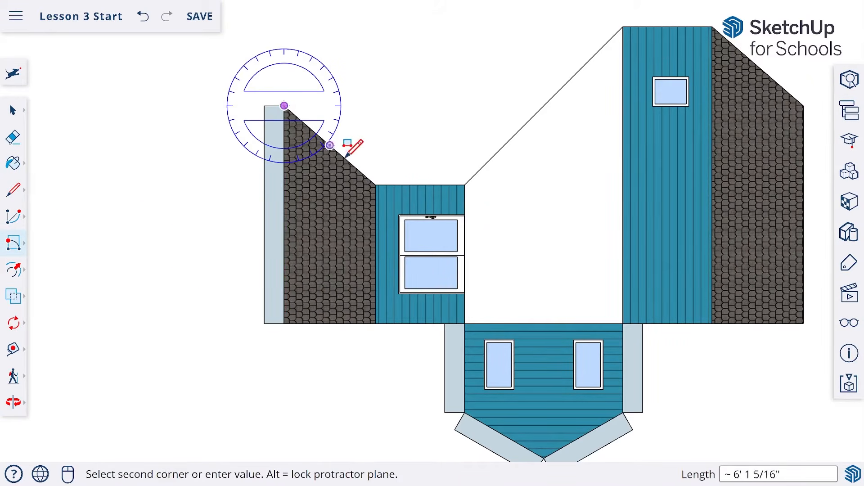
{"action": "left_click", "coordinate": [375, 184]}
{"action": "type", "text": "2"}
{"action": "key", "text": "Return"}
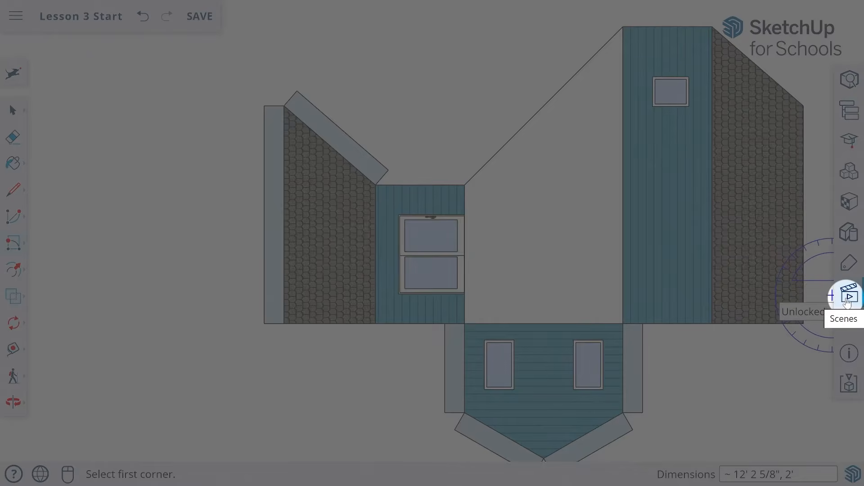
Step: Switch to the (Print A) scene and open its print preview
{"action": "left_click", "coordinate": [849, 297]}
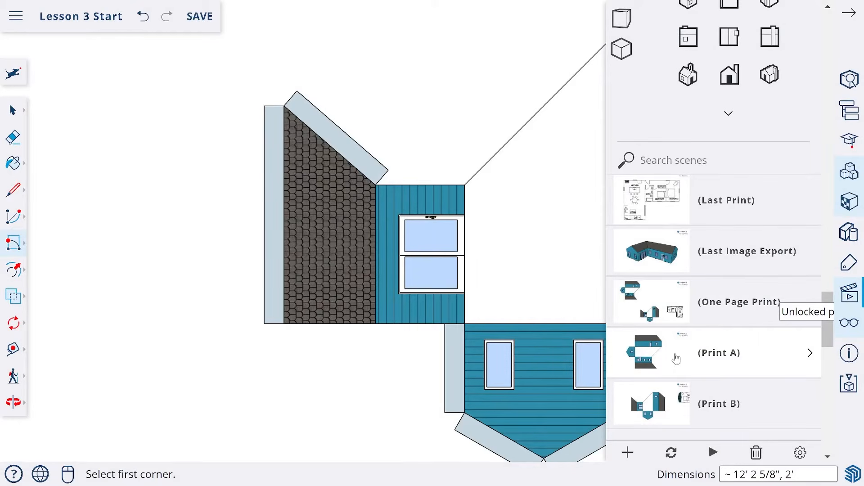
{"action": "left_click", "coordinate": [651, 358]}
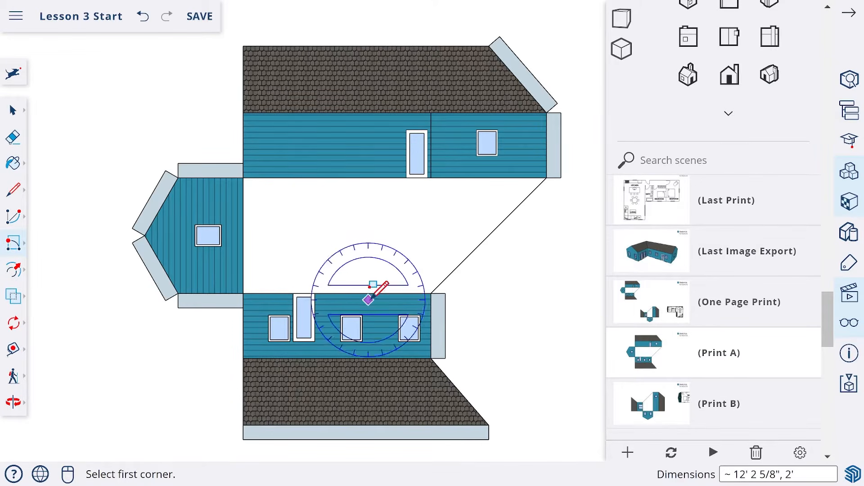
{"action": "left_click", "coordinate": [15, 17]}
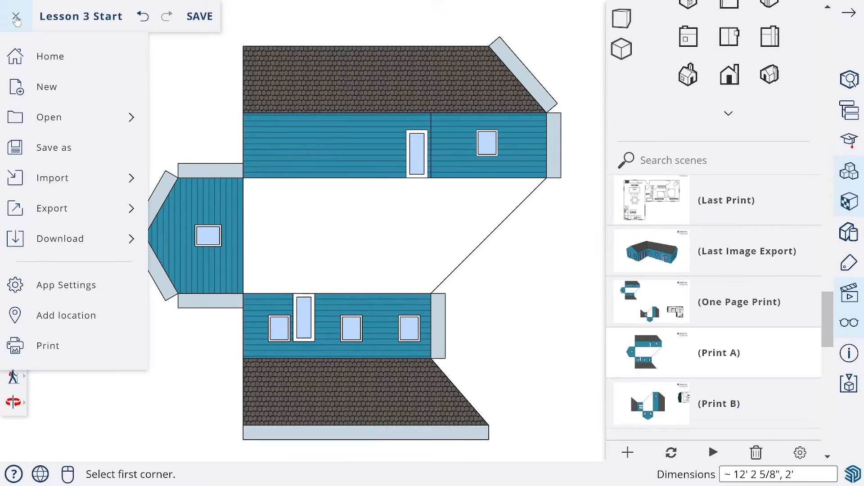
{"action": "left_click", "coordinate": [72, 350]}
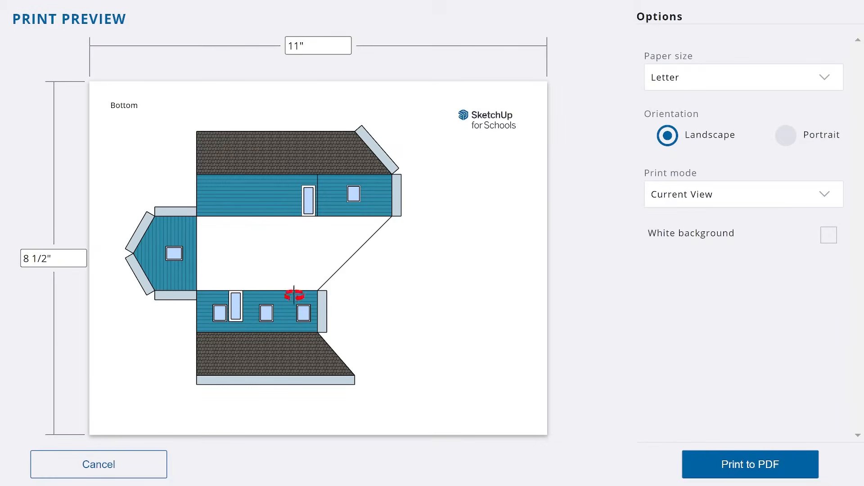
Step: Print to scale with 1" in the drawing equal to 10' in the model, and shift the cutout towards the page centre
{"action": "left_click", "coordinate": [713, 199]}
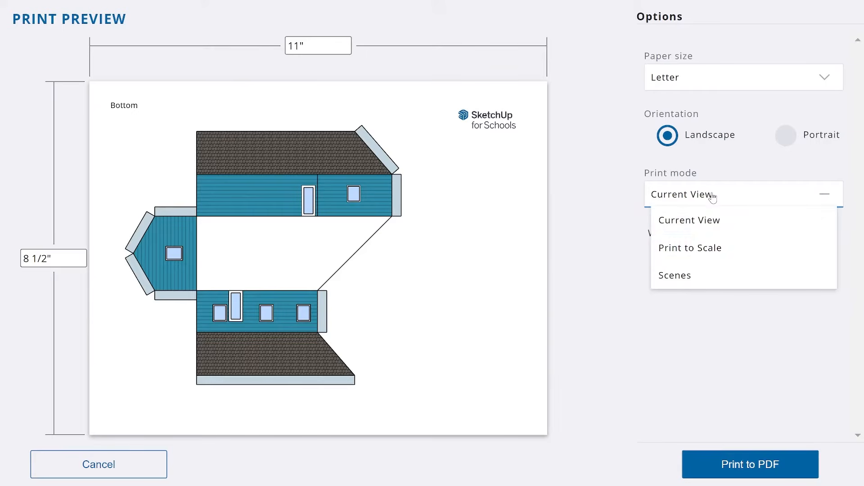
{"action": "left_click", "coordinate": [718, 250]}
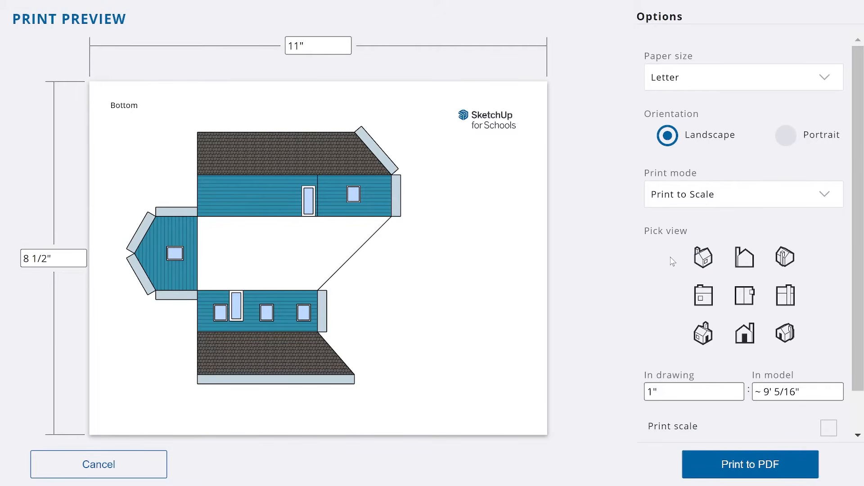
{"action": "scroll", "coordinate": [672, 261], "scroll_direction": "down", "scroll_amount": 1}
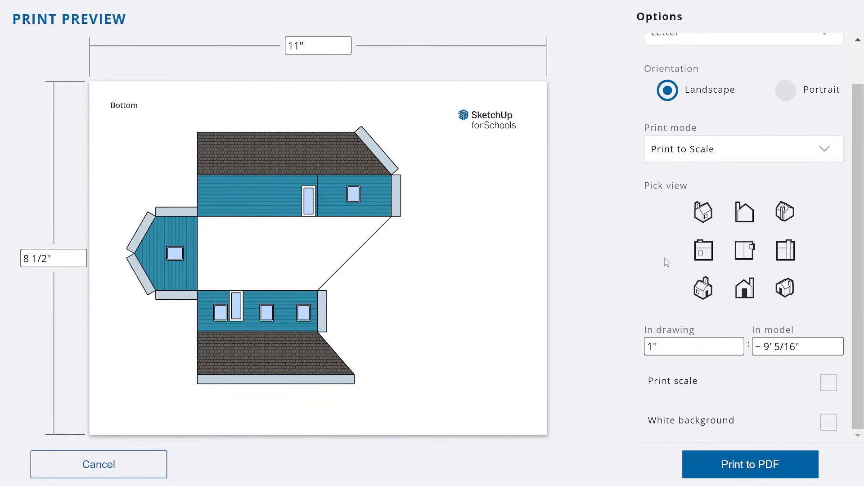
{"action": "left_click_drag", "start_coordinate": [826, 345], "coordinate": [732, 338]}
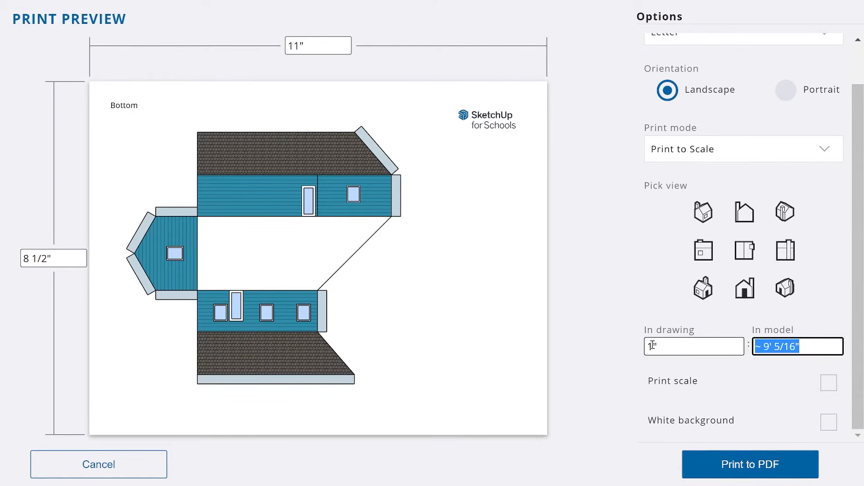
{"action": "type", "text": "10"}
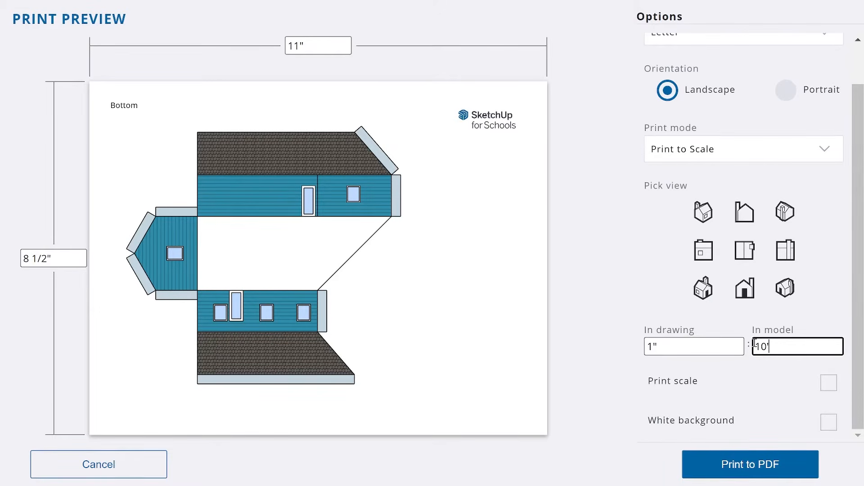
{"action": "type", "text": "'"}
{"action": "key", "text": "Return"}
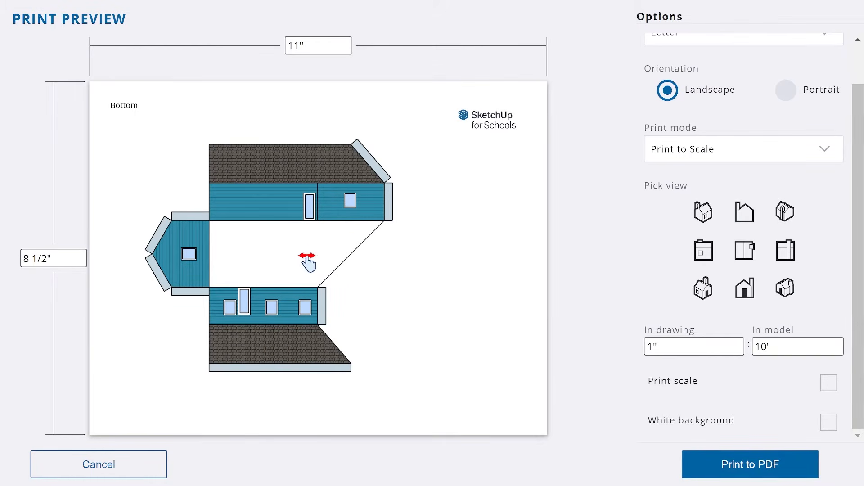
{"action": "mouse_move", "coordinate": [305, 261]}
{"action": "left_mouse_down"}
{"action": "mouse_move", "coordinate": [486, 305]}
{"action": "mouse_move", "coordinate": [201, 181]}
{"action": "mouse_move", "coordinate": [253, 282]}
{"action": "mouse_move", "coordinate": [311, 295]}
{"action": "mouse_move", "coordinate": [363, 232]}
{"action": "mouse_move", "coordinate": [332, 282]}
{"action": "mouse_move", "coordinate": [324, 252]}
{"action": "left_mouse_up"}
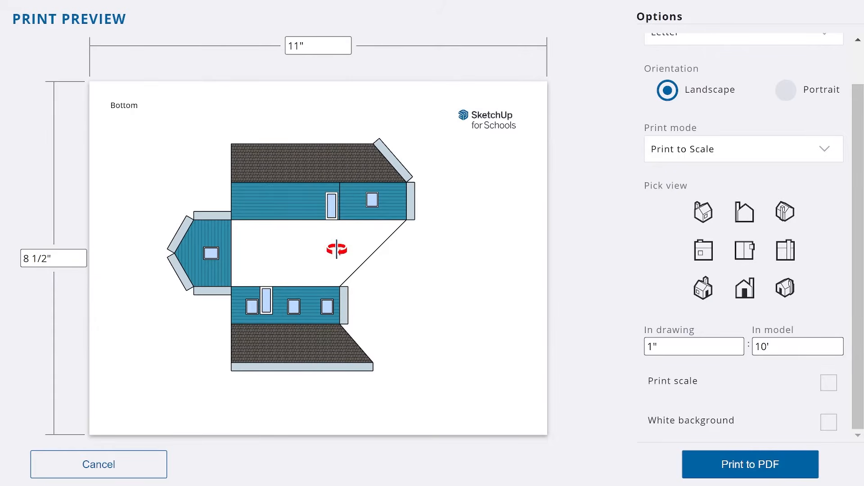
Step: Export the (Print A) cutout to PDF and save it on the Desktop as Print A
{"action": "left_click", "coordinate": [762, 468]}
{"action": "left_click", "coordinate": [617, 289]}
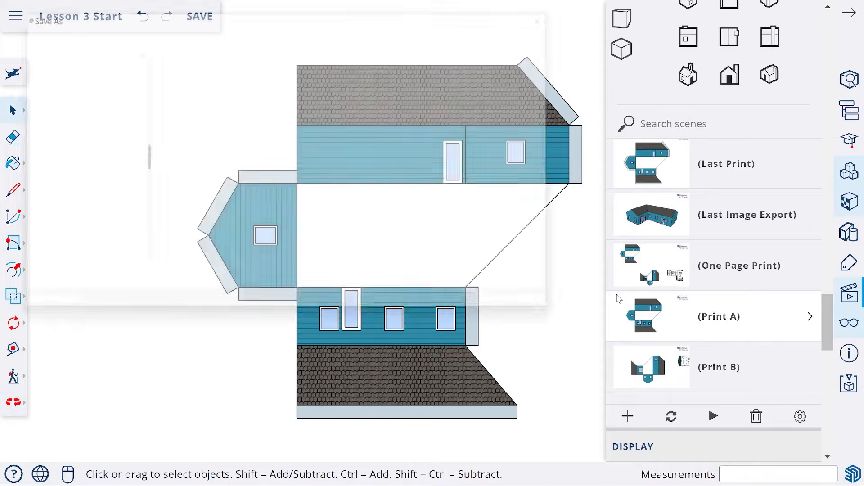
{"action": "left_click", "coordinate": [44, 237]}
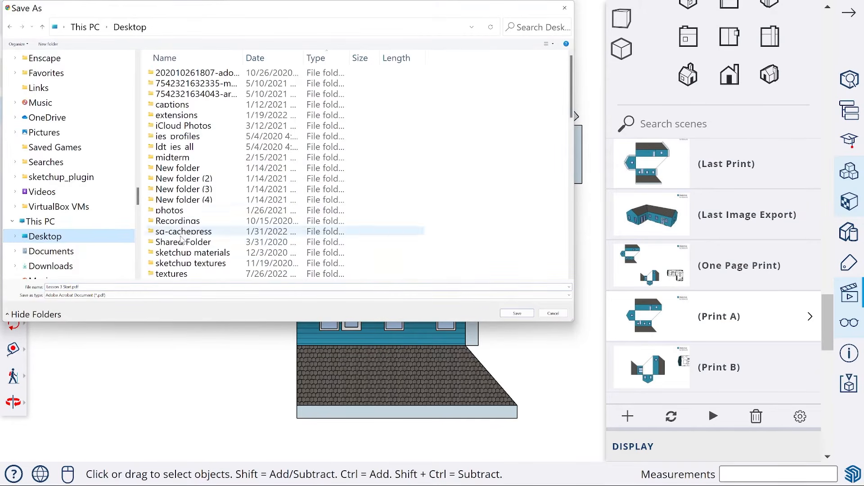
{"action": "key", "text": "Return"}
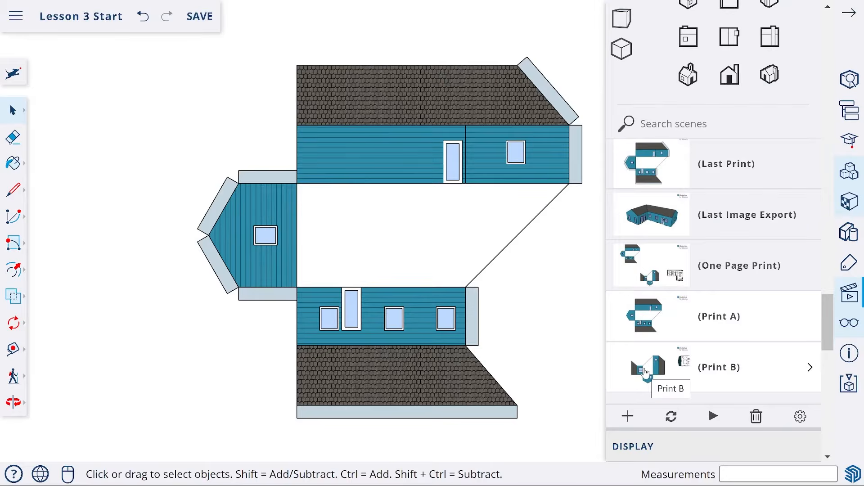
Step: Switch to the (Print B) scene and open its print preview
{"action": "left_click", "coordinate": [646, 371]}
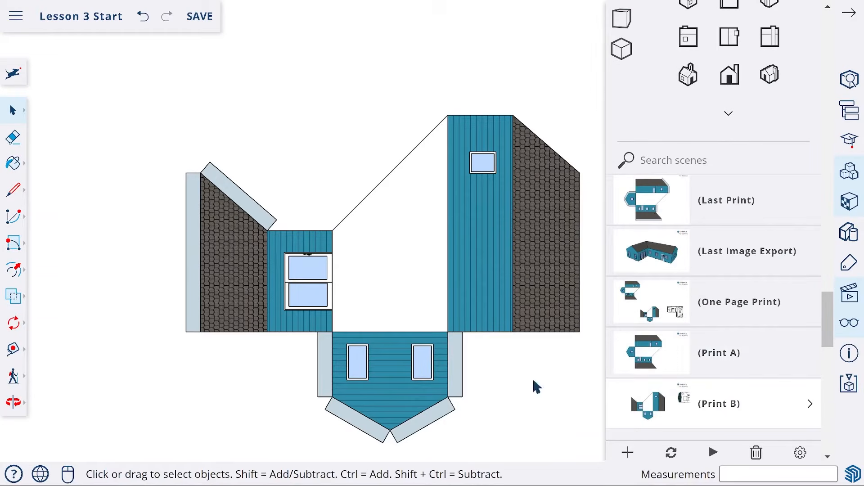
{"action": "left_click", "coordinate": [16, 16]}
{"action": "left_click", "coordinate": [58, 356]}
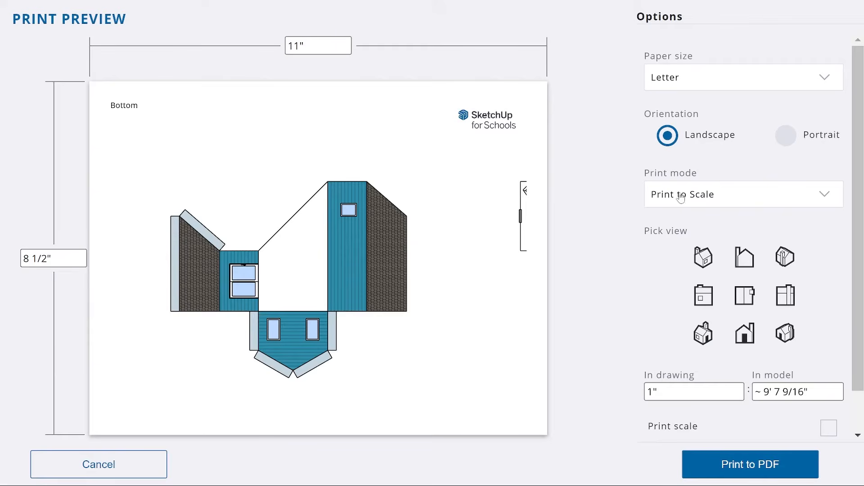
Step: Set the (Print B) cutout to print to scale with 1" in the drawing equal to 10' in the model, and shift it towards the page centre
{"action": "left_click", "coordinate": [681, 197]}
{"action": "left_click", "coordinate": [694, 251]}
{"action": "left_click_drag", "start_coordinate": [829, 390], "coordinate": [742, 385]}
{"action": "type", "text": "10"}
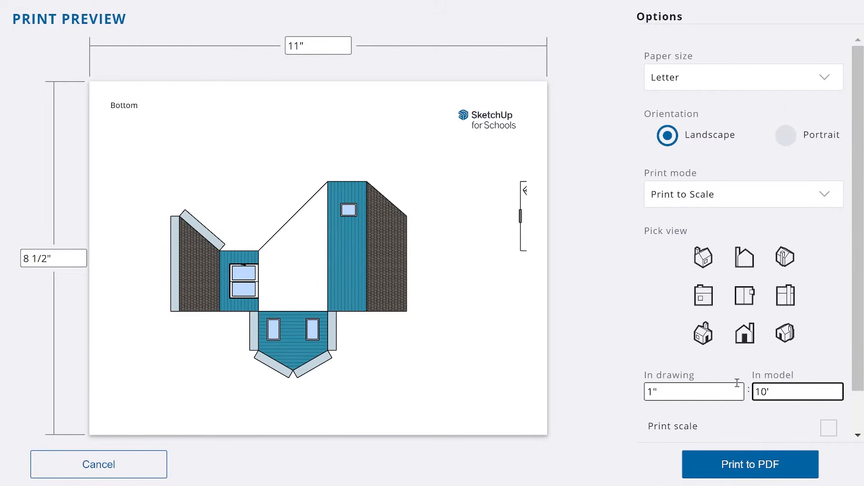
{"action": "key", "text": "Return"}
{"action": "mouse_move", "coordinate": [248, 231]}
{"action": "left_mouse_down"}
{"action": "mouse_move", "coordinate": [251, 238]}
{"action": "mouse_move", "coordinate": [284, 197]}
{"action": "mouse_move", "coordinate": [281, 222]}
{"action": "mouse_move", "coordinate": [292, 226]}
{"action": "left_mouse_up"}
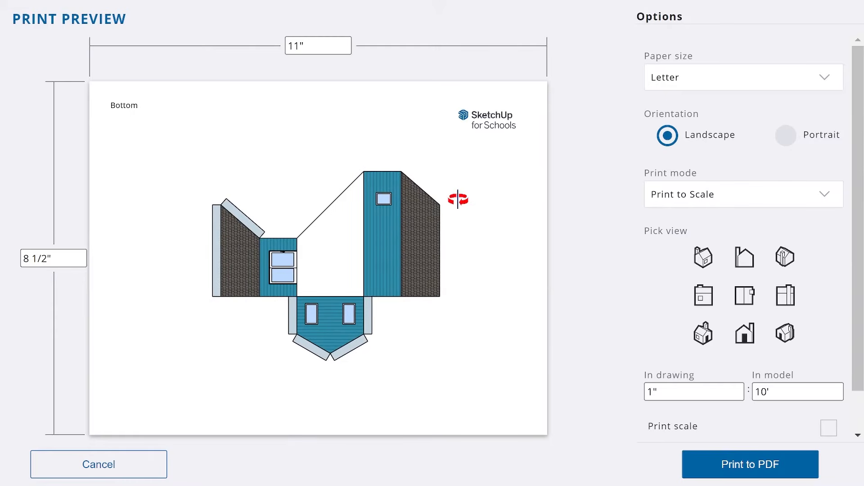
Step: Try smaller and larger sizes of the cutout by zooming within the print preview
{"action": "scroll", "coordinate": [409, 221], "scroll_direction": "down", "scroll_amount": 3}
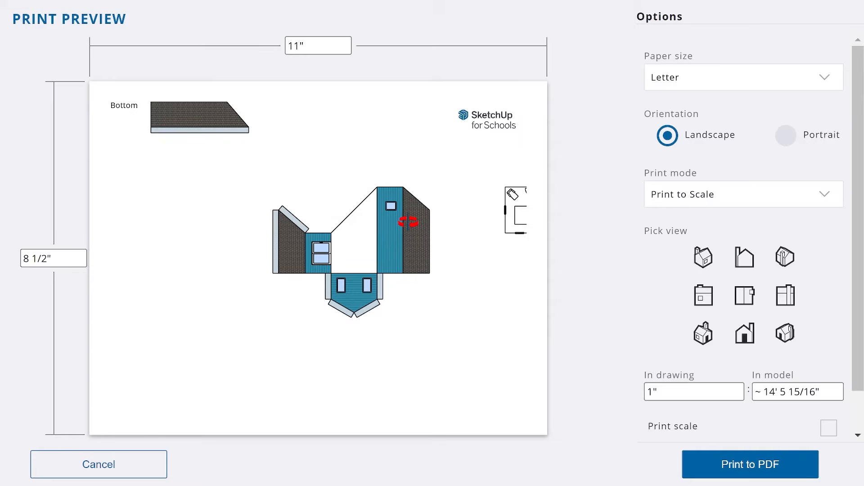
{"action": "scroll", "coordinate": [409, 221], "scroll_direction": "up", "scroll_amount": 10}
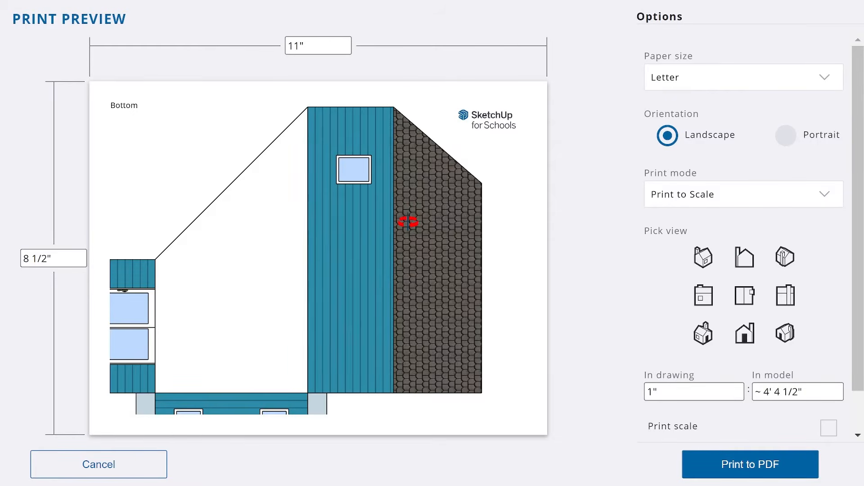
{"action": "scroll", "coordinate": [409, 221], "scroll_direction": "down", "scroll_amount": 8}
{"action": "scroll", "coordinate": [408, 221], "scroll_direction": "up", "scroll_amount": 5}
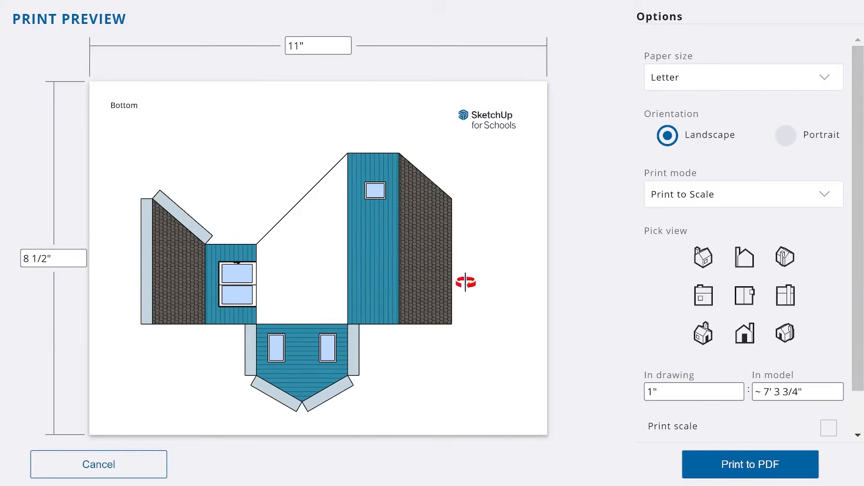
Step: Reset the in-model scale value to 10' and move the whole cutout back to the page centre
{"action": "left_click", "coordinate": [771, 391]}
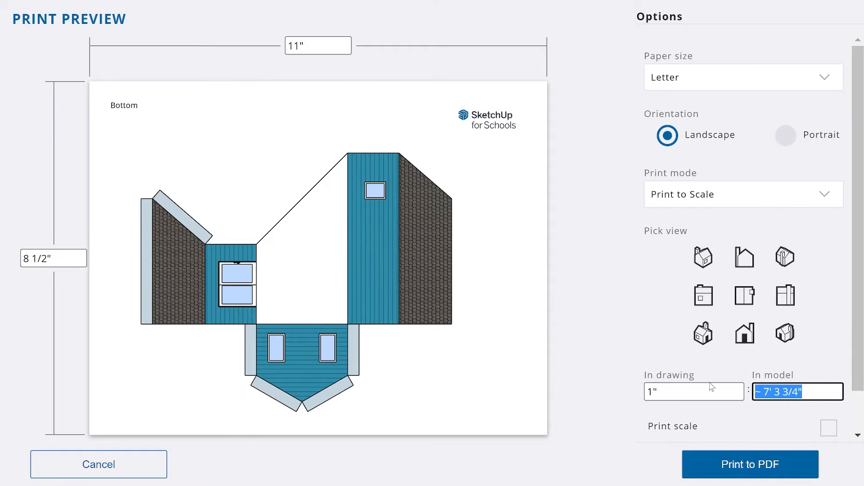
{"action": "type", "text": "10'"}
{"action": "key", "text": "Return"}
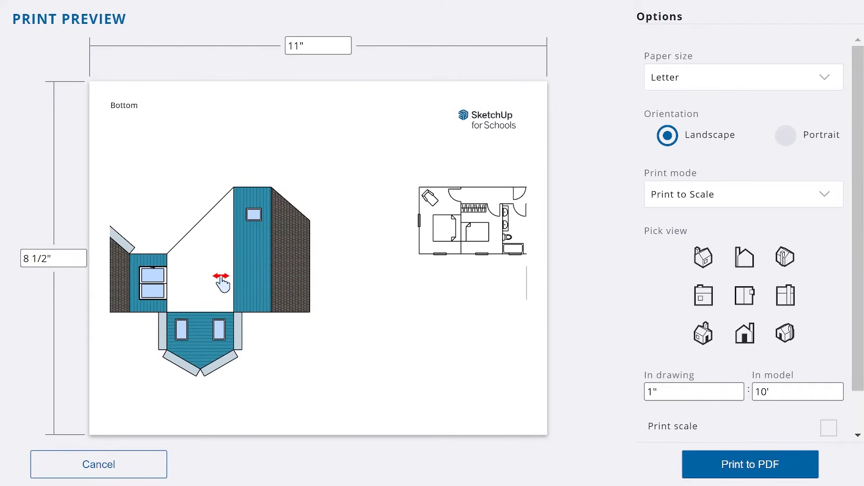
{"action": "mouse_move", "coordinate": [201, 279]}
{"action": "left_mouse_down"}
{"action": "mouse_move", "coordinate": [296, 276]}
{"action": "mouse_move", "coordinate": [320, 265]}
{"action": "left_mouse_up"}
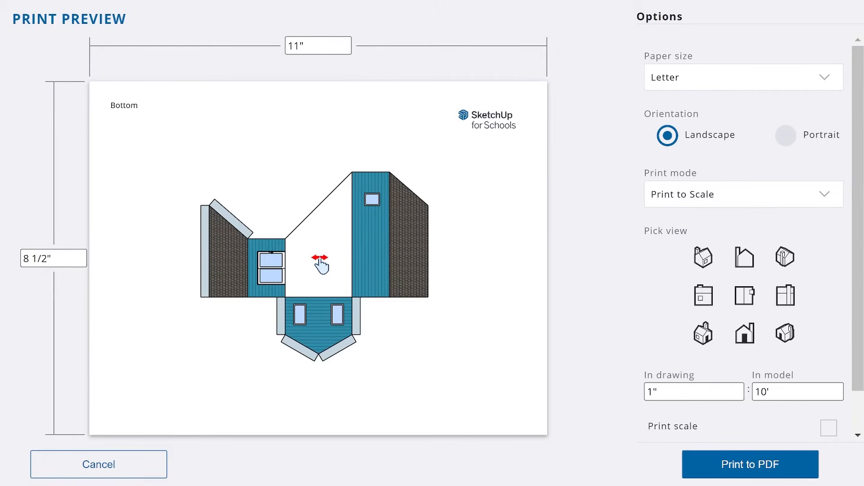
Step: Export the (Print B) cutout to PDF and save it on the Desktop as Print B
{"action": "left_click", "coordinate": [742, 465]}
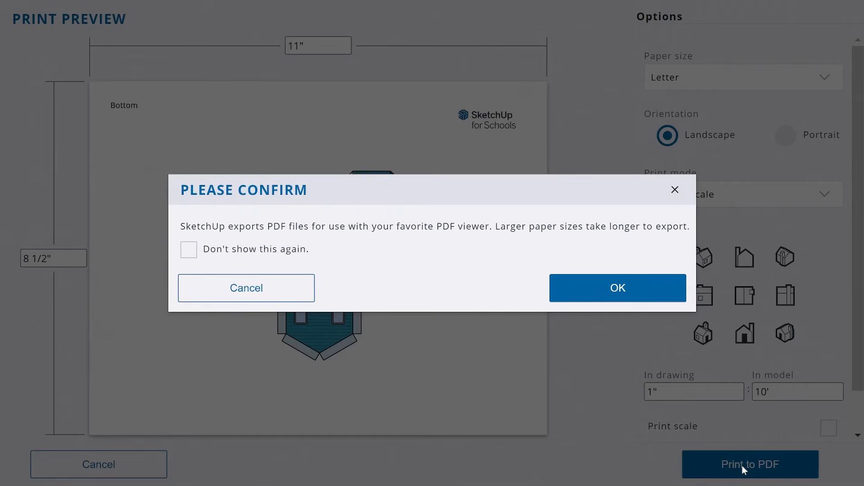
{"action": "left_click", "coordinate": [616, 294]}
{"action": "type", "text": "Pri"}
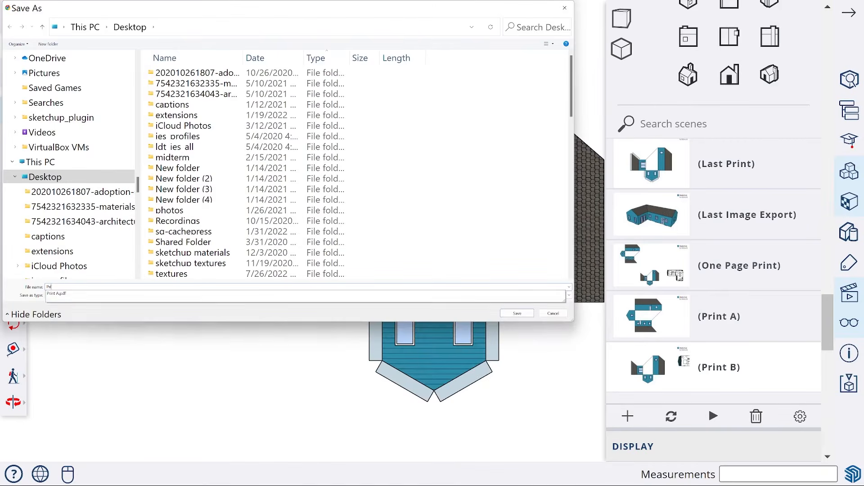
{"action": "type", "text": "nt B"}
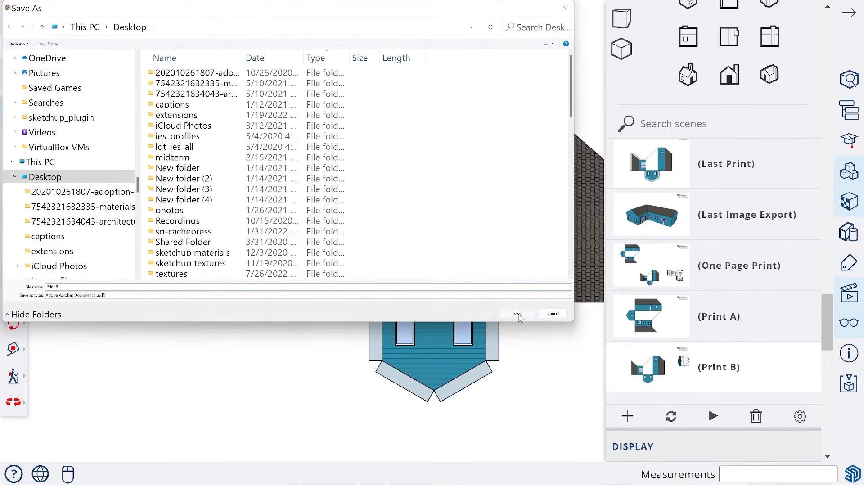
{"action": "left_click", "coordinate": [518, 314]}
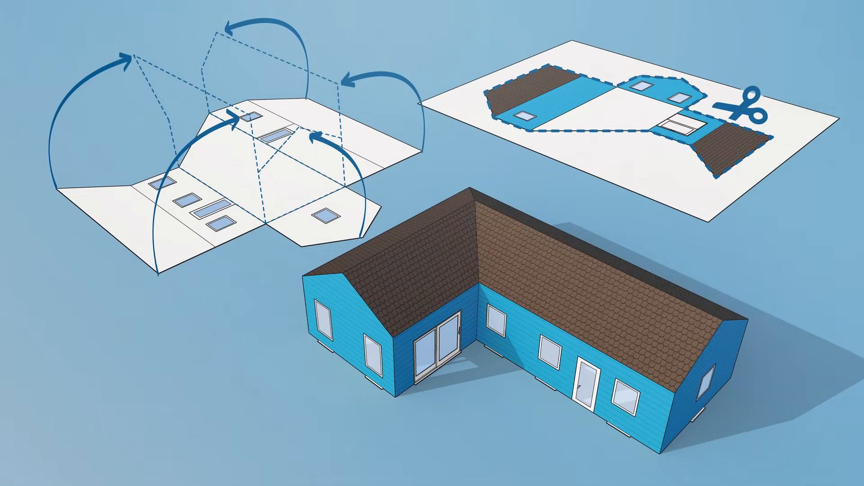